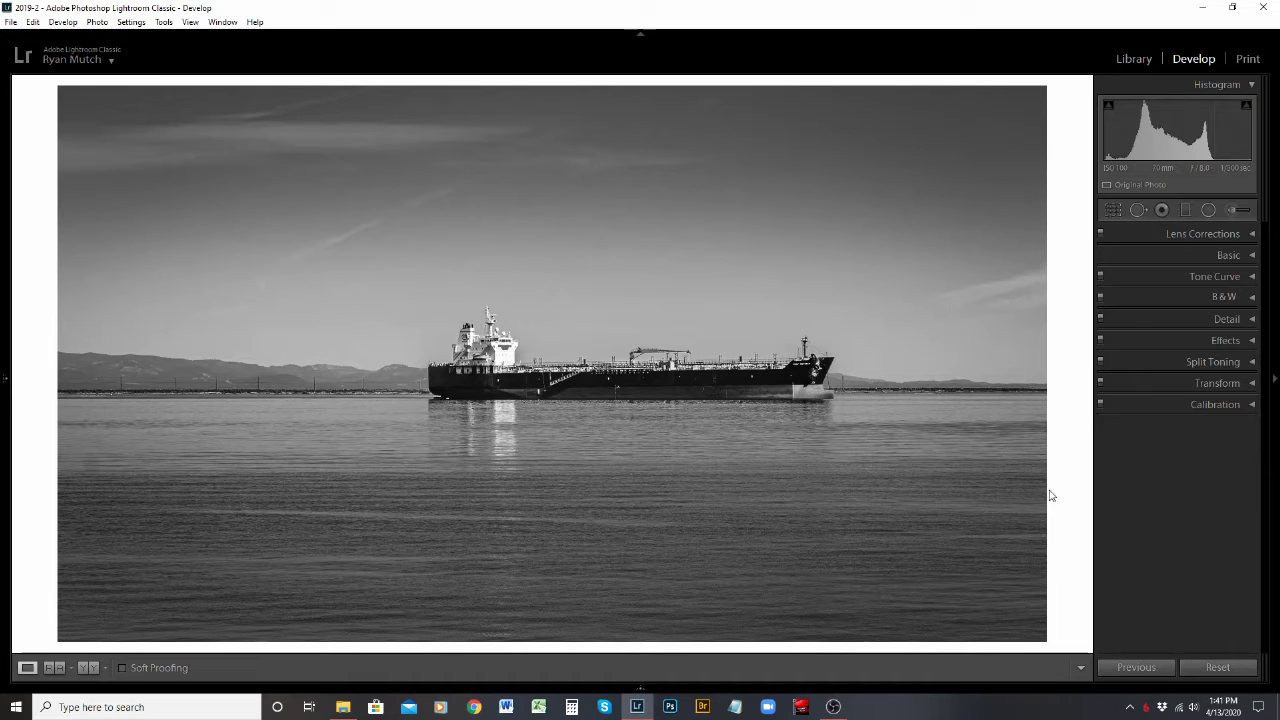
Start Crop & Straighten on the ship photo and reset its existing crop
click(1113, 212)
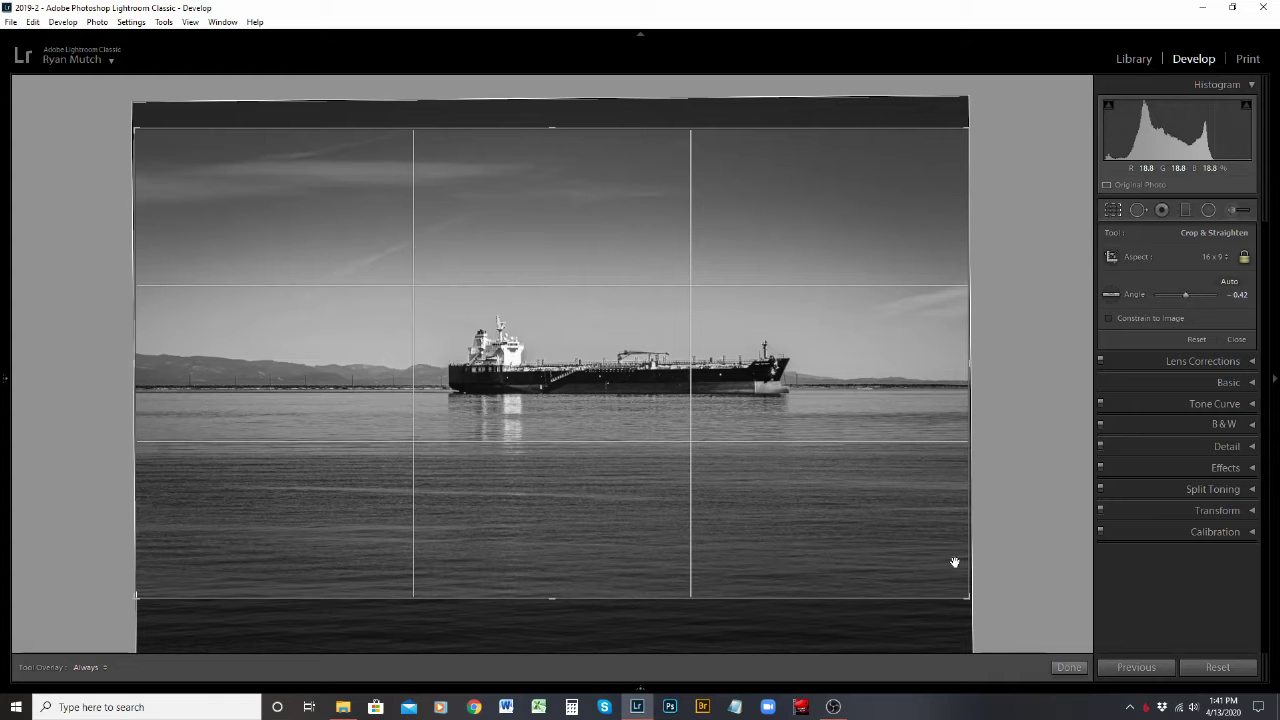
click(1197, 340)
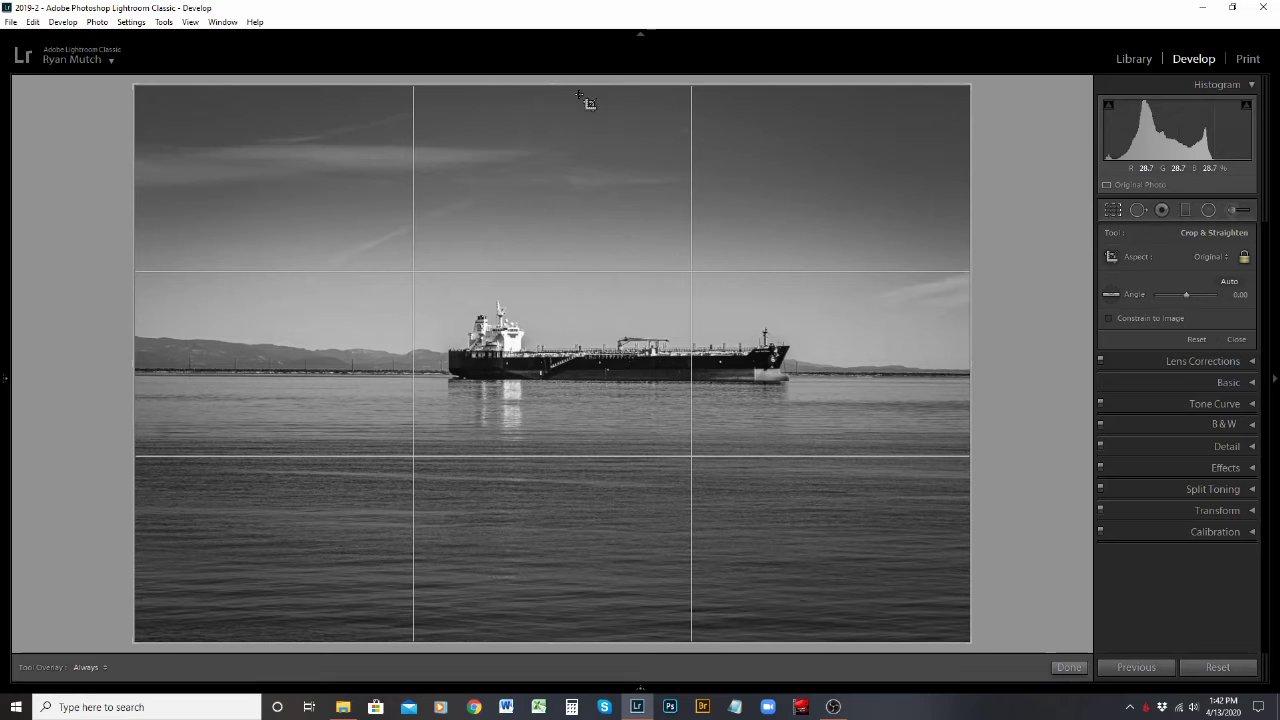
Try a tighter crop around the ship with the original proportions, rotate it to level the horizon, and reset the crop
drag(547, 85, 543, 143)
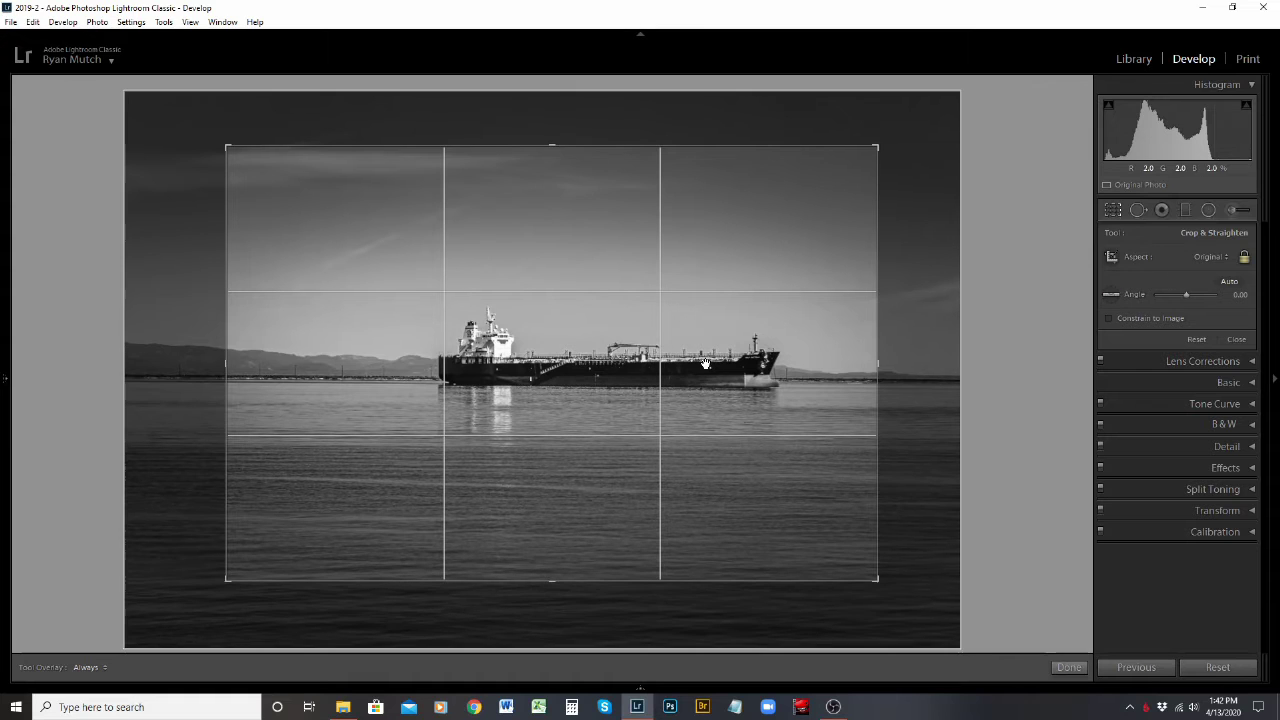
drag(884, 586, 888, 585)
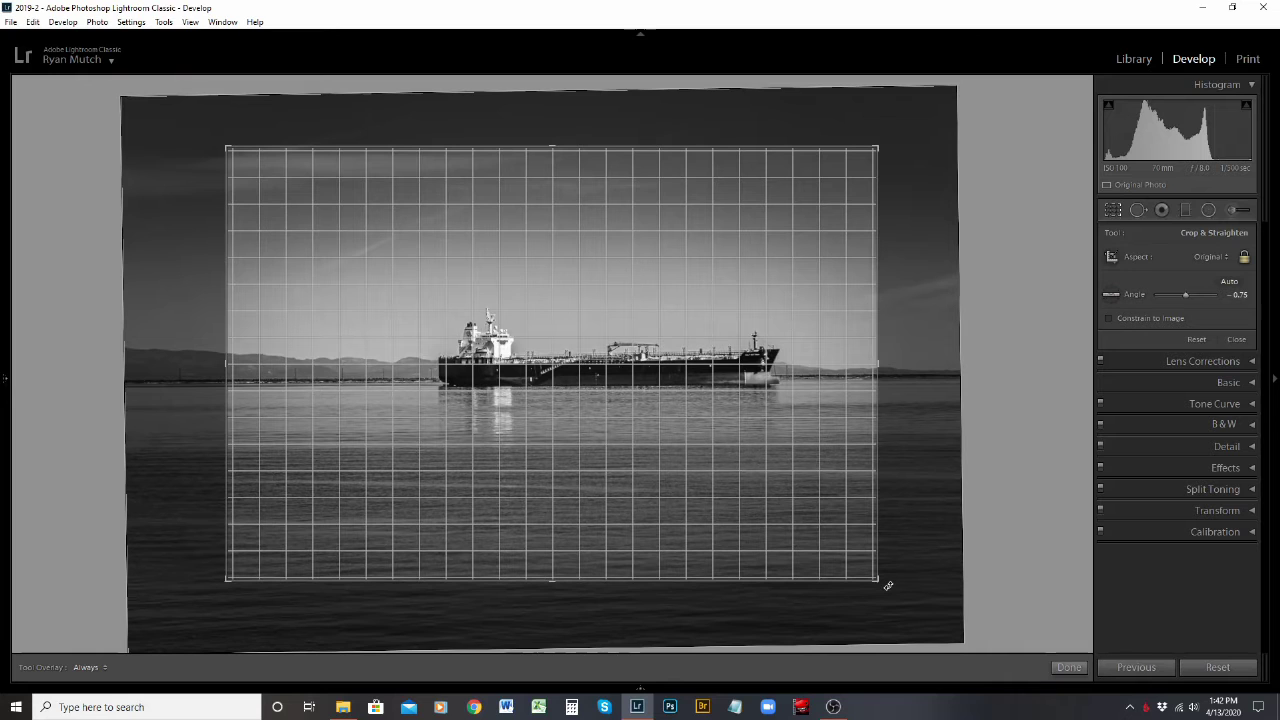
drag(888, 585, 887, 584)
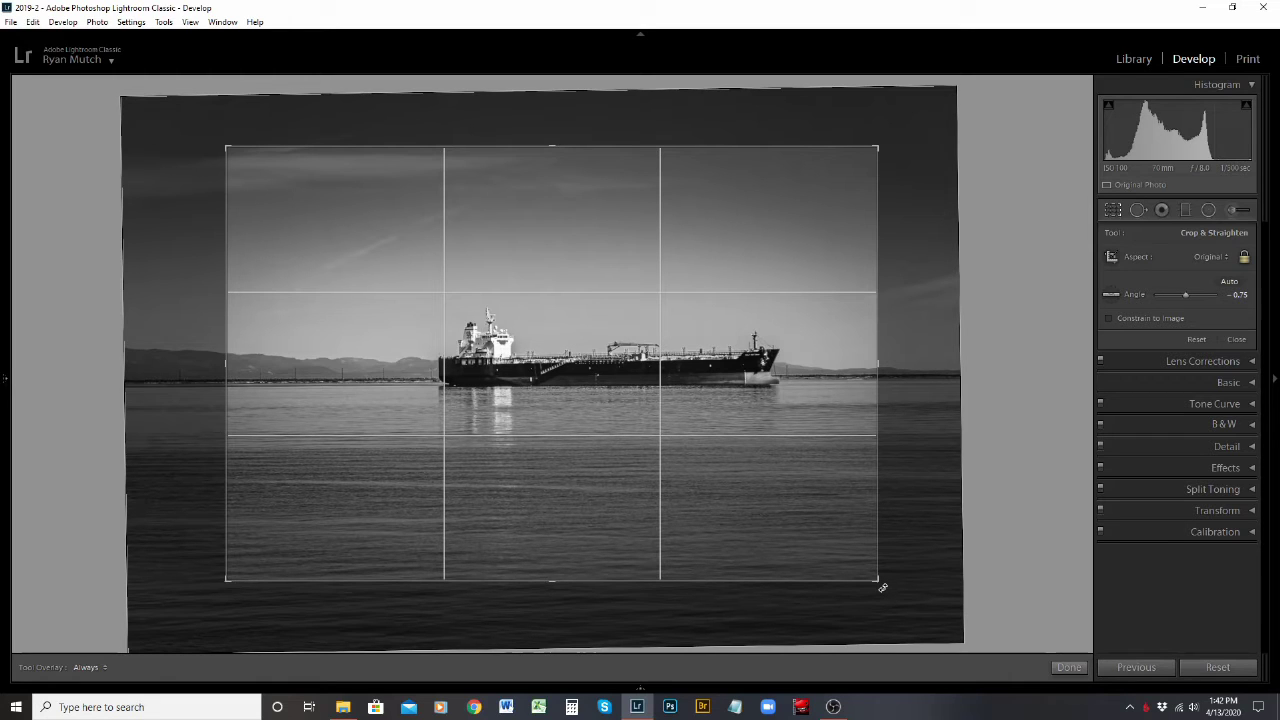
drag(882, 587, 881, 588)
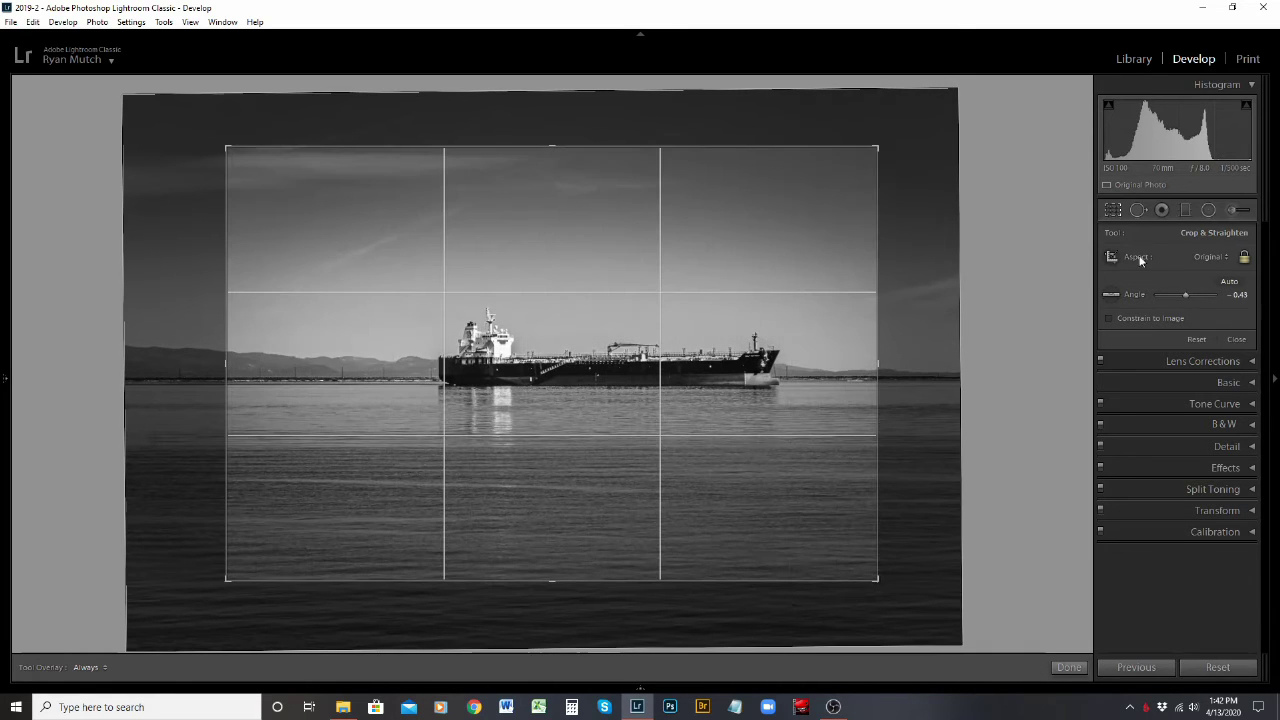
click(1193, 340)
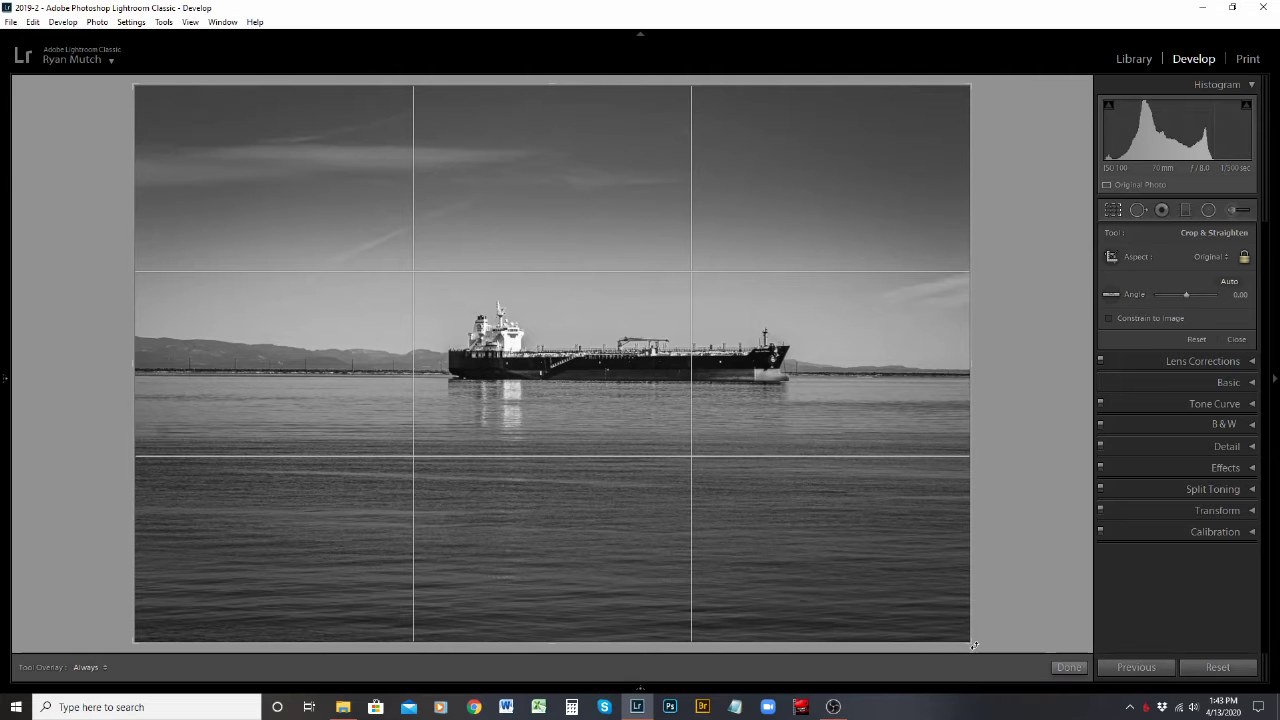
Straighten the horizon by rotating the crop to an angle of about -0.60
drag(974, 646, 984, 642)
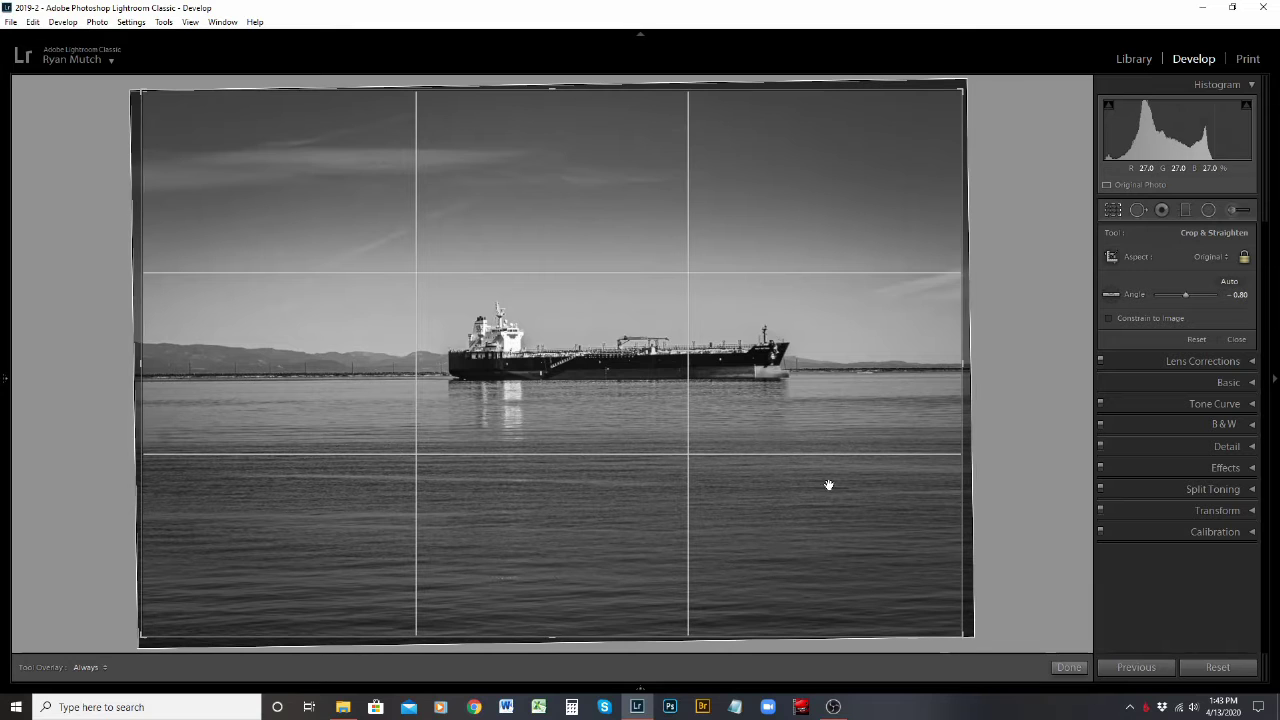
drag(963, 643, 965, 648)
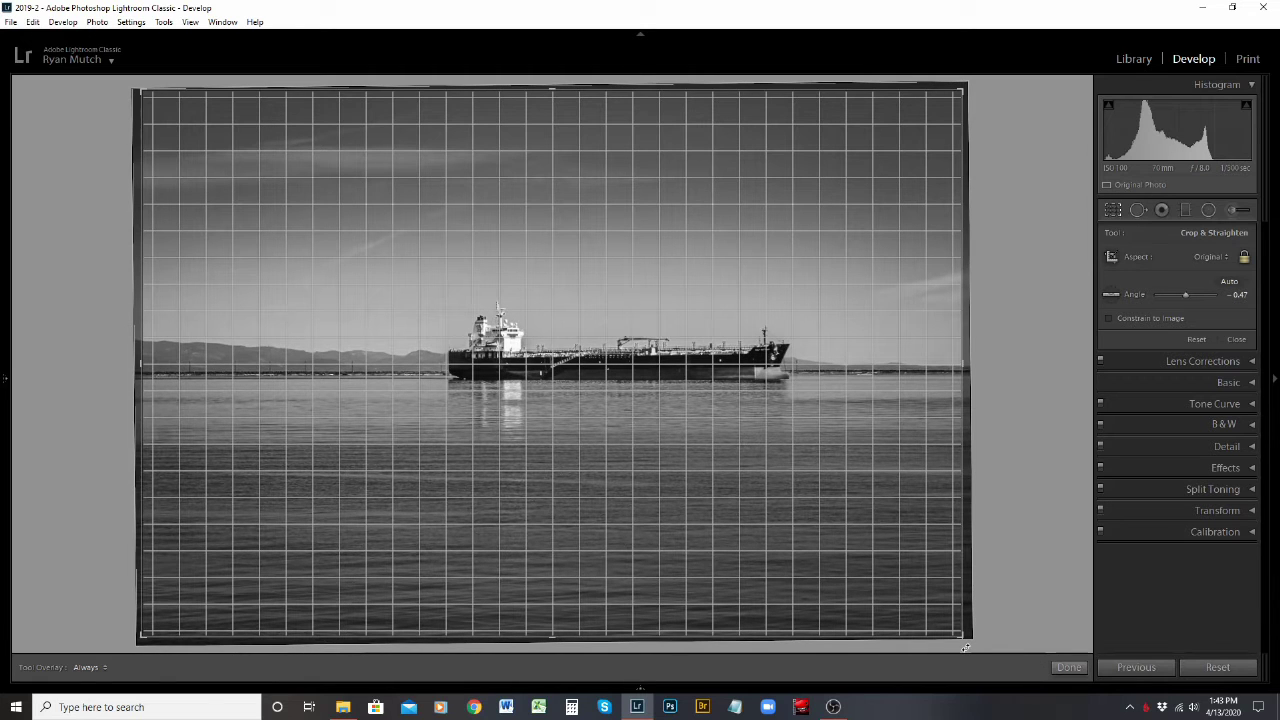
drag(965, 648, 964, 641)
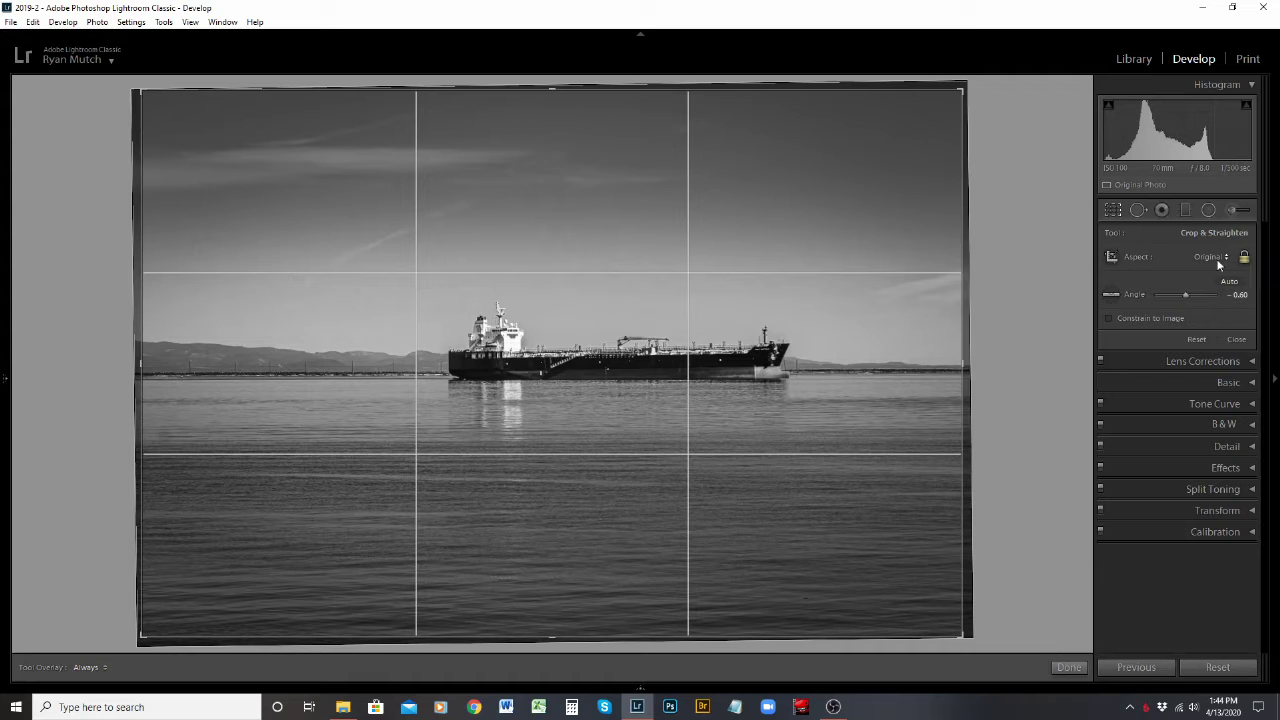
Try a 1 x 1 crop aspect and shift the photo so the ship sits closer to the frame's centre
click(1218, 261)
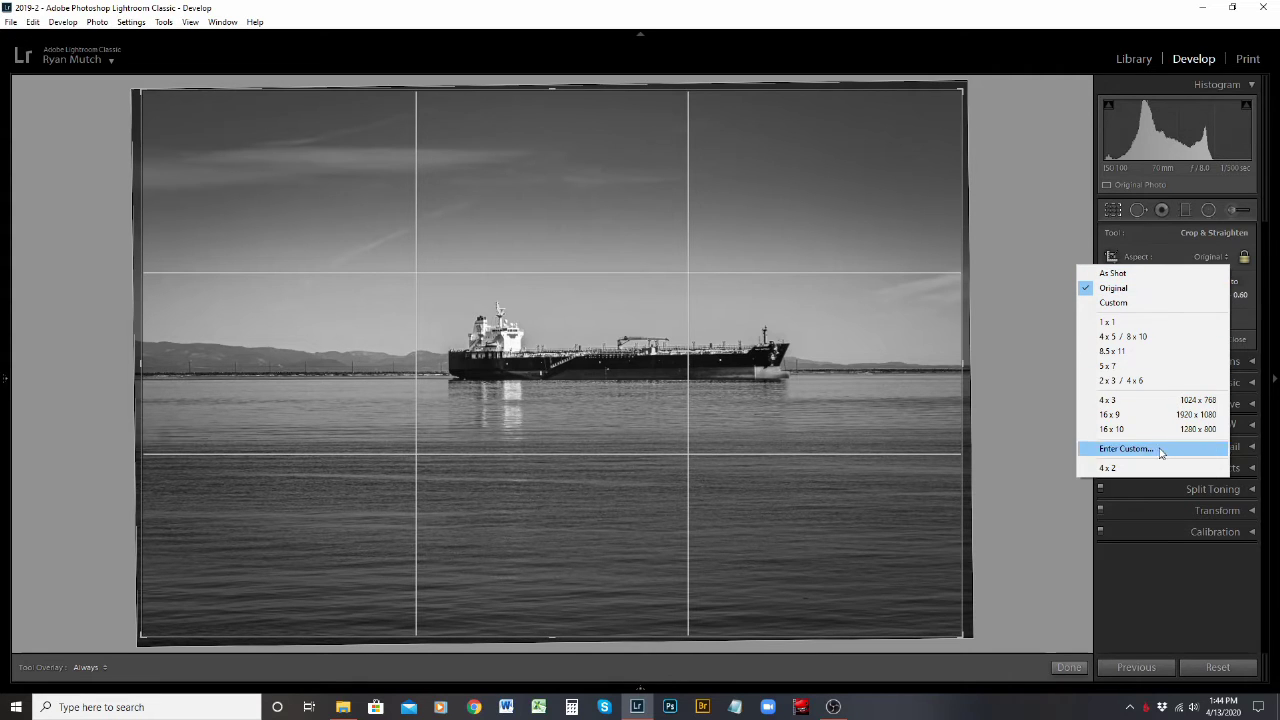
click(1152, 328)
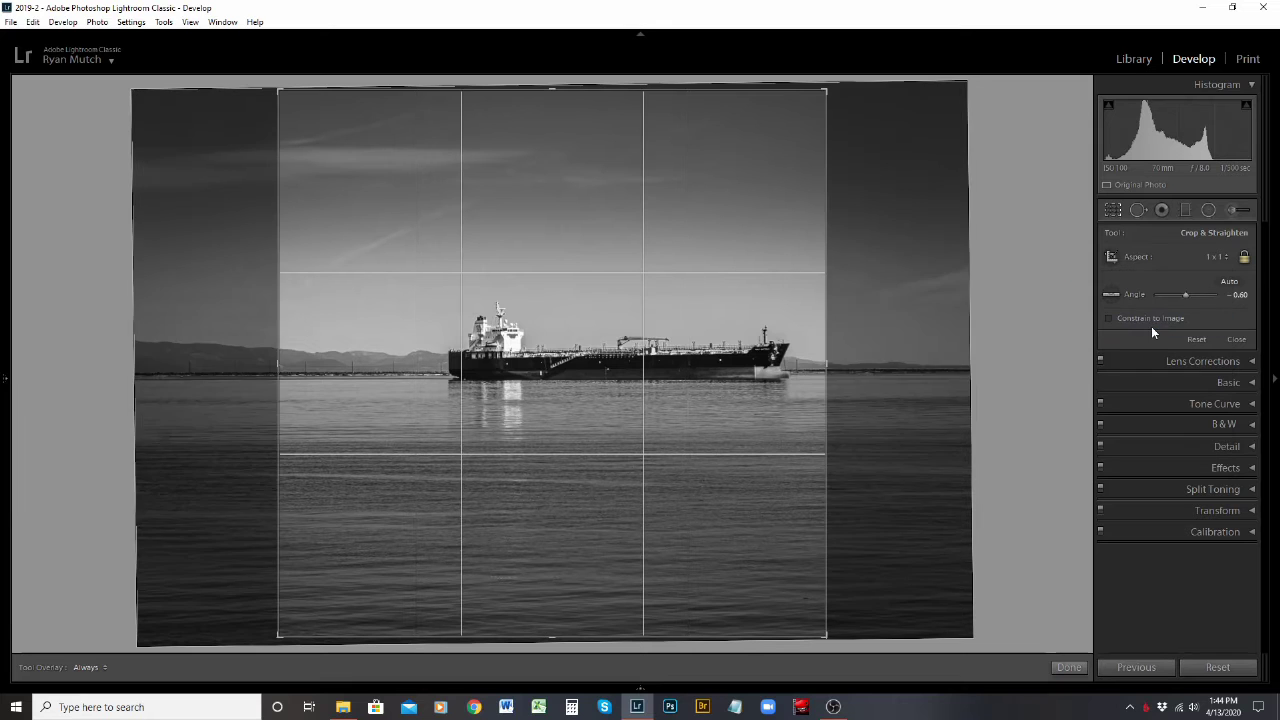
drag(763, 372, 711, 368)
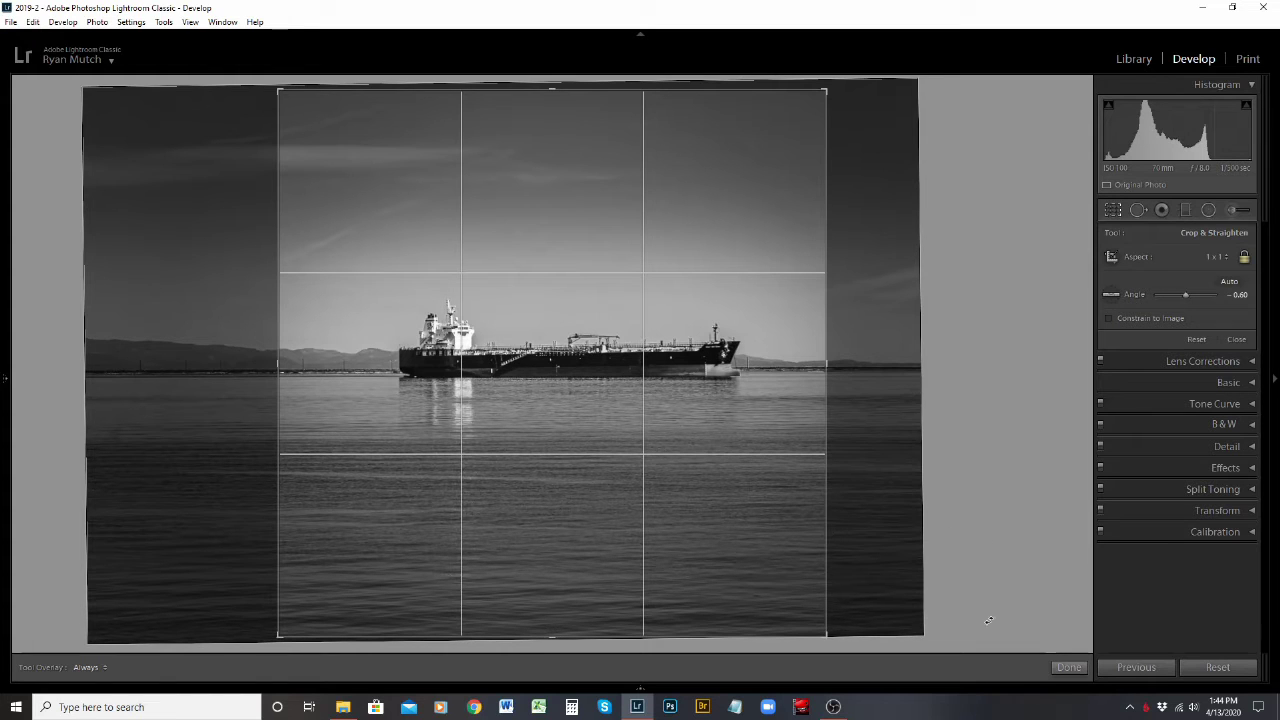
Try the 4 x 5 / 8 x 10 and 4 x 3 crop aspects on the ship photo, and reset the crop
click(1219, 260)
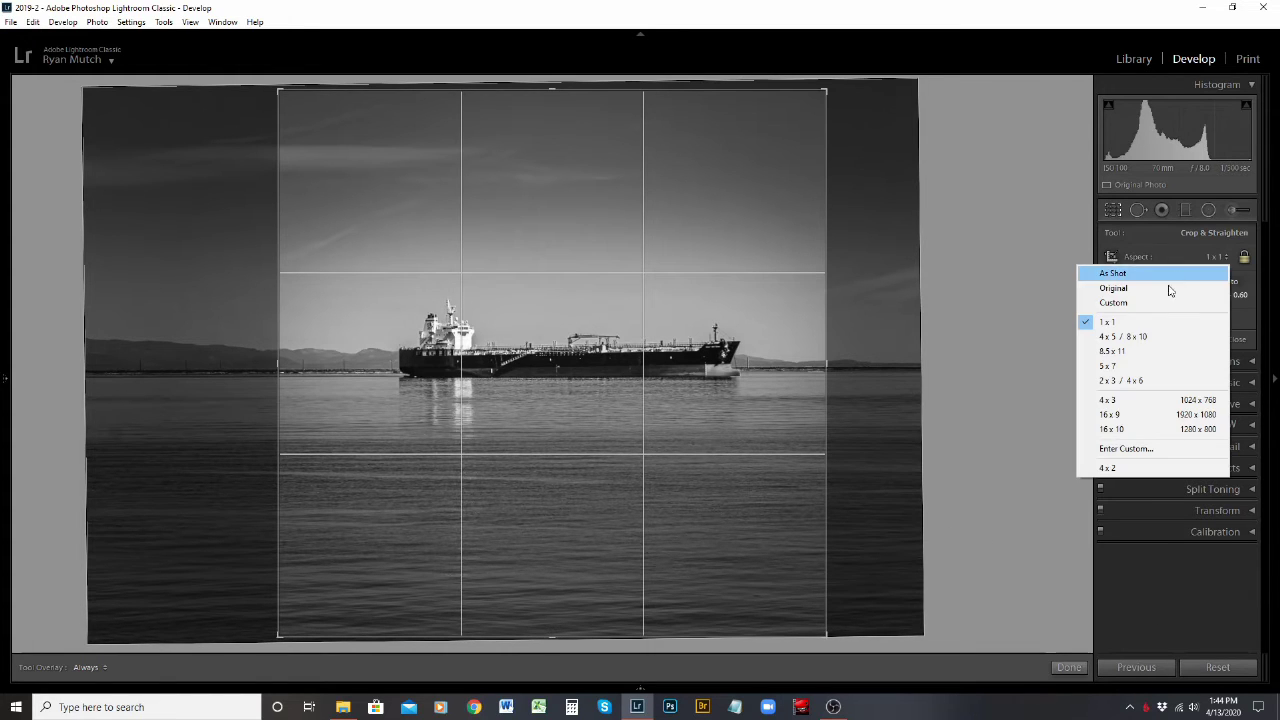
click(1148, 337)
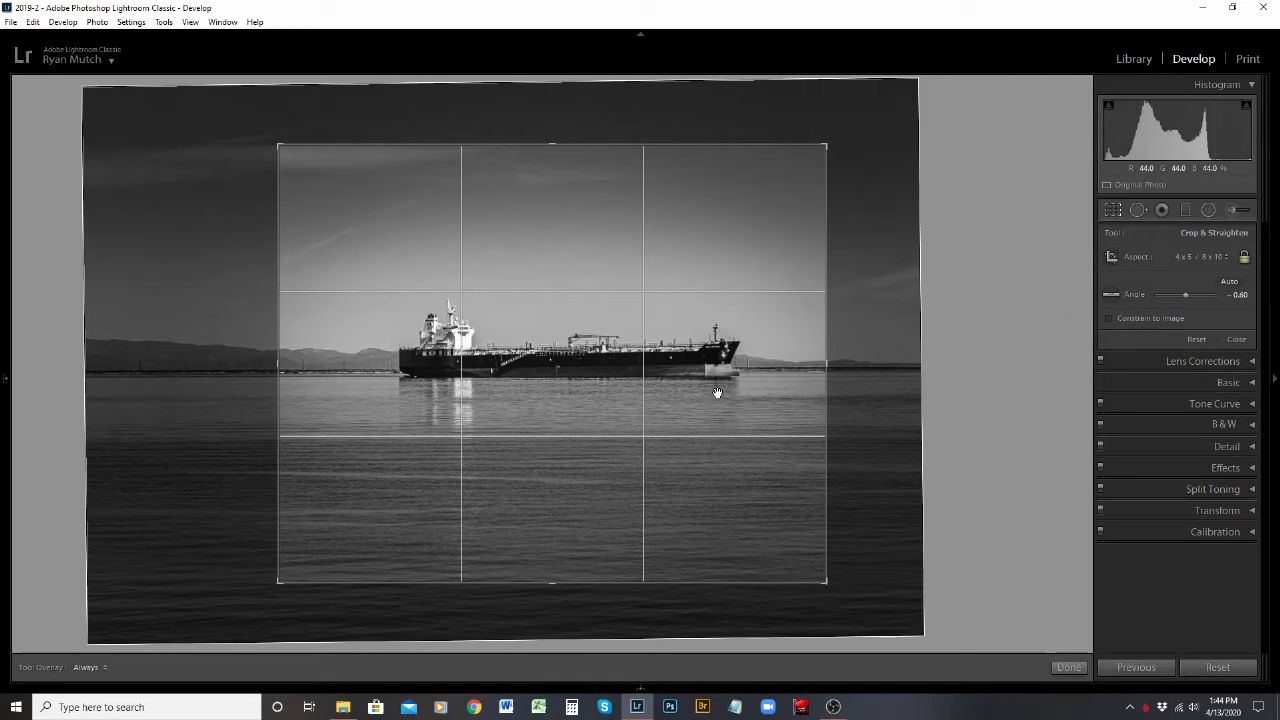
click(1203, 261)
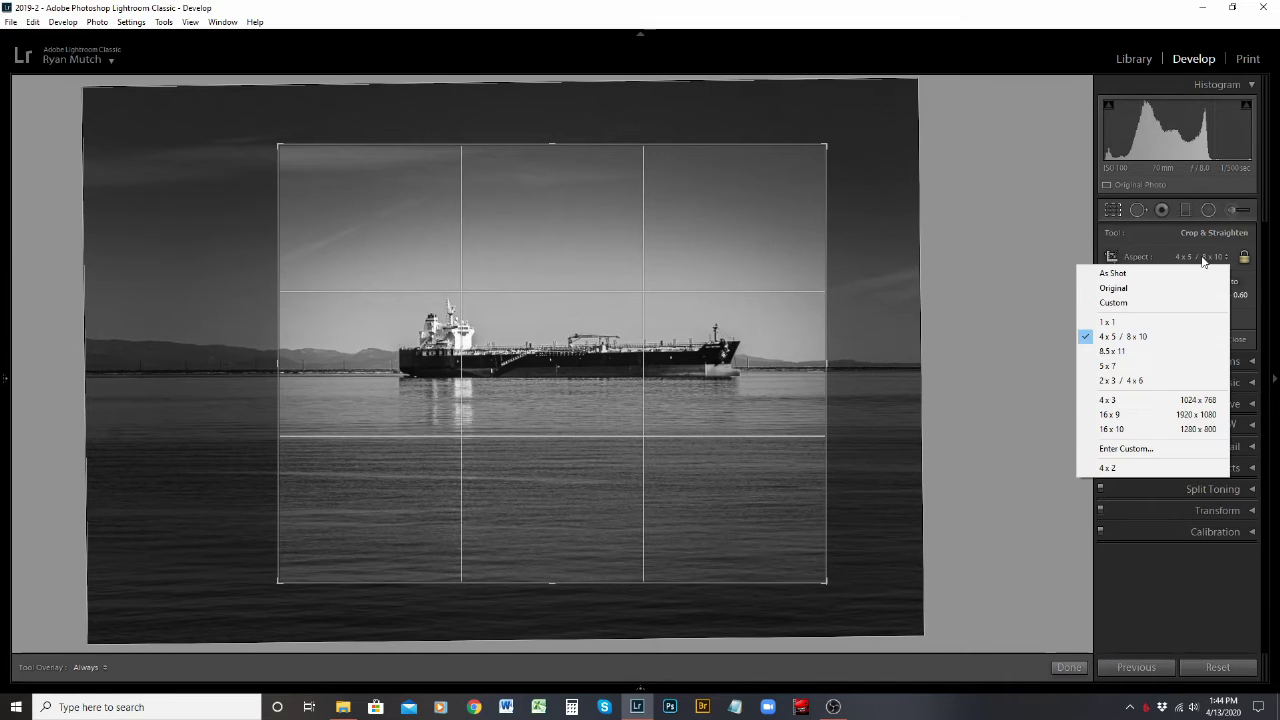
click(1151, 403)
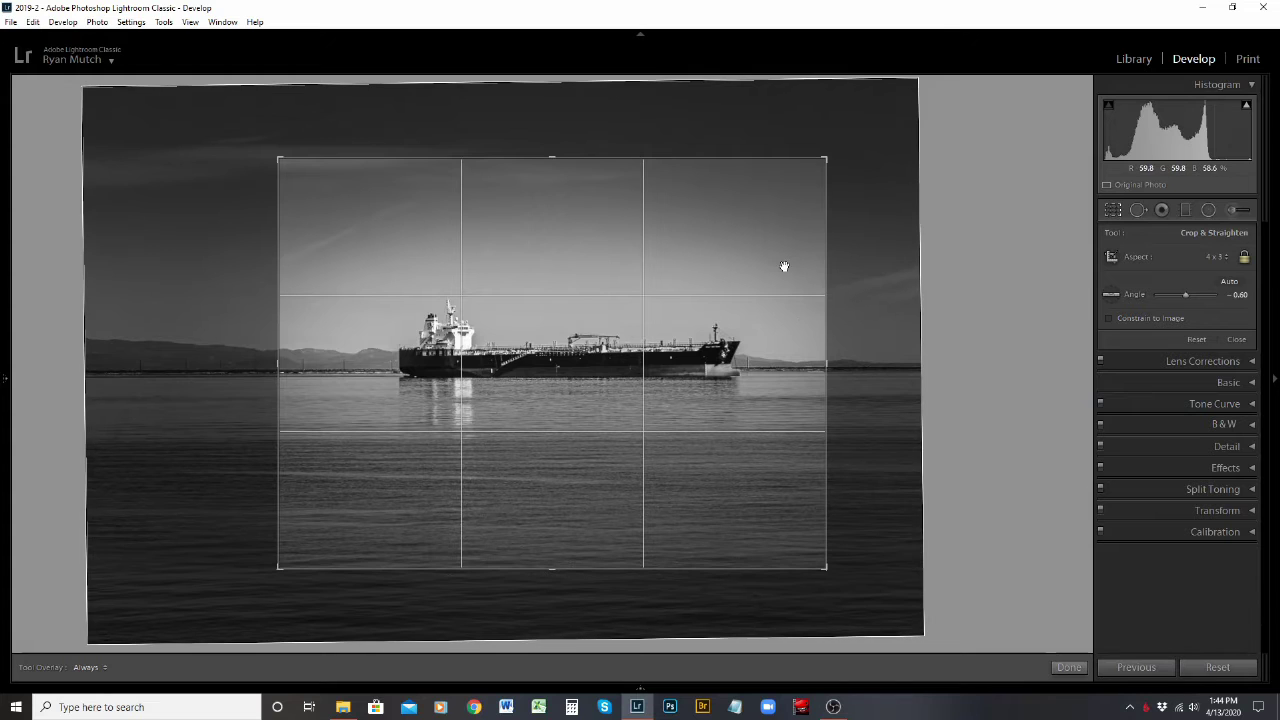
click(1197, 341)
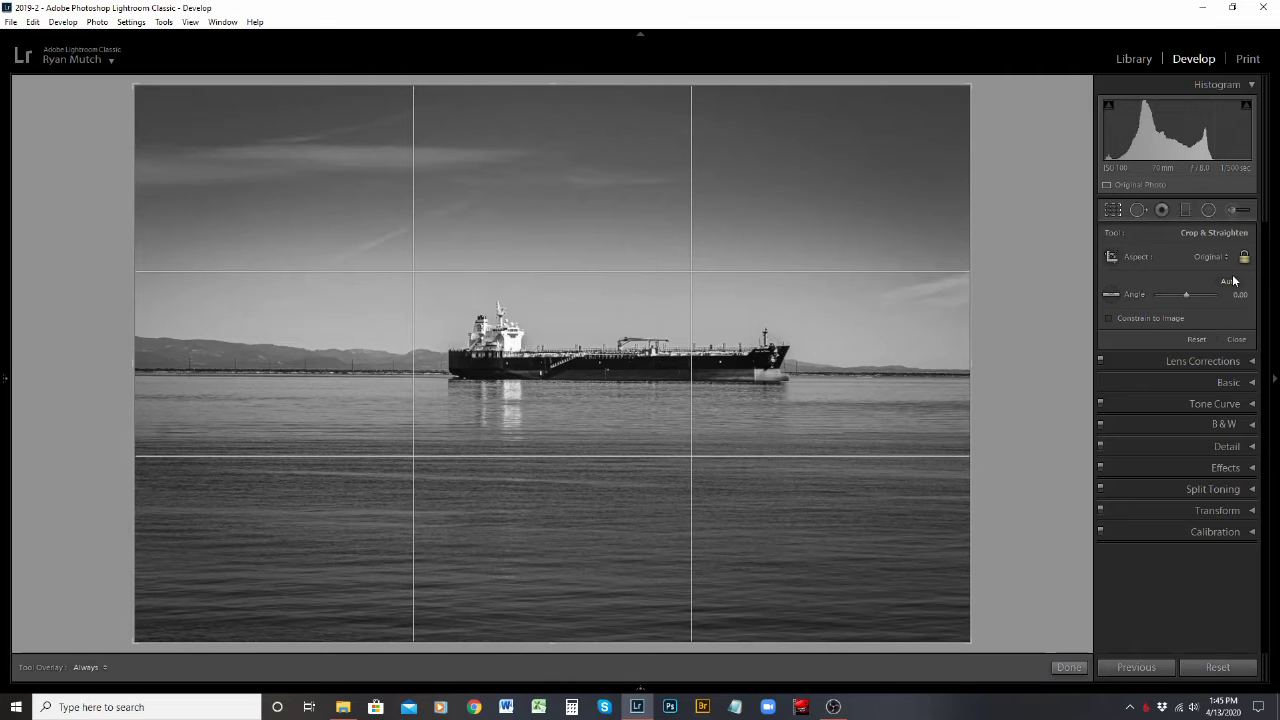
Try the 4 x 3, 16 x 9 and 16 x 10 crop aspects in turn on the full ship photo
click(1210, 257)
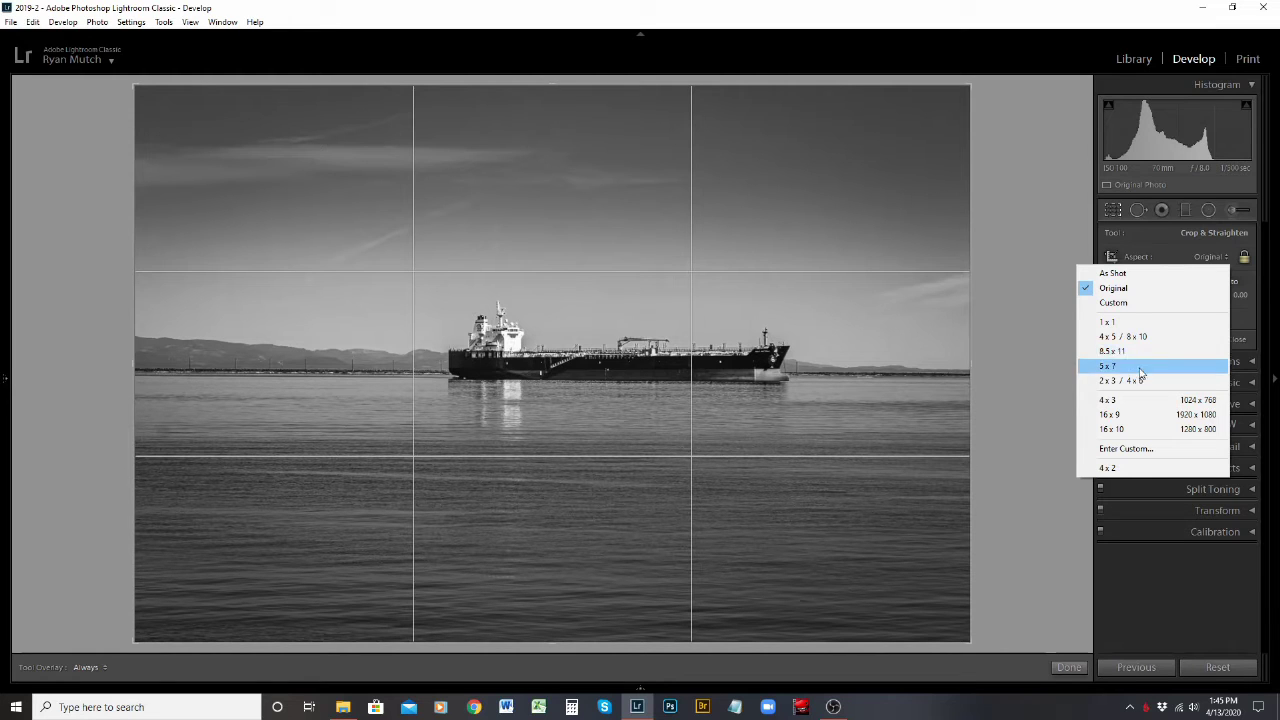
click(1131, 400)
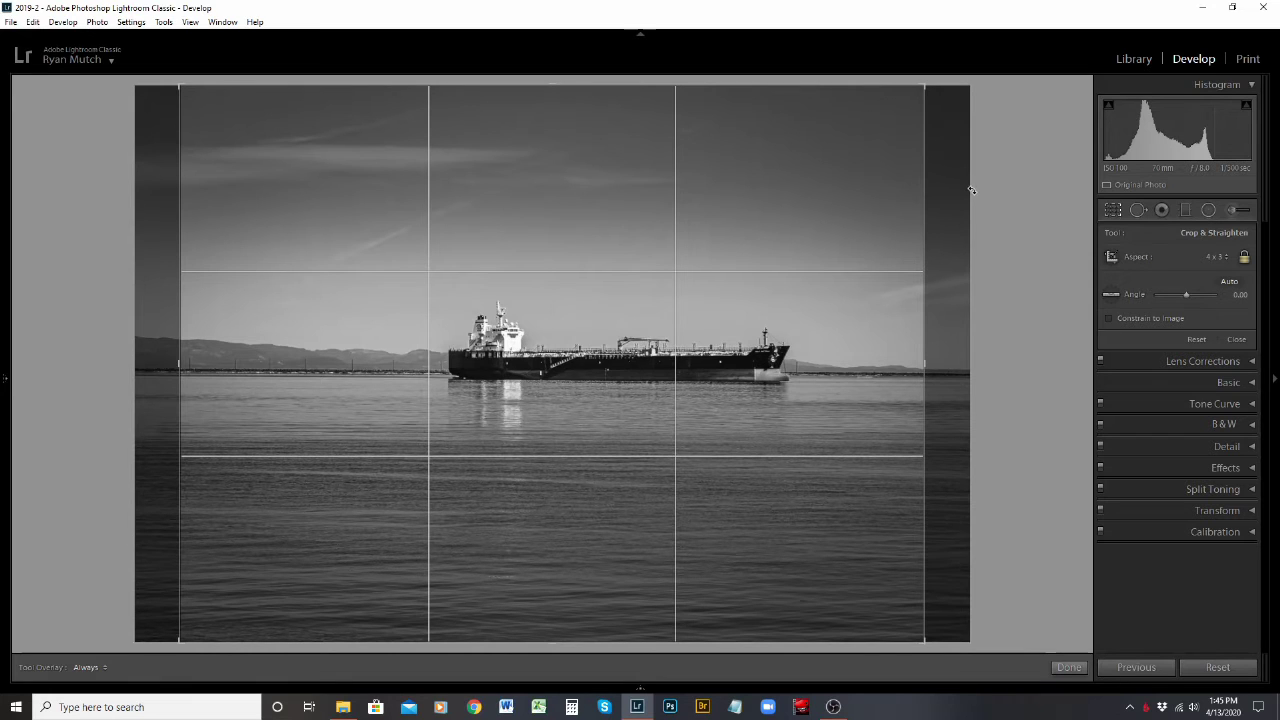
click(1211, 256)
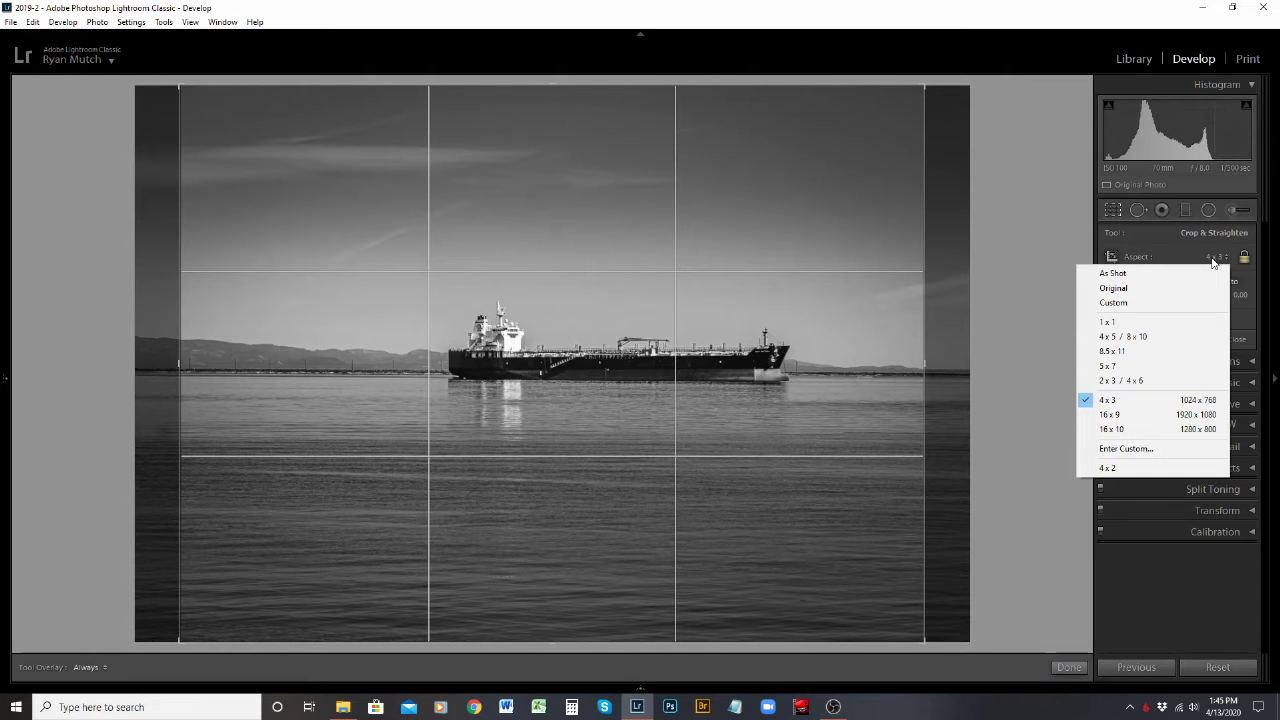
click(1163, 424)
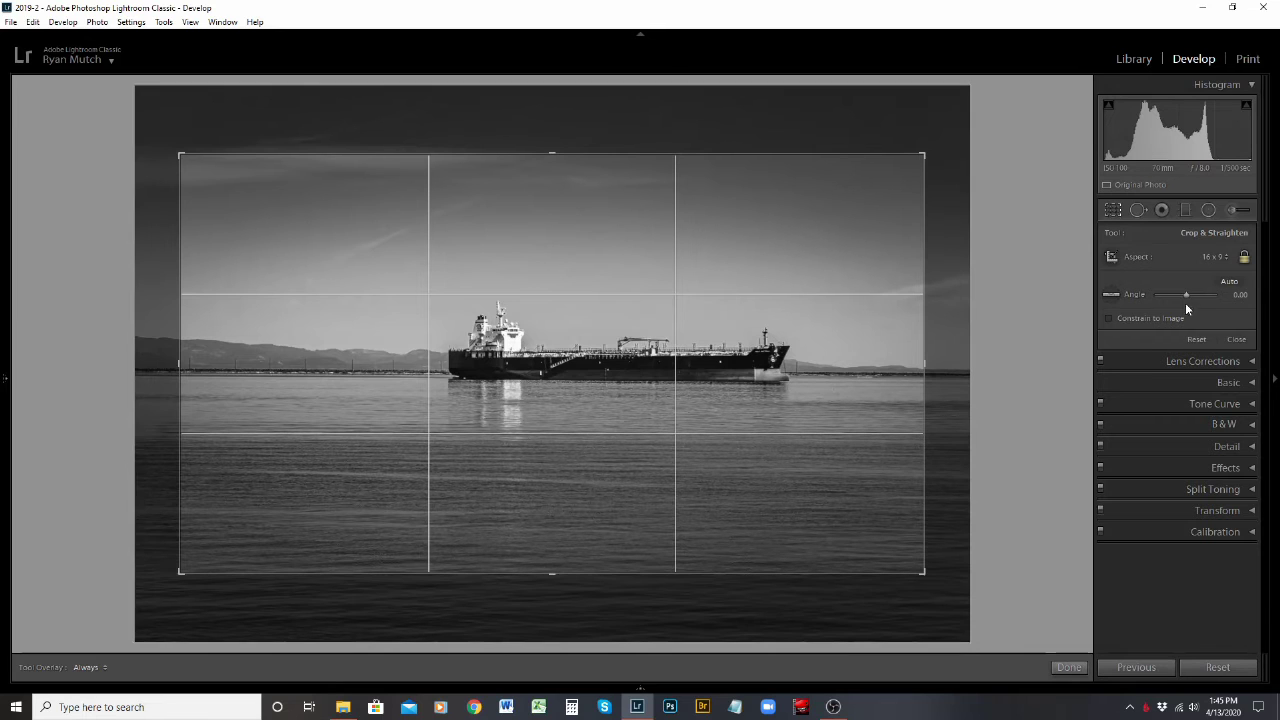
click(1216, 257)
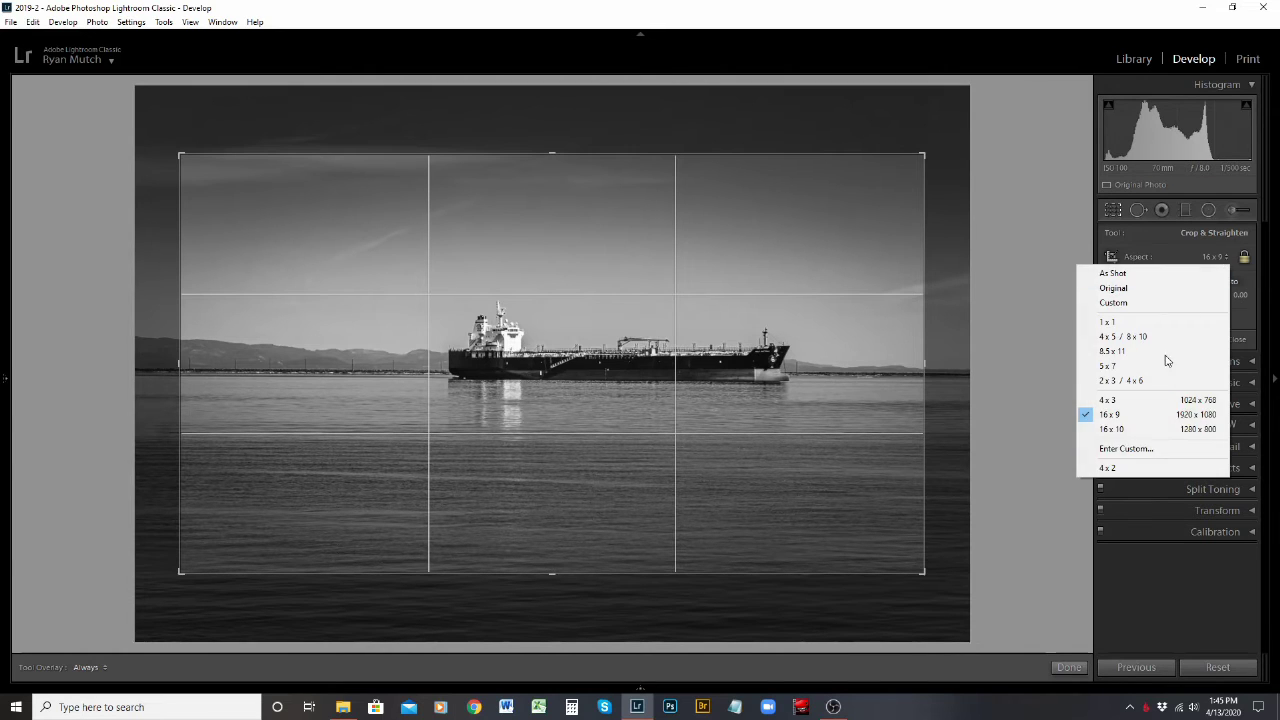
click(1143, 429)
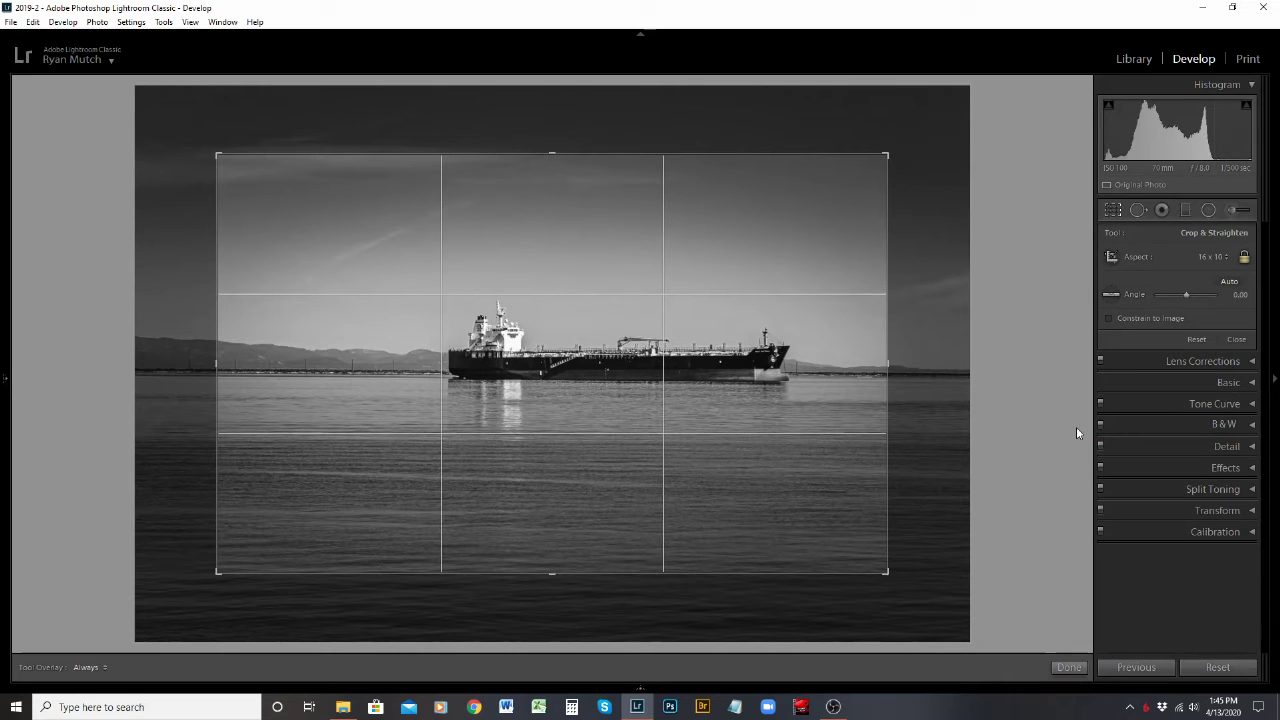
Apply the custom 4 x 2 crop aspect, reposition the ship within the frame, and straighten the photo to about -0.47
click(1222, 259)
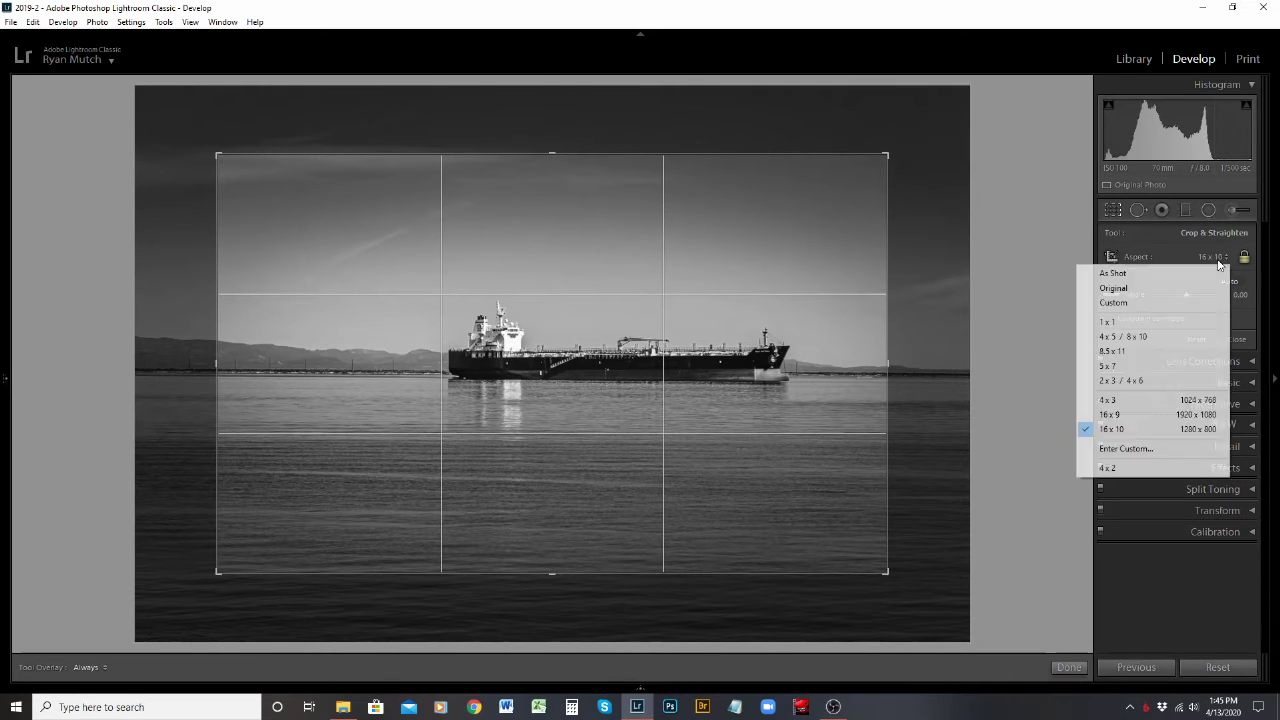
click(1154, 476)
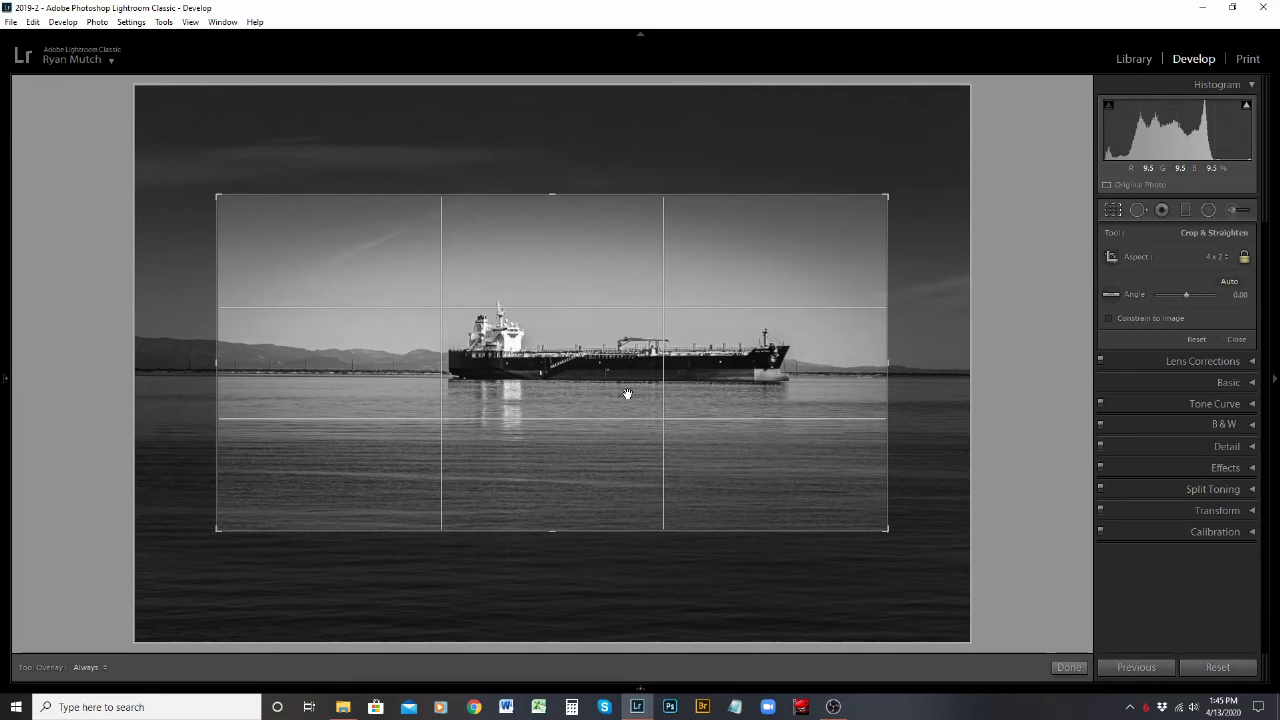
drag(600, 391, 570, 405)
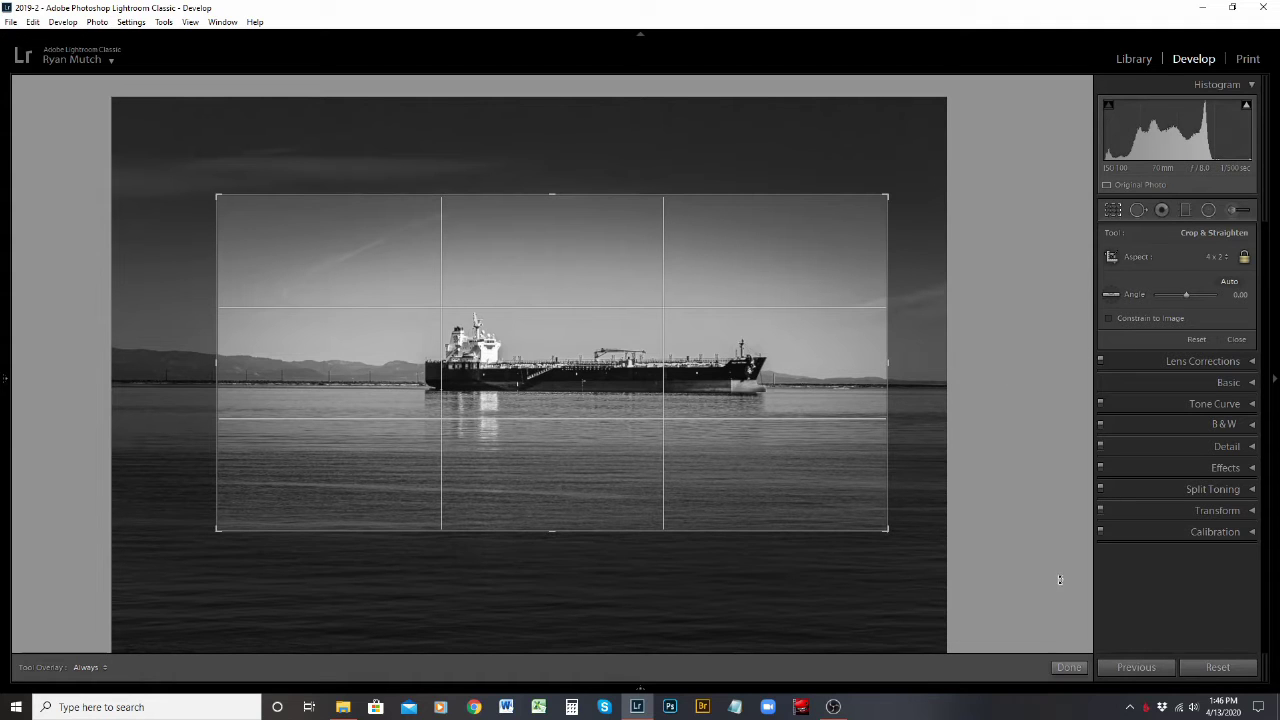
drag(908, 542, 904, 537)
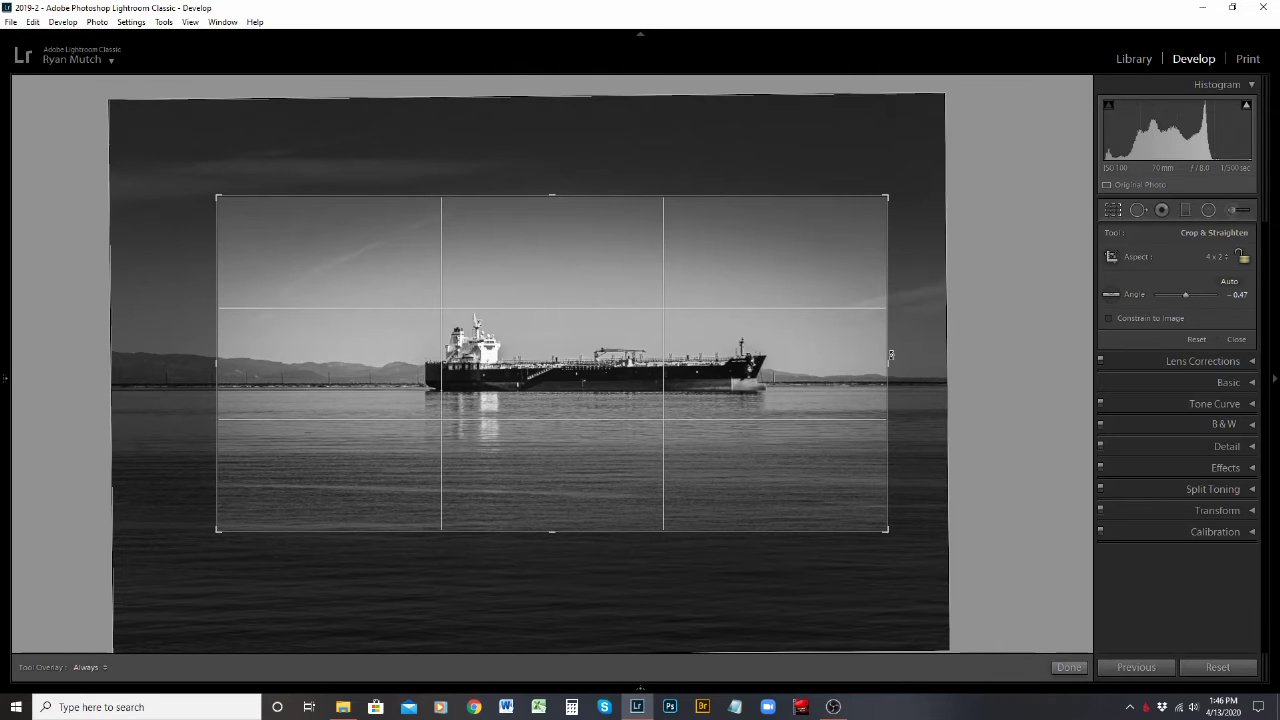
Try an unconstrained crop by extending all four sides of the frame with the aspect unlocked, and reset the crop
drag(217, 364, 152, 365)
drag(924, 367, 970, 366)
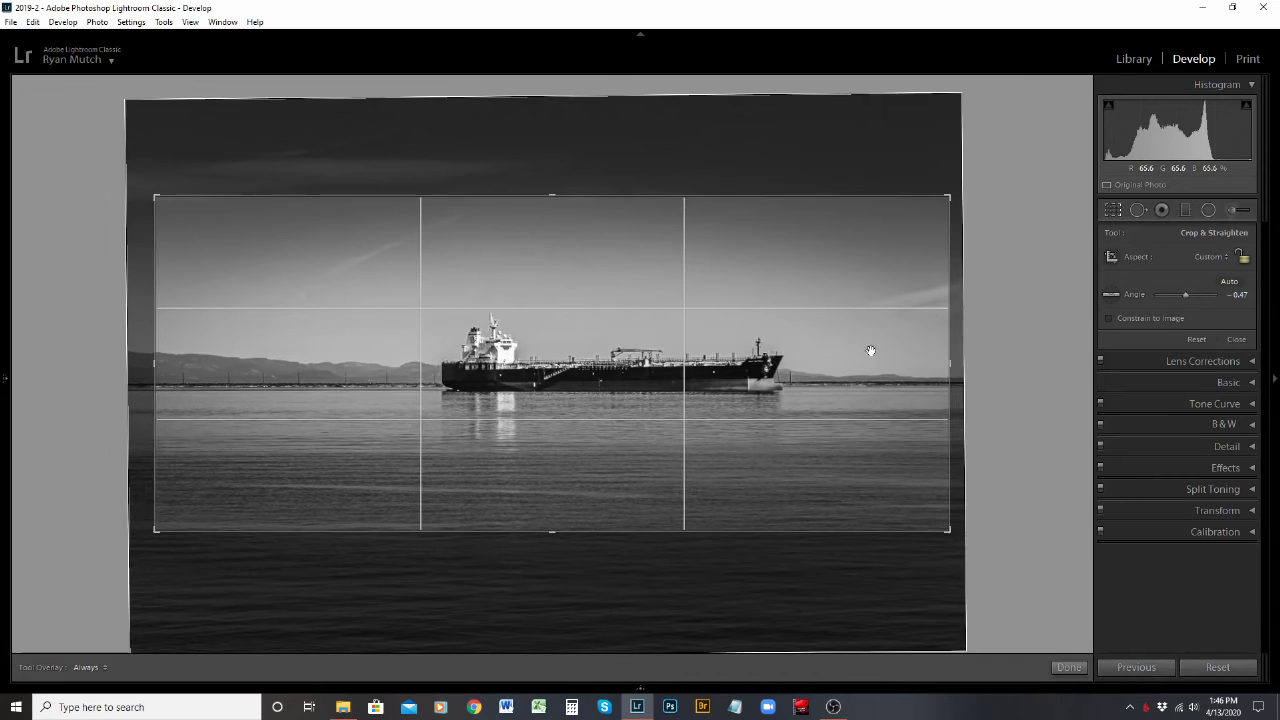
mouse_move(540, 194)
mouse_down()
mouse_move(555, 187)
mouse_move(551, 171)
mouse_up()
drag(548, 535, 554, 573)
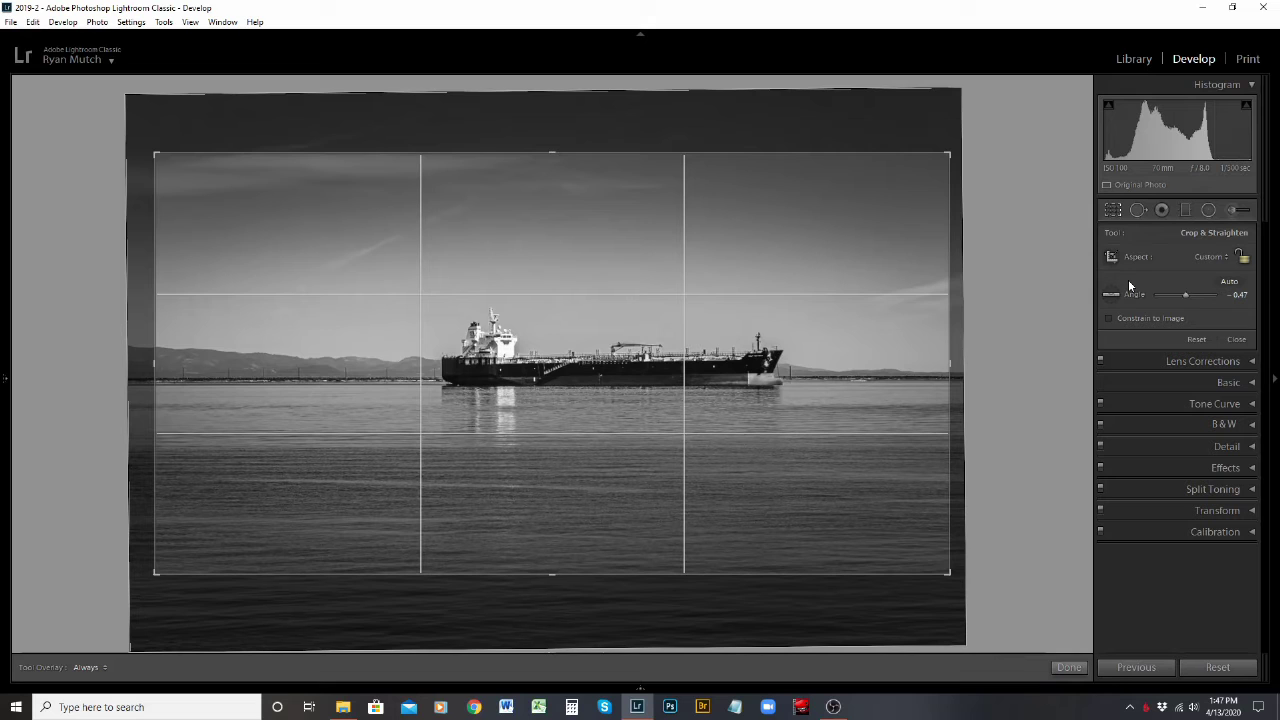
click(1244, 259)
click(1196, 339)
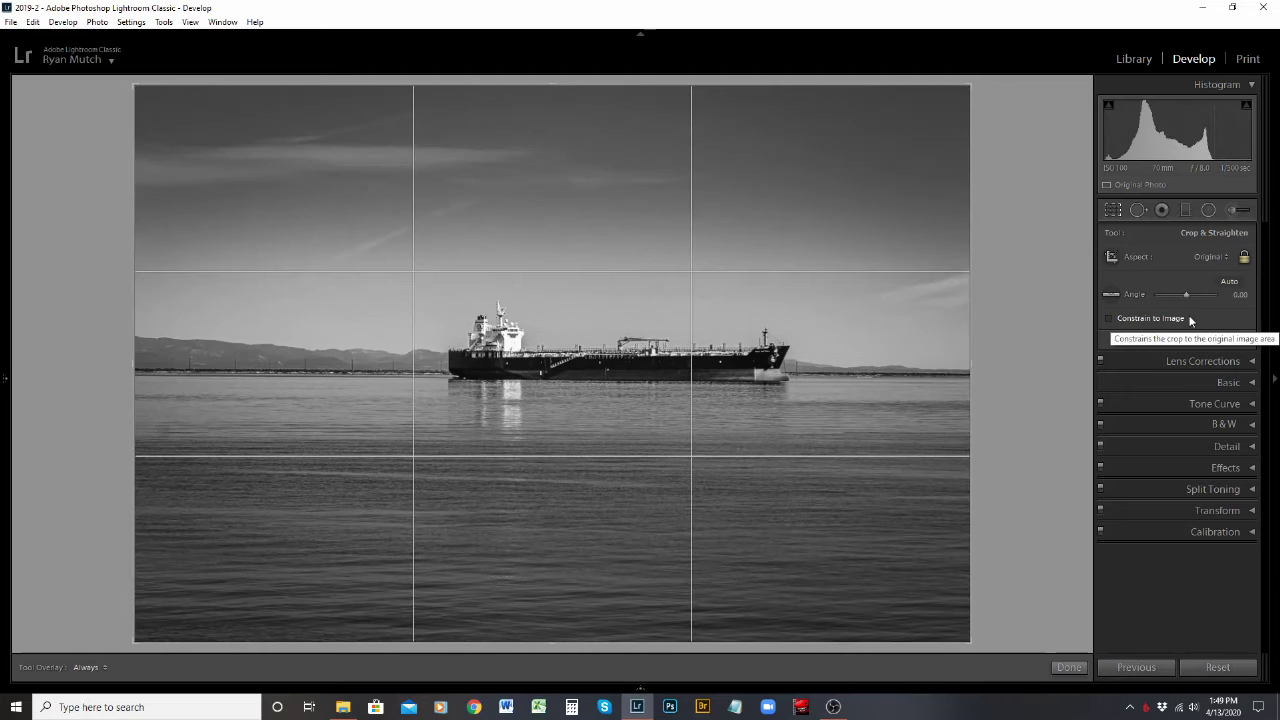
Draw a new freehand crop frame around the ship with the Crop Frame tool and apply the crop
click(1116, 259)
drag(285, 212, 998, 574)
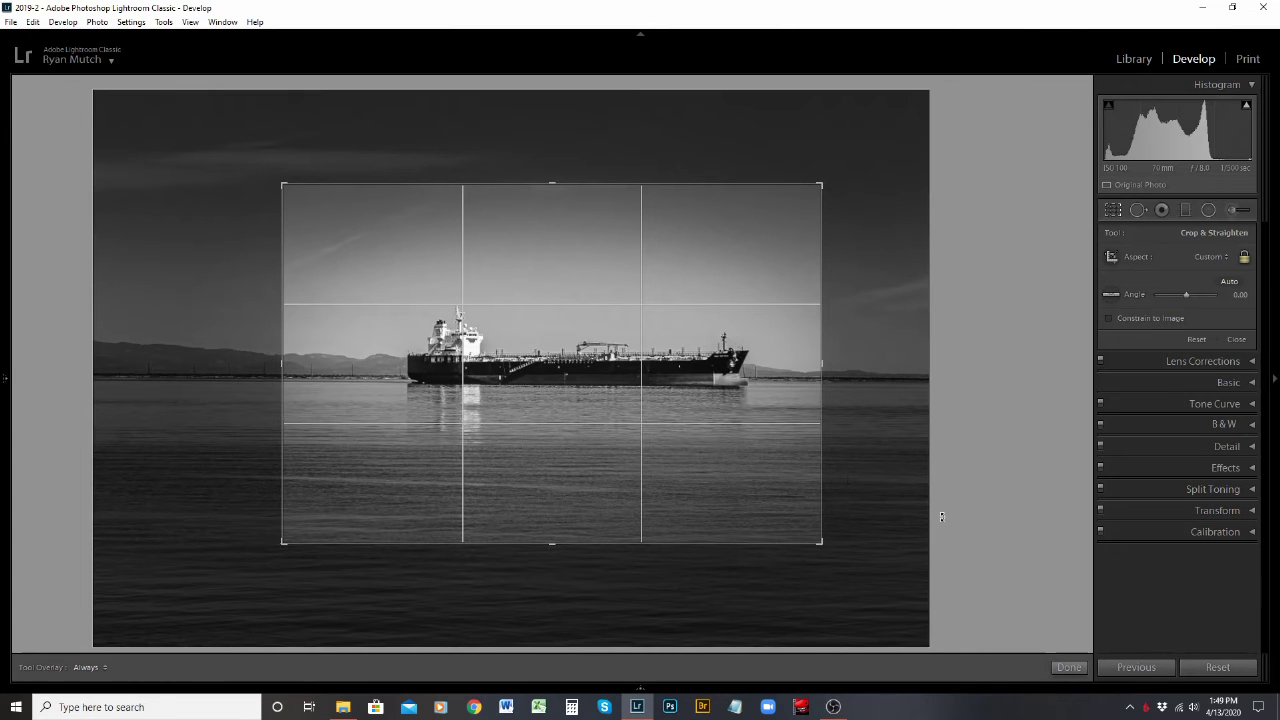
key(Return)
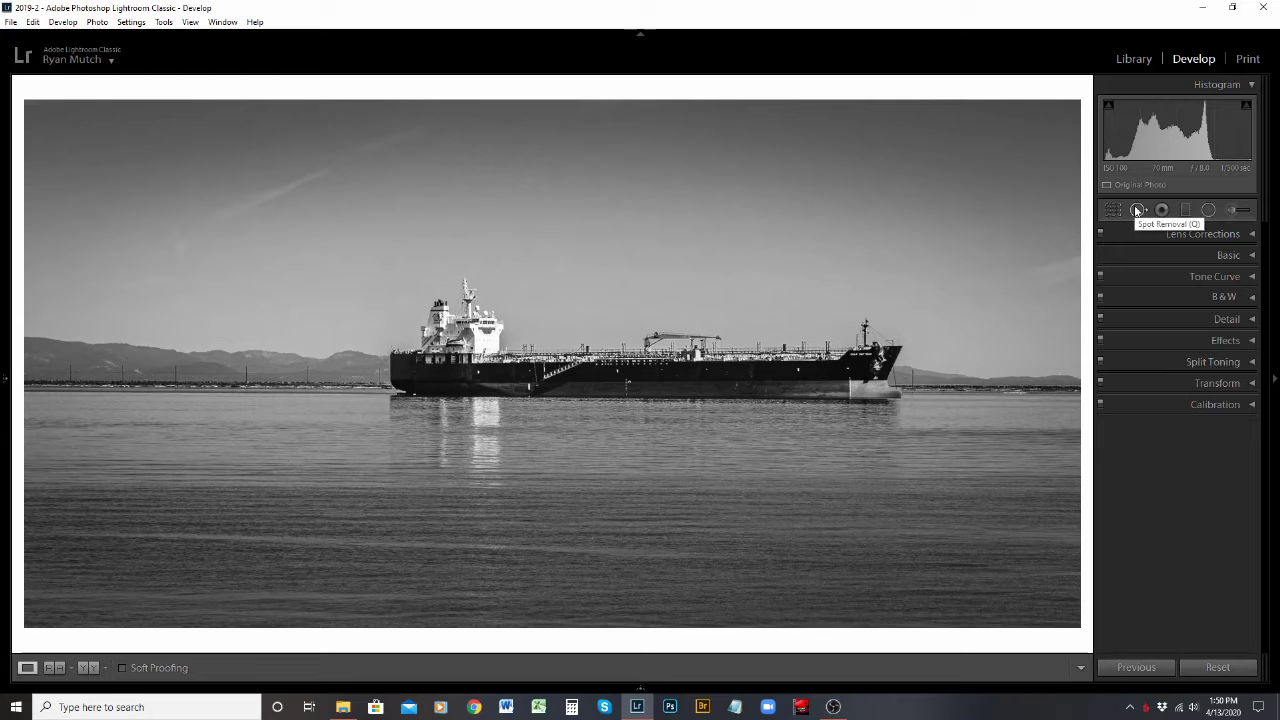
Clone out the faint cloud streak near the sky's right edge with the Spot Removal brush at size 78
click(1137, 211)
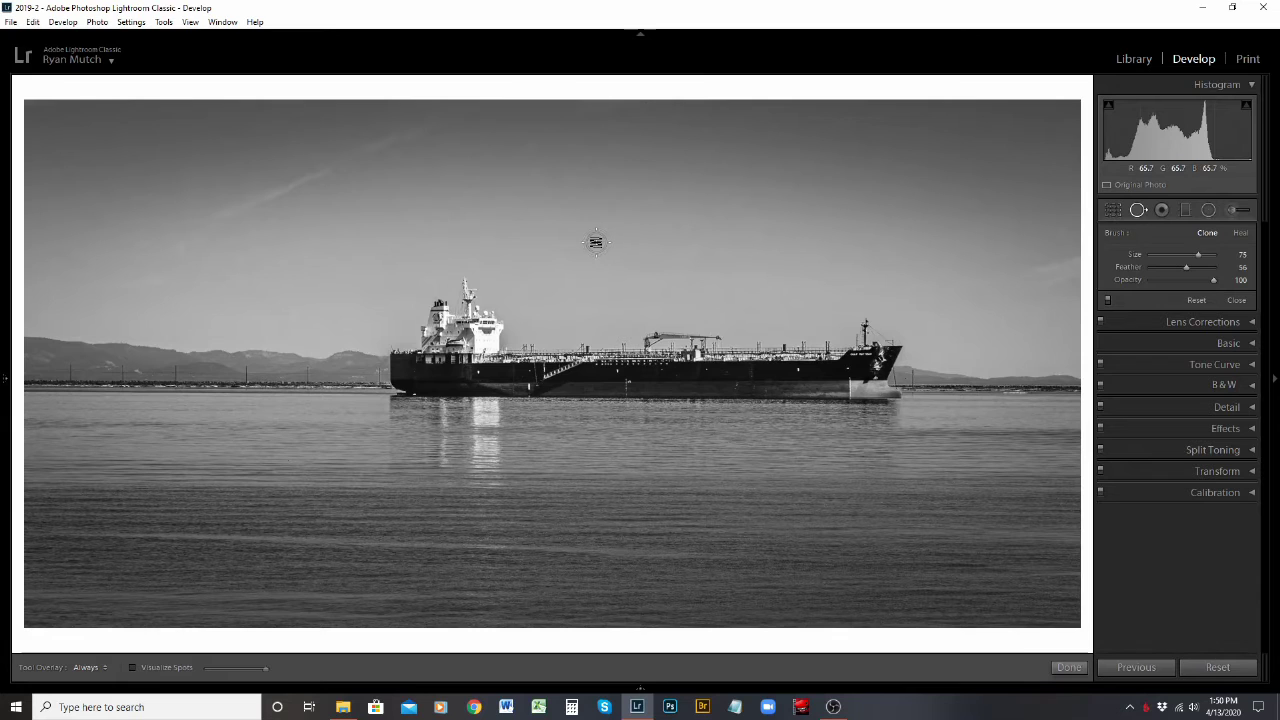
scroll(1013, 287, up, 1)
drag(1034, 282, 1063, 276)
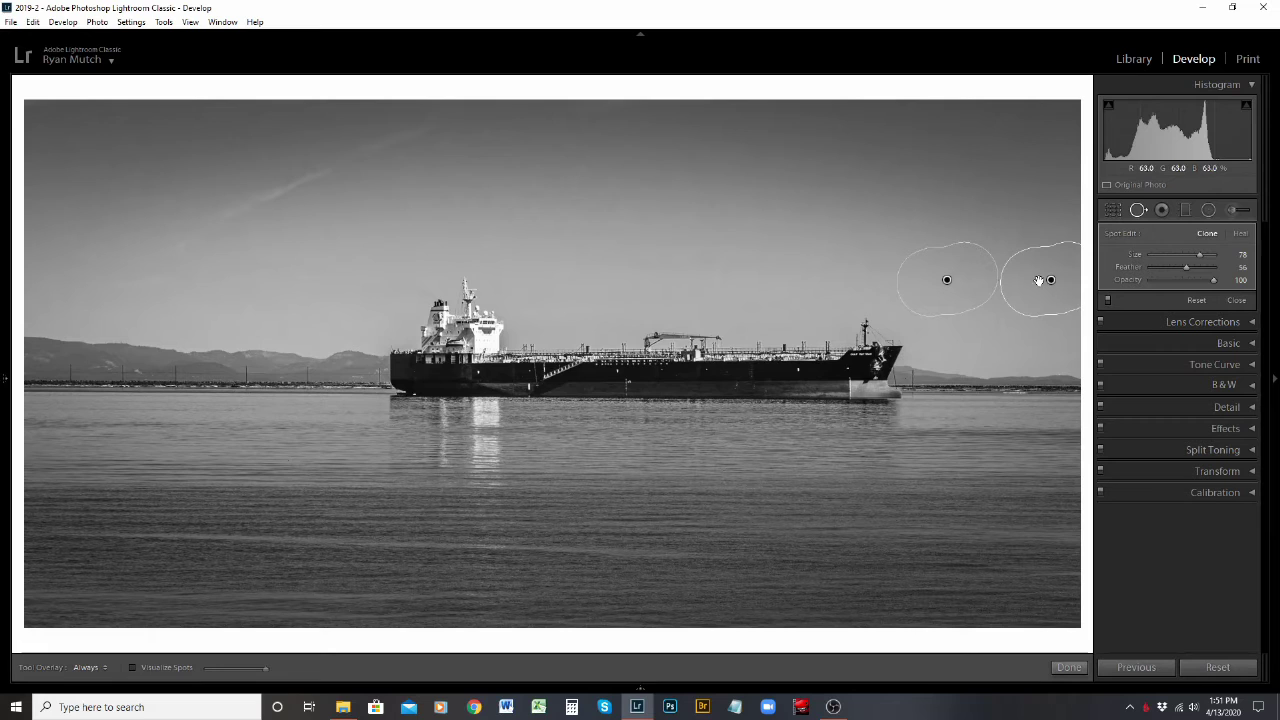
Clone out the faint blemish in the sky above the mountains at the photo's left edge with the Spot Removal brush at size 76
click(1068, 667)
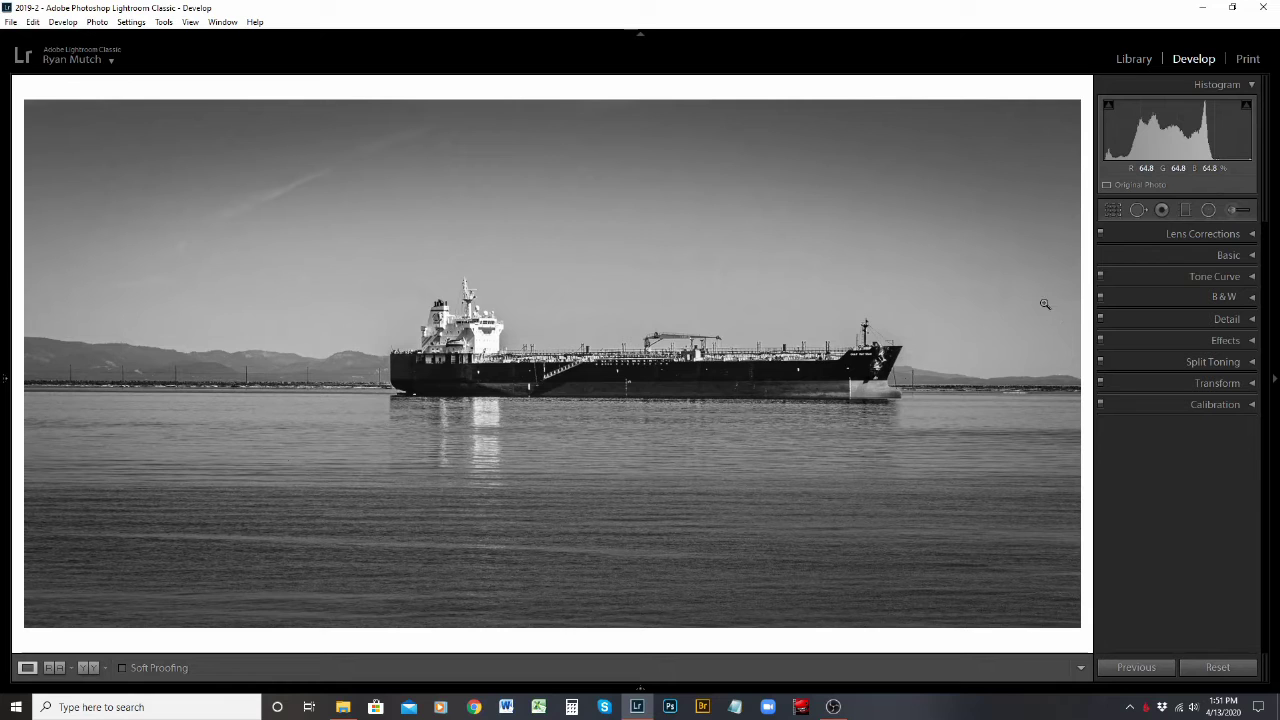
click(1137, 210)
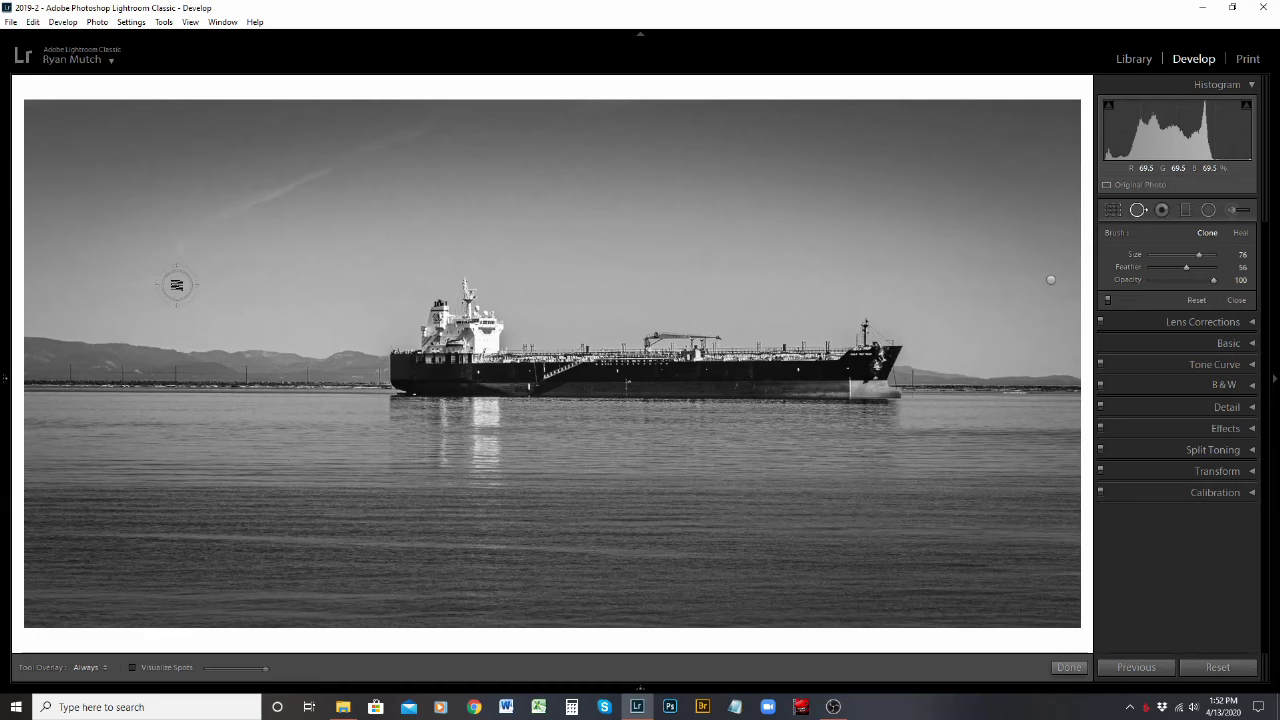
drag(177, 285, 65, 292)
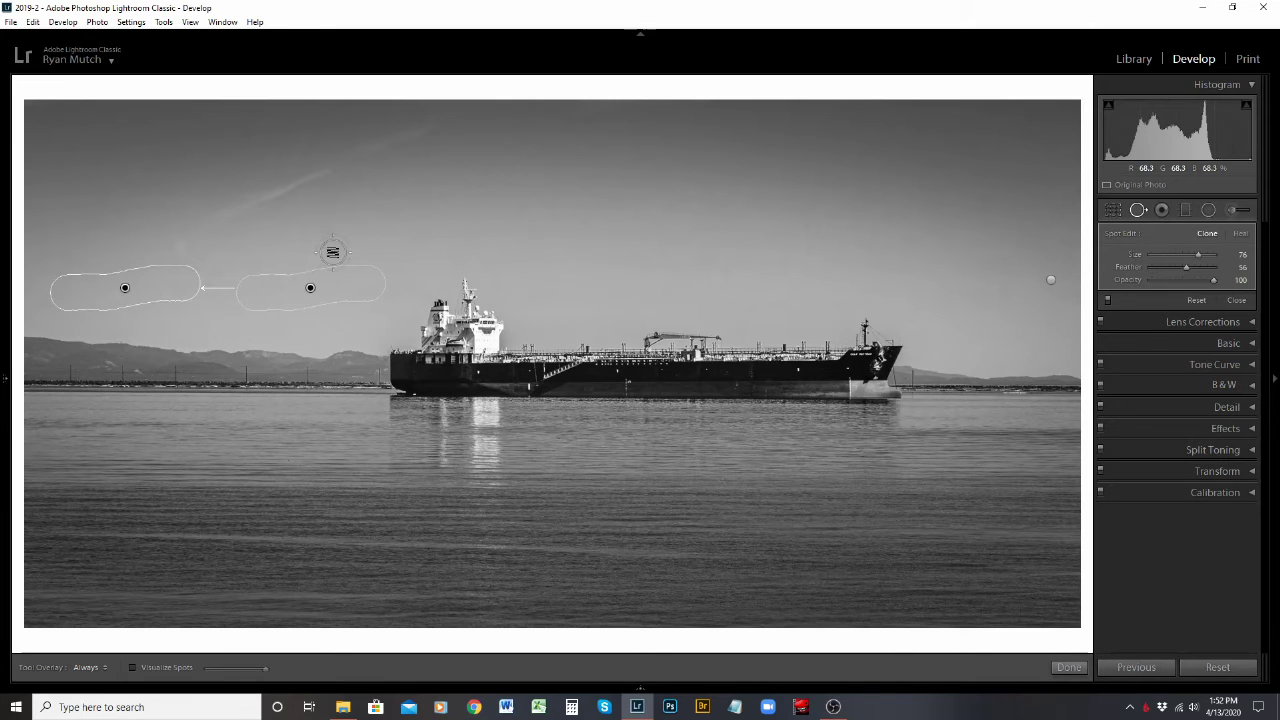
right_click(312, 287)
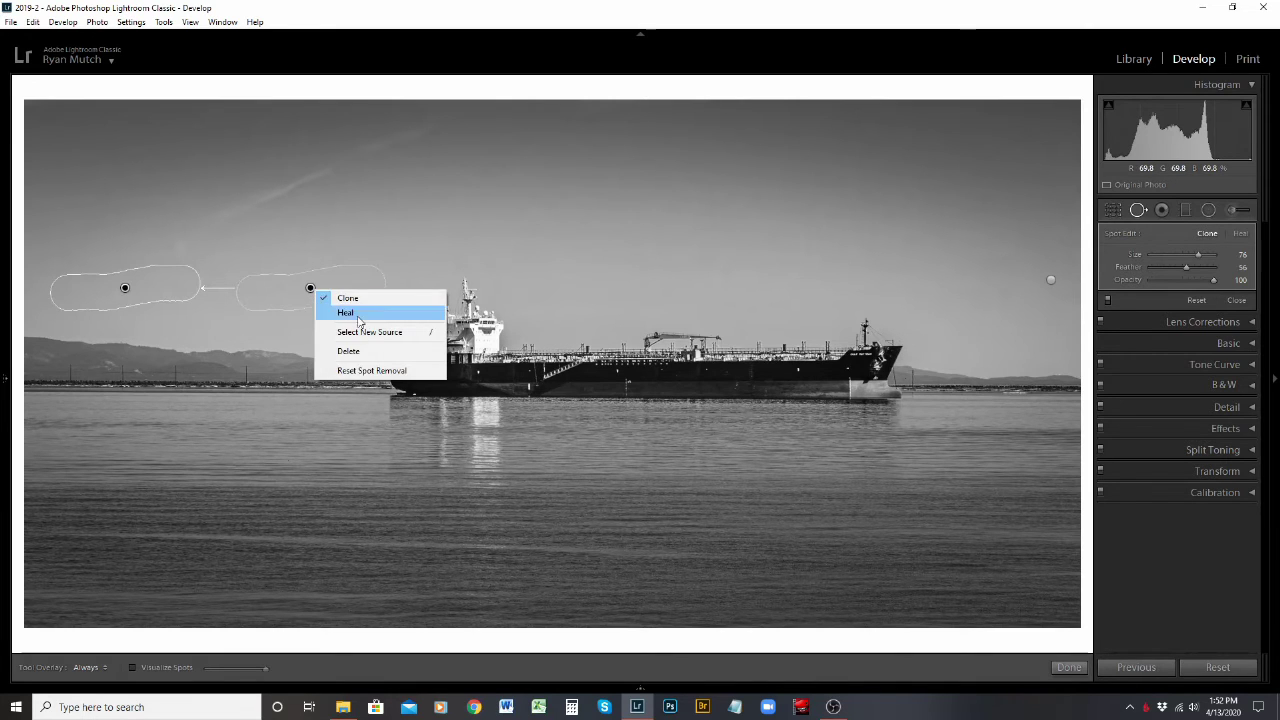
click(555, 247)
Try different Spot Removal brush settings, ending at size 89, feather 88 and opacity 64
drag(1198, 255, 1197, 257)
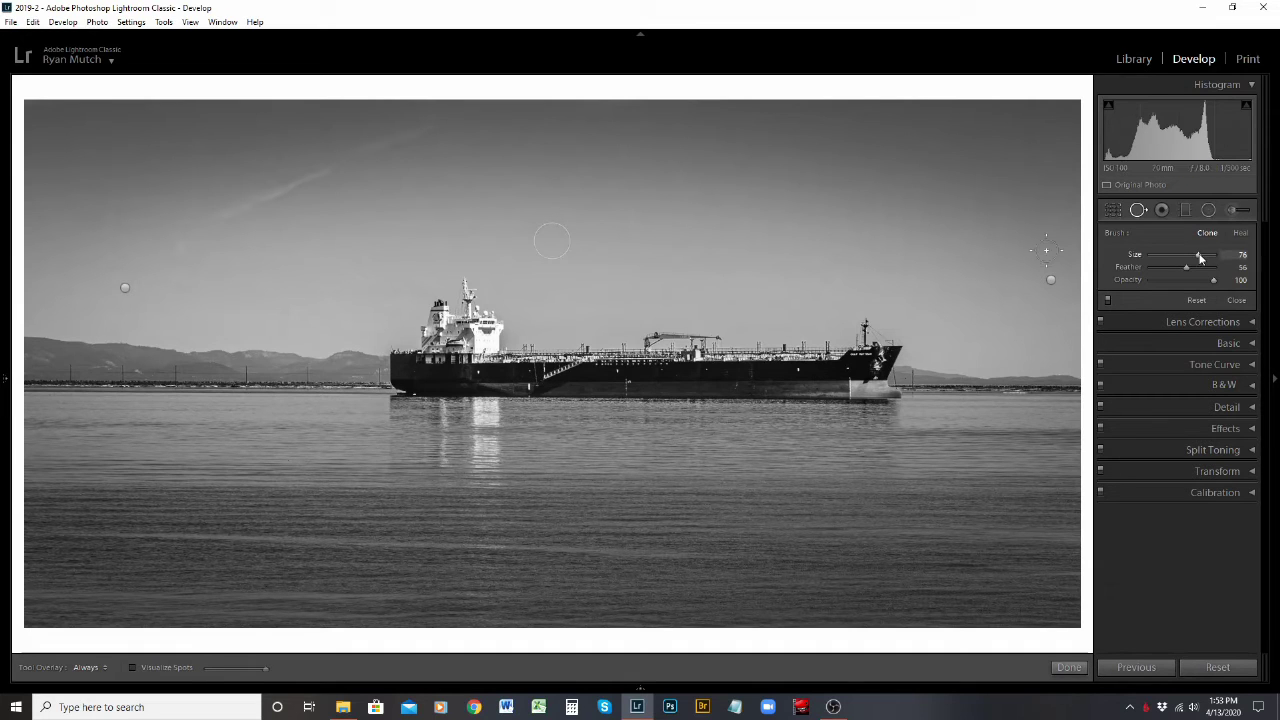
drag(1200, 258, 1171, 261)
drag(1164, 262, 1185, 254)
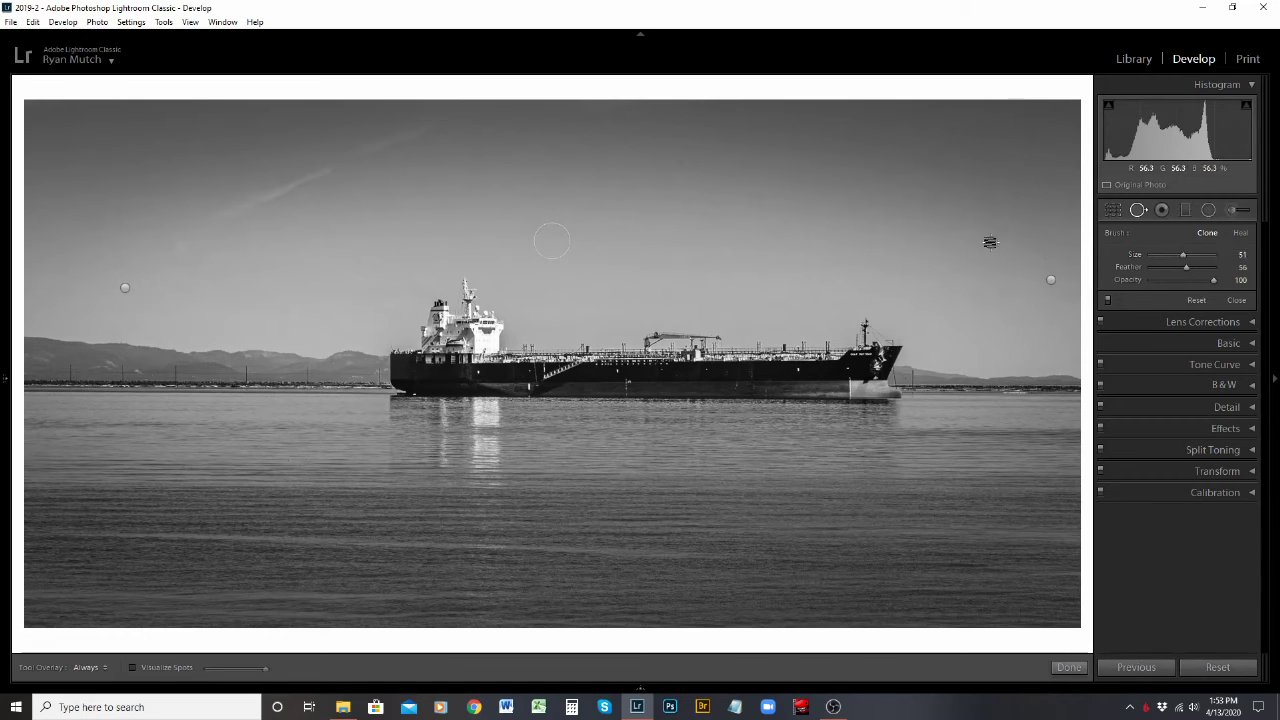
drag(1180, 257, 1179, 258)
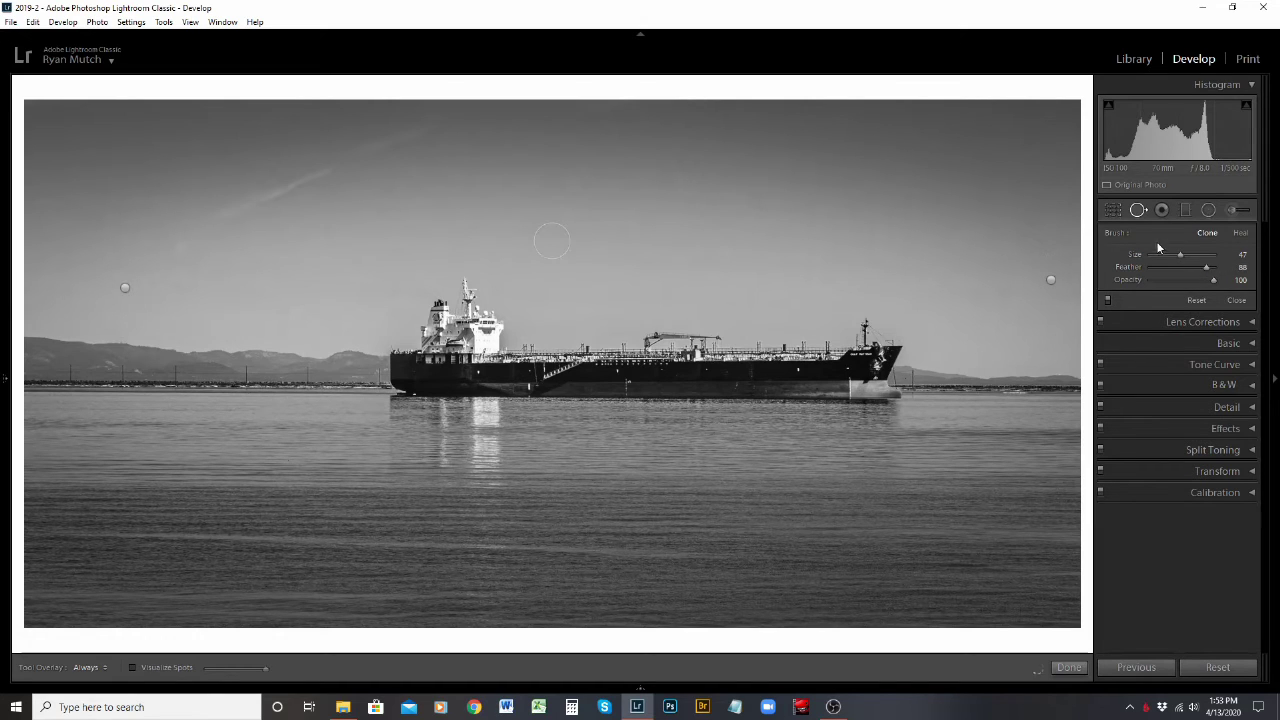
drag(1180, 255, 1208, 256)
drag(1215, 285, 1179, 284)
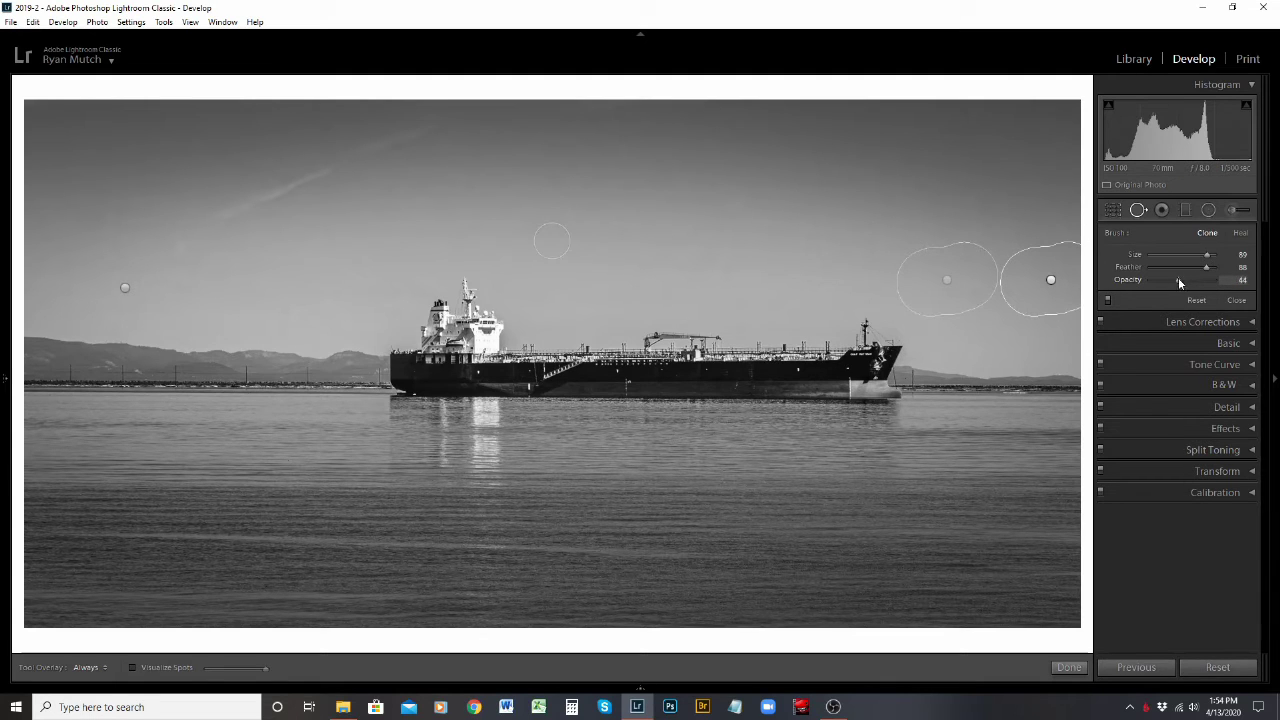
Try a lower opacity on the clone spot at the sky's right edge, restore it to 100, and switch the spot to Heal
click(1052, 280)
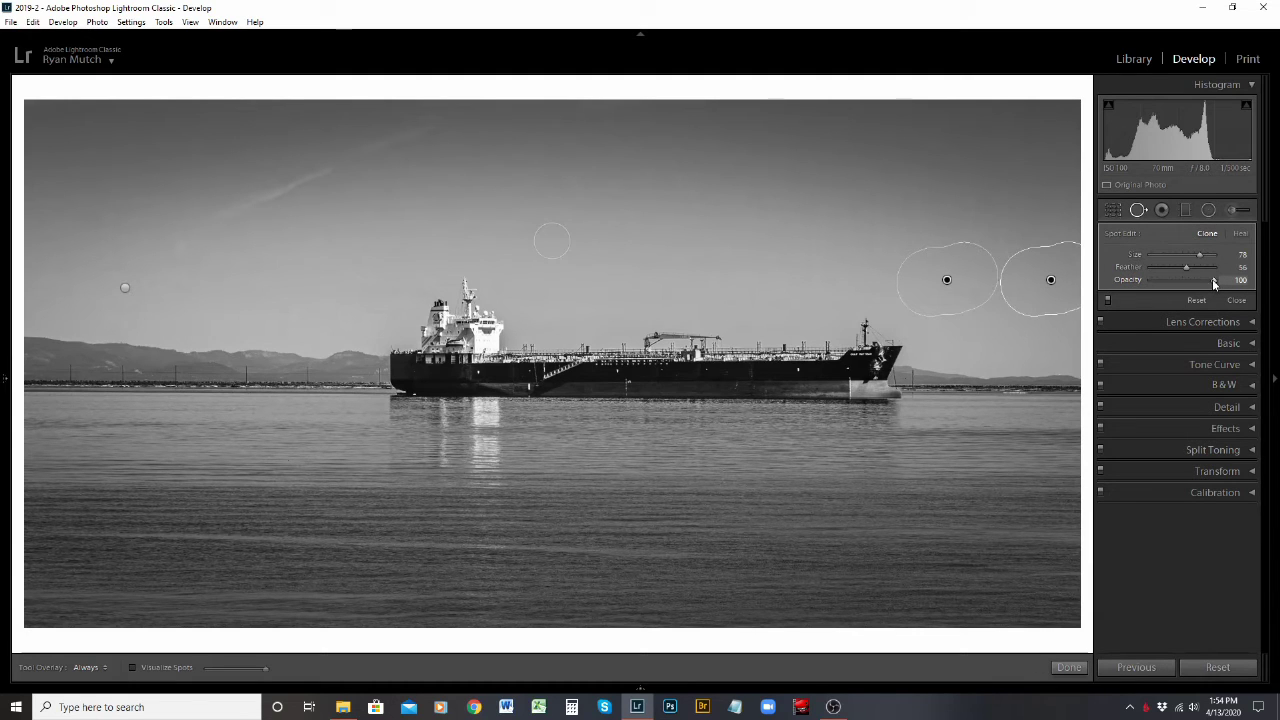
drag(1213, 281, 1158, 281)
drag(1171, 284, 1236, 292)
click(1241, 234)
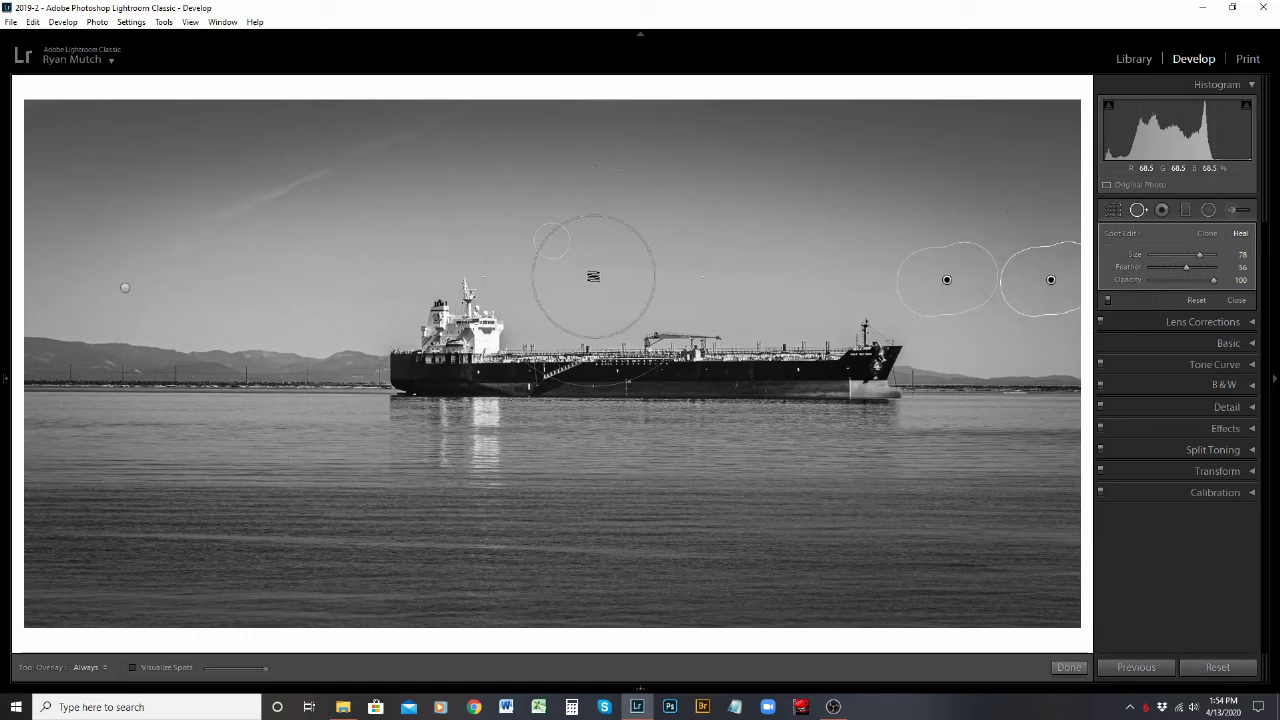
Try healing the upper end of the diagonal cloud streak with the brush at size 76 and feather 88, and delete that spot
scroll(595, 275, down, 5)
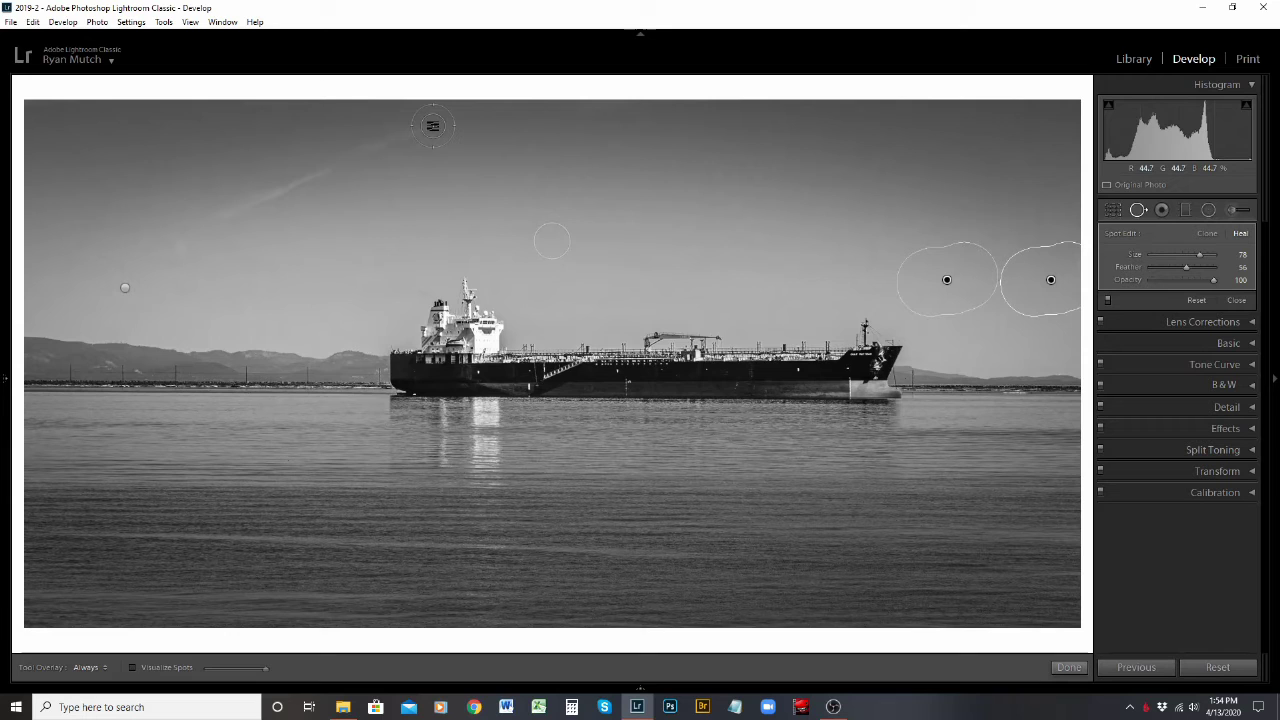
drag(428, 124, 367, 152)
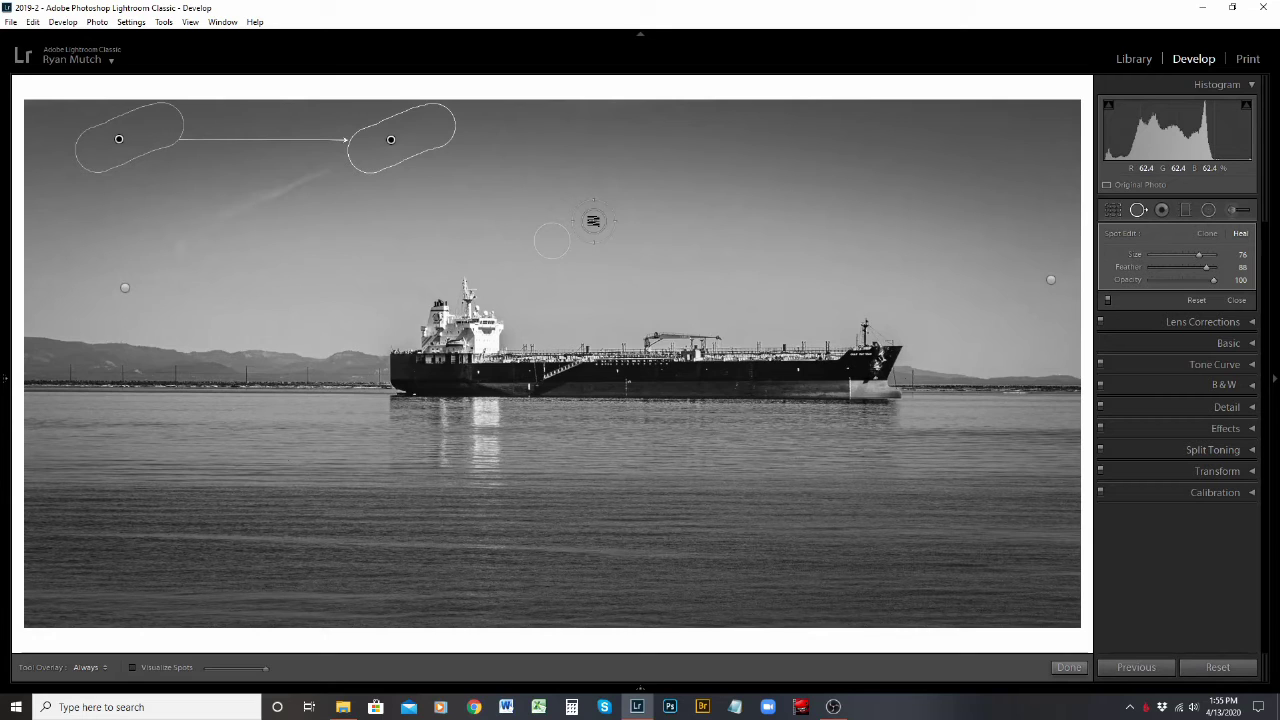
right_click(119, 140)
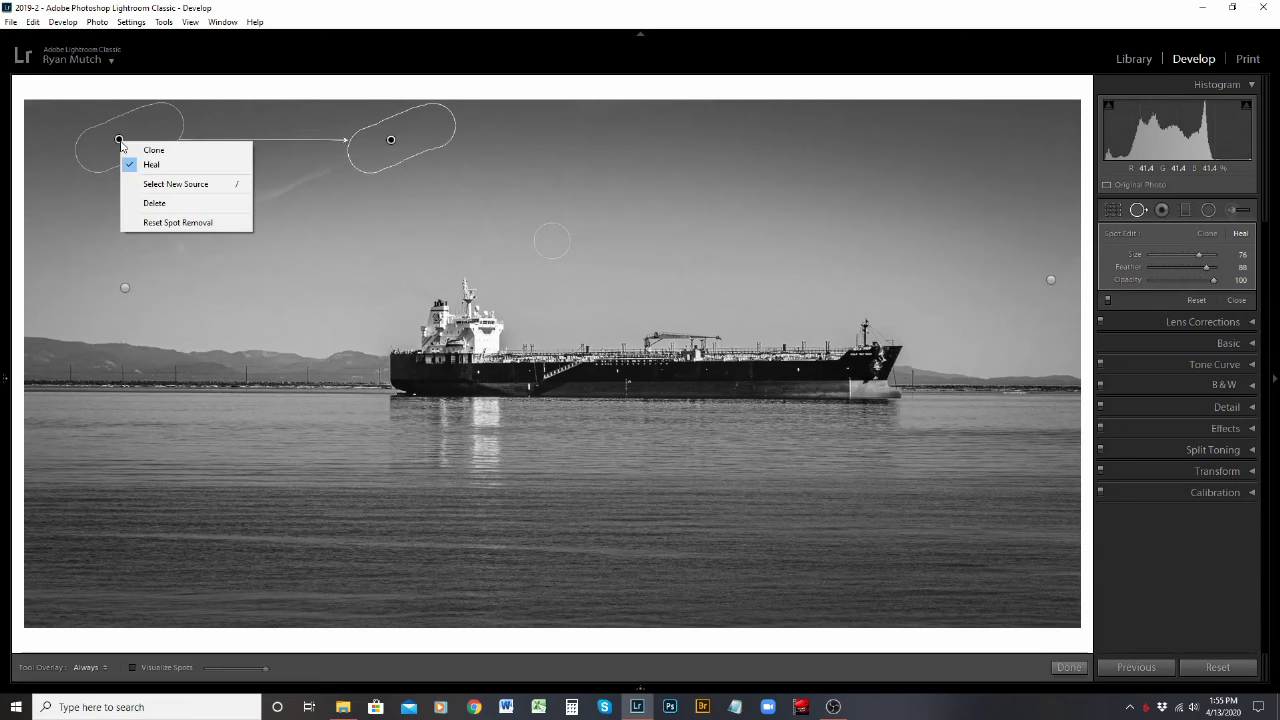
click(165, 206)
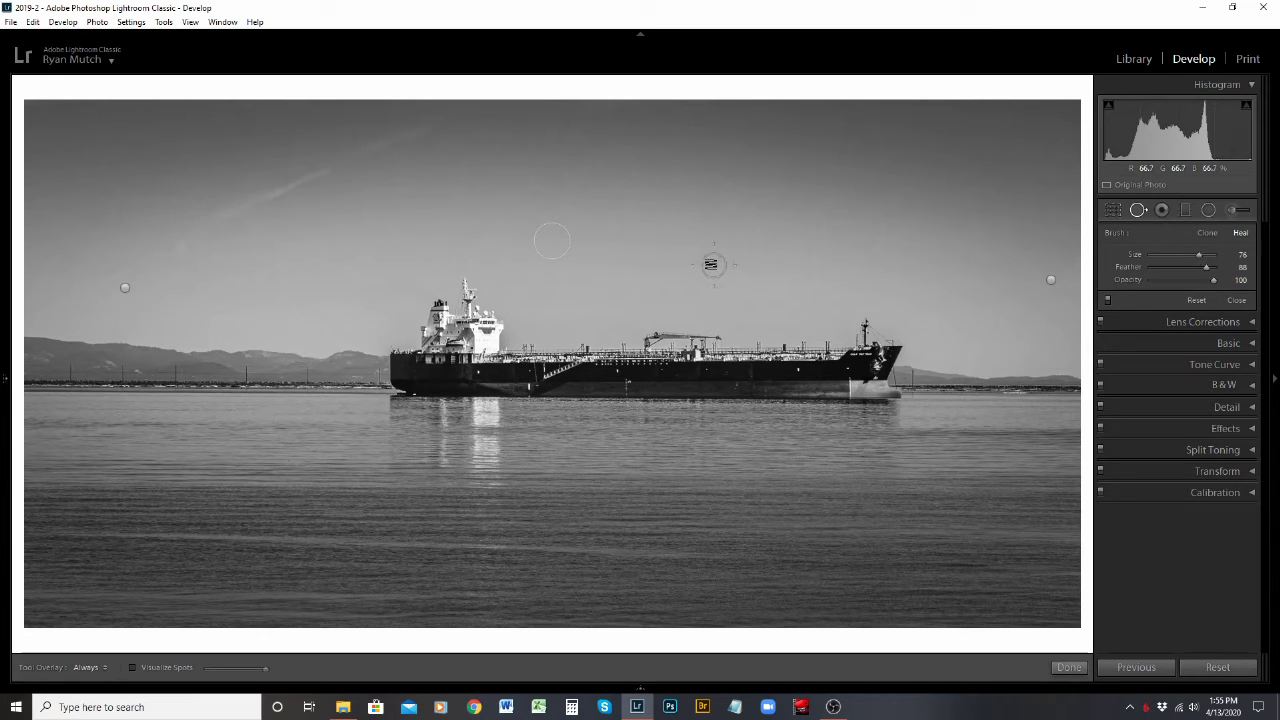
Open the Red Eye Correction tool and try resizing its target over the sky
click(1163, 212)
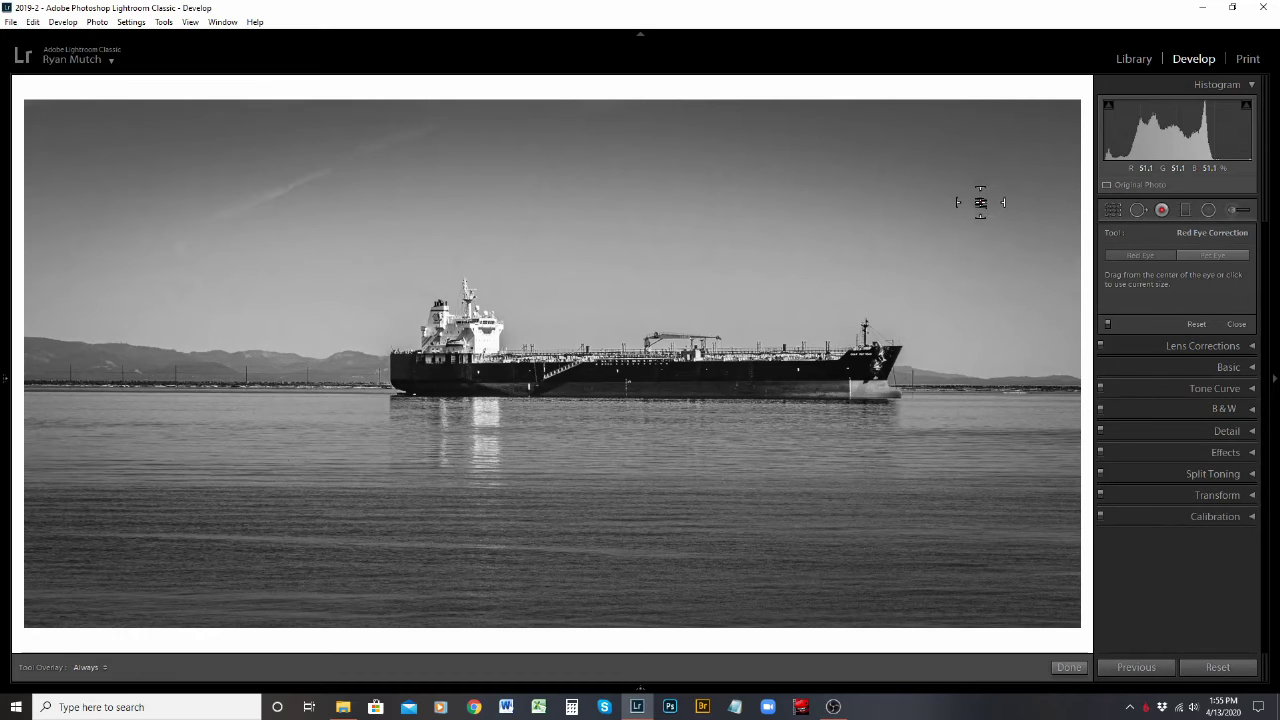
scroll(747, 211, up, 2)
scroll(747, 211, up, 2)
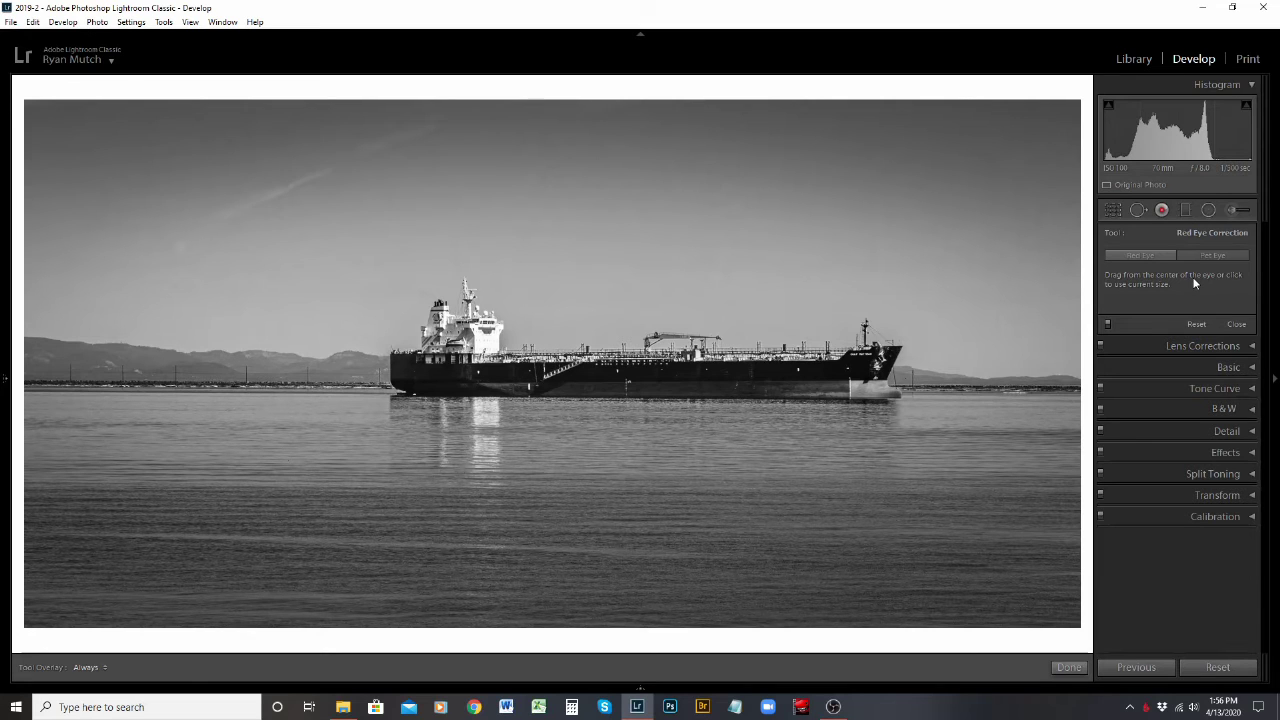
Inspect each existing graduated filter on the sky and water, and compare the photo with the filters off and on
key(m)
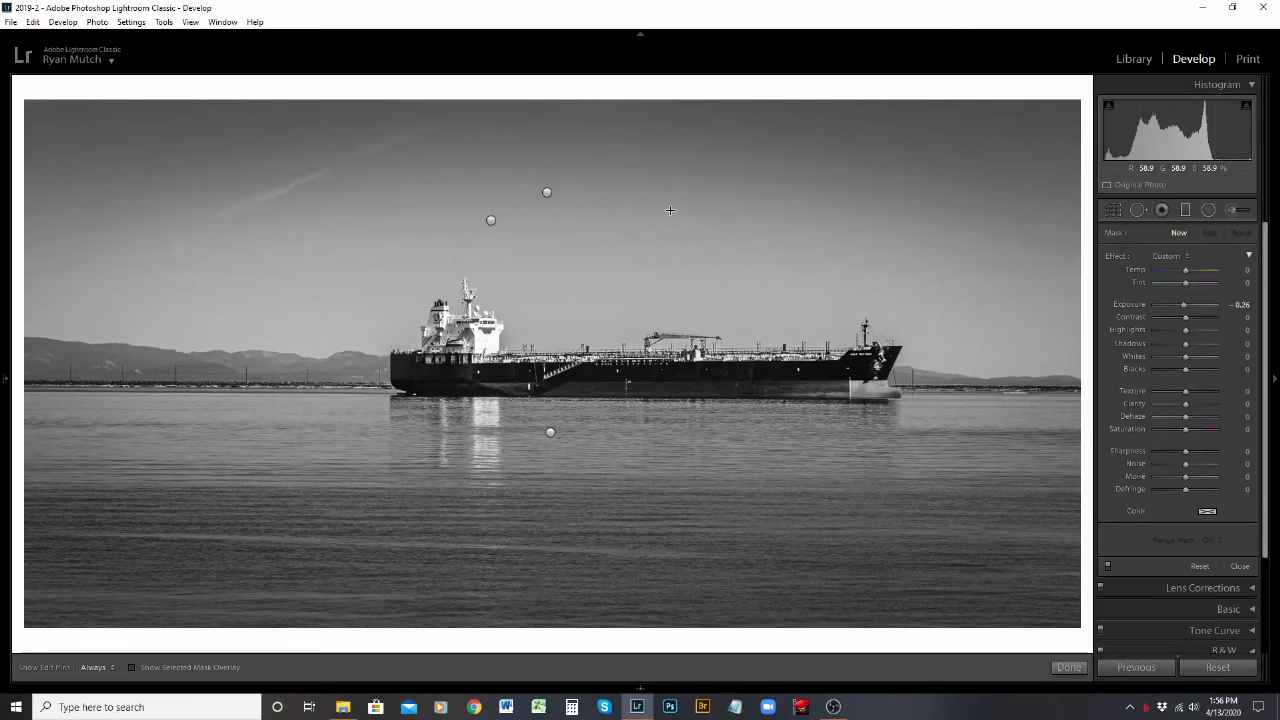
click(547, 193)
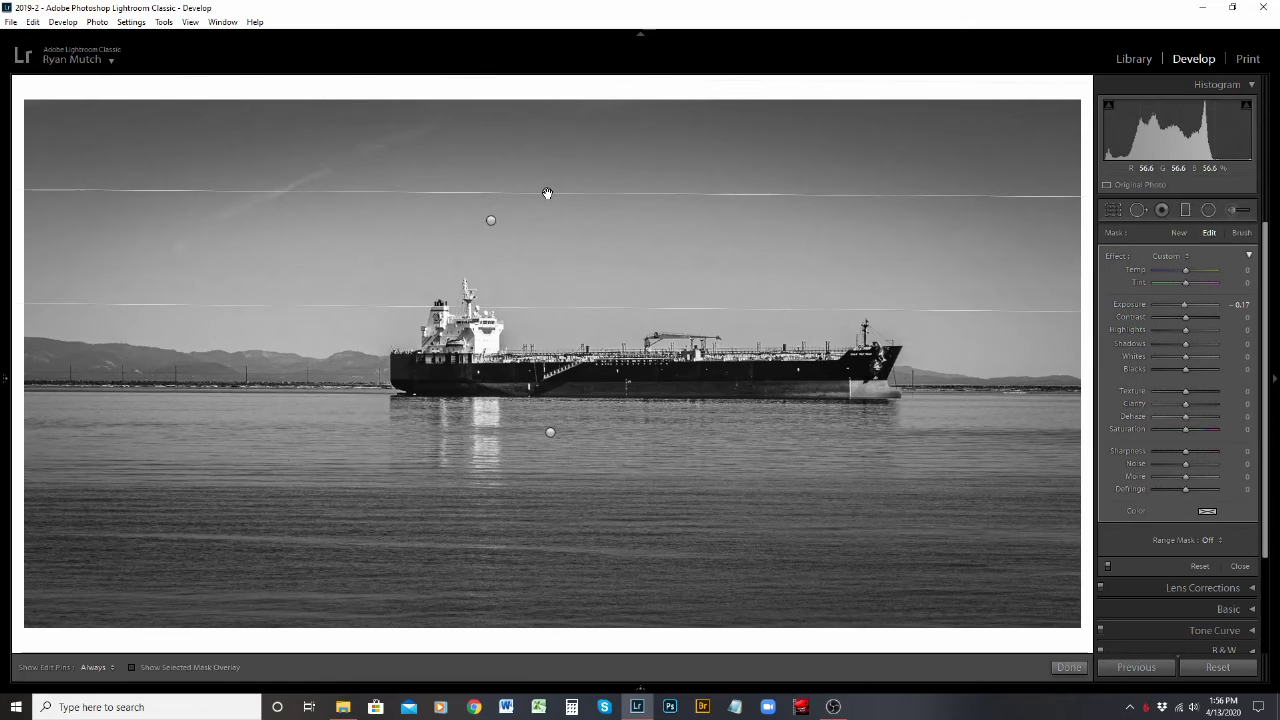
click(490, 221)
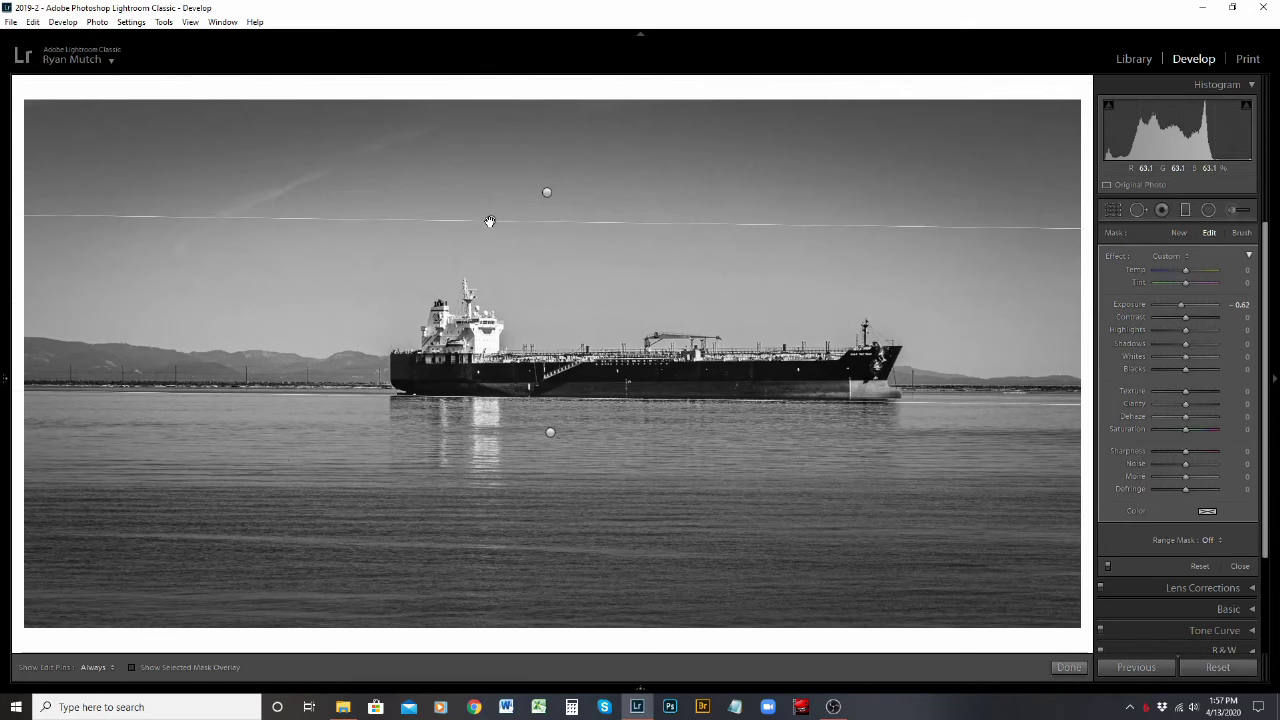
click(550, 433)
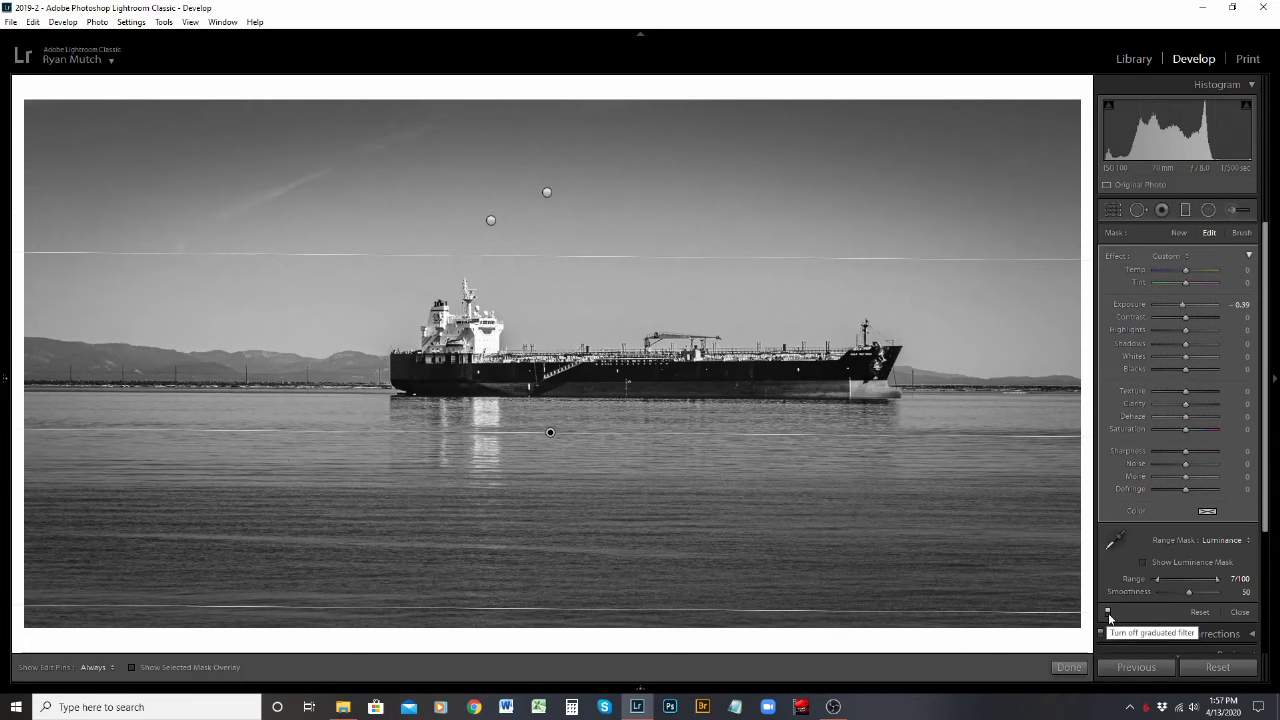
click(1108, 613)
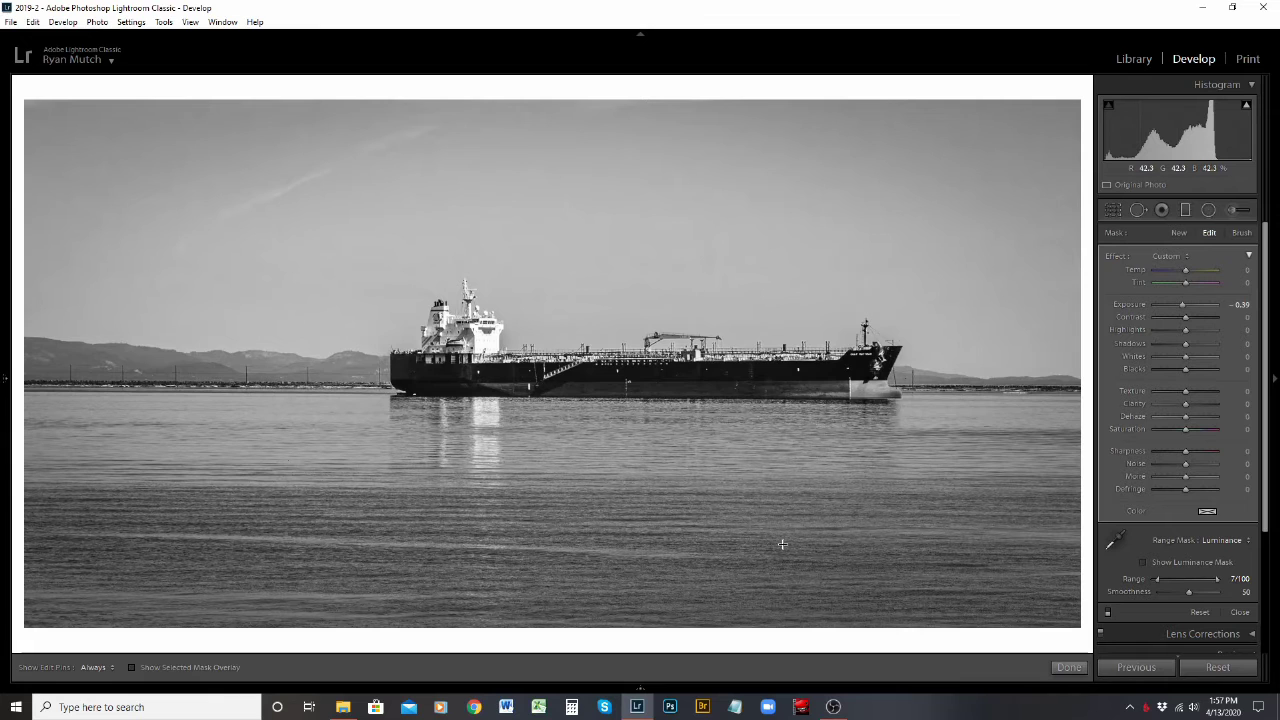
click(1108, 614)
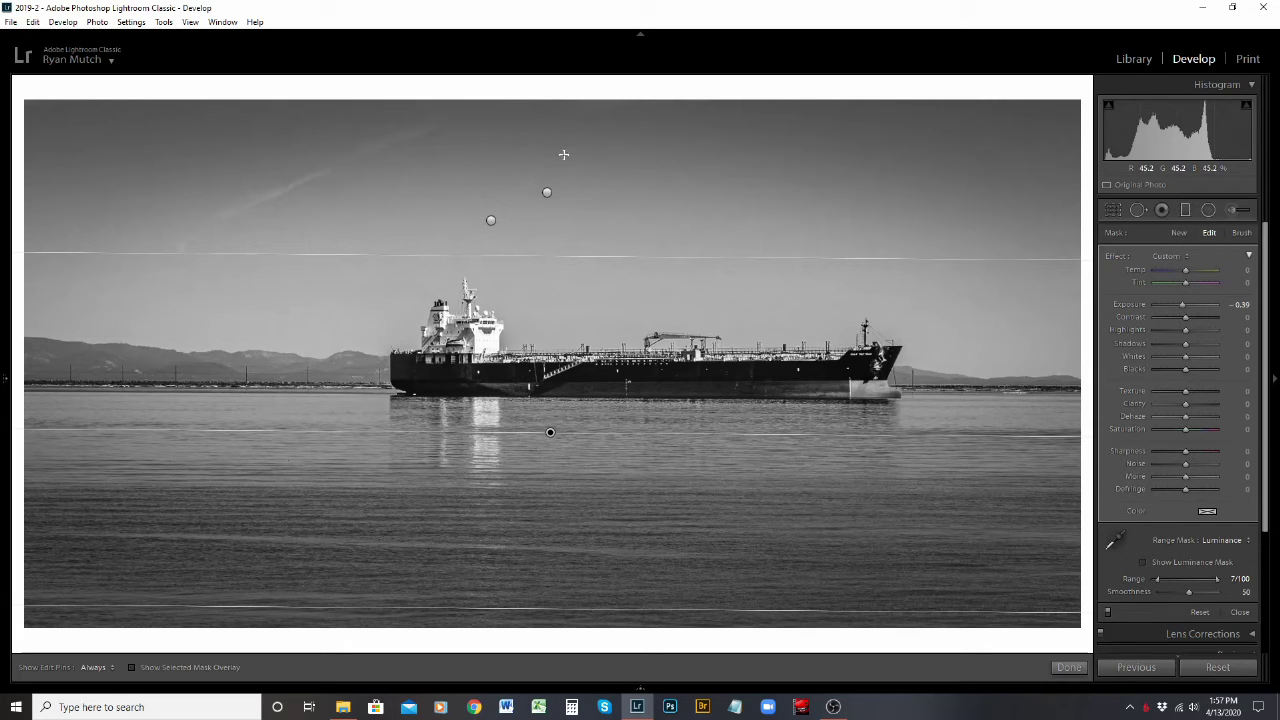
Delete the two graduated filters on the sky and the one on the water
right_click(546, 192)
click(580, 217)
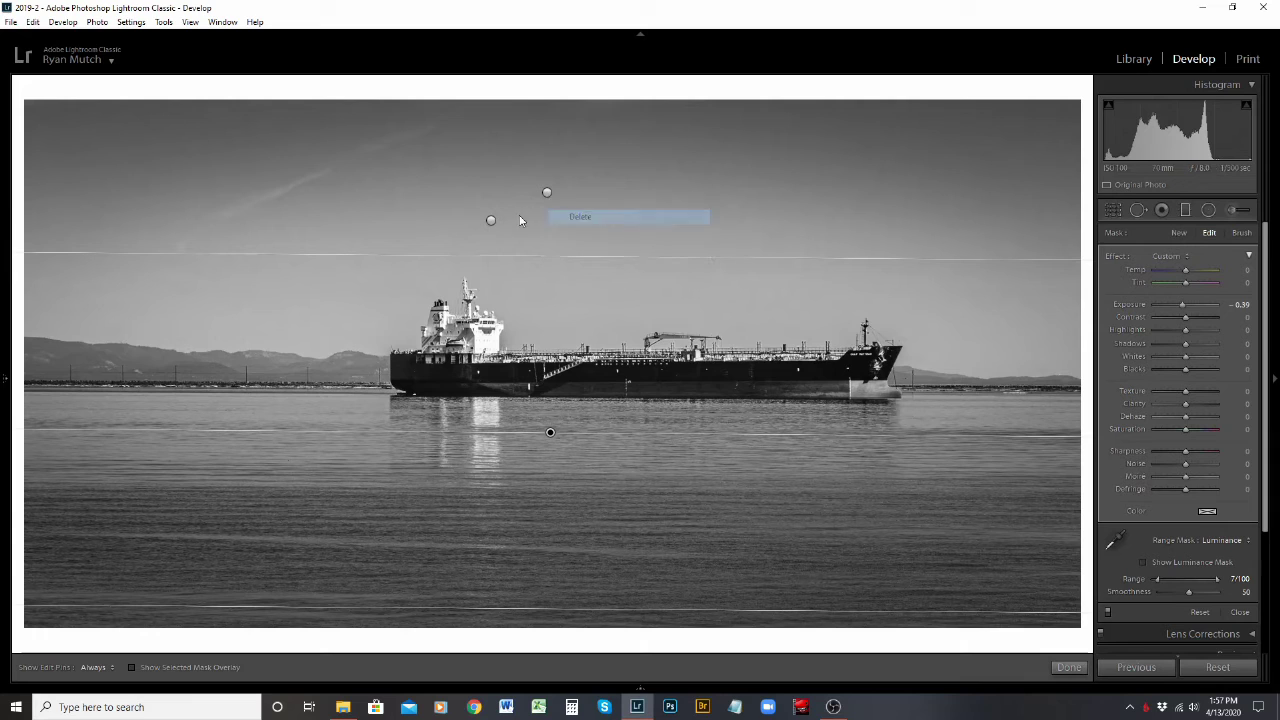
right_click(490, 220)
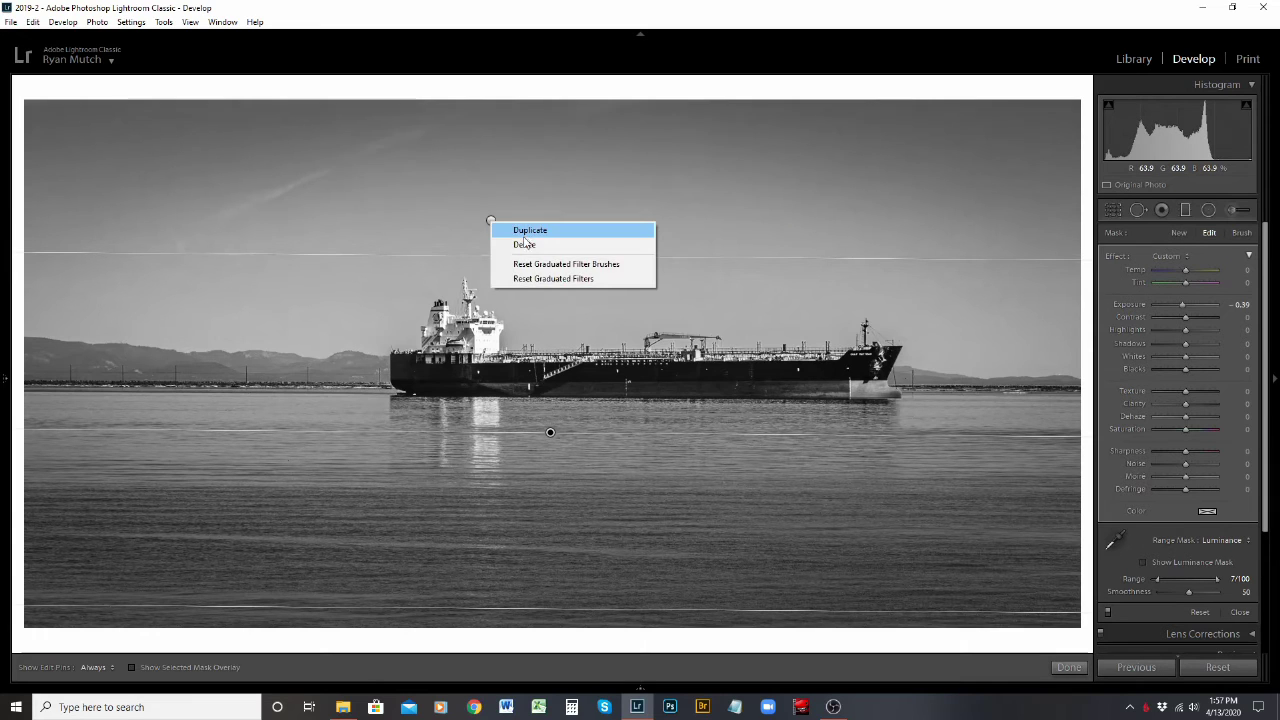
click(525, 244)
right_click(550, 432)
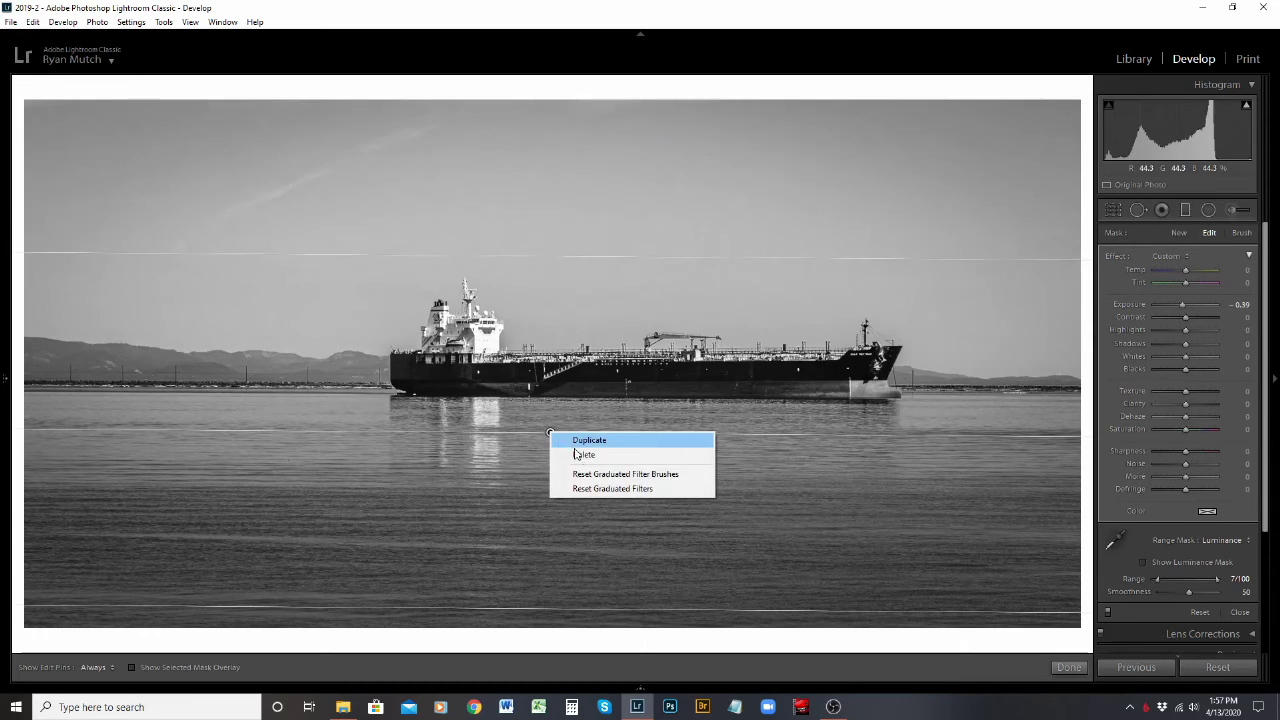
click(581, 455)
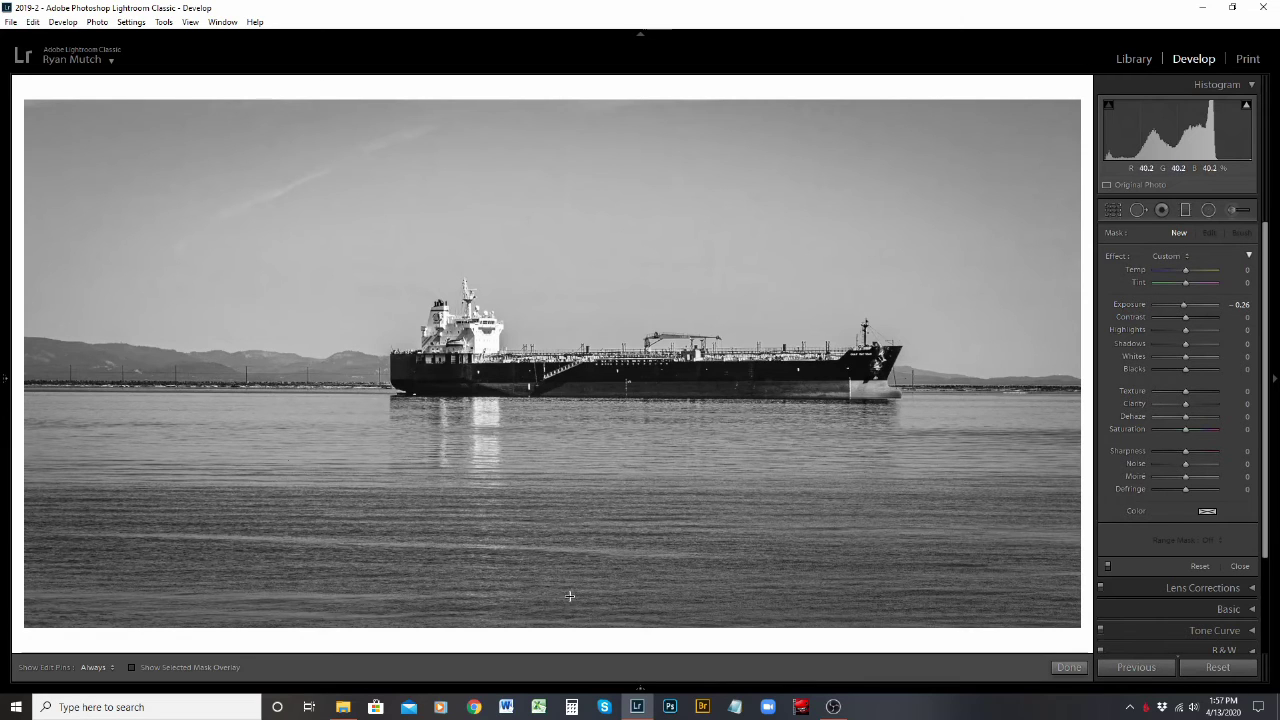
Draw a graduated filter from the lower water up to just above the ship's deck, and try moving it and shifting its boundary lines
drag(566, 576, 566, 325)
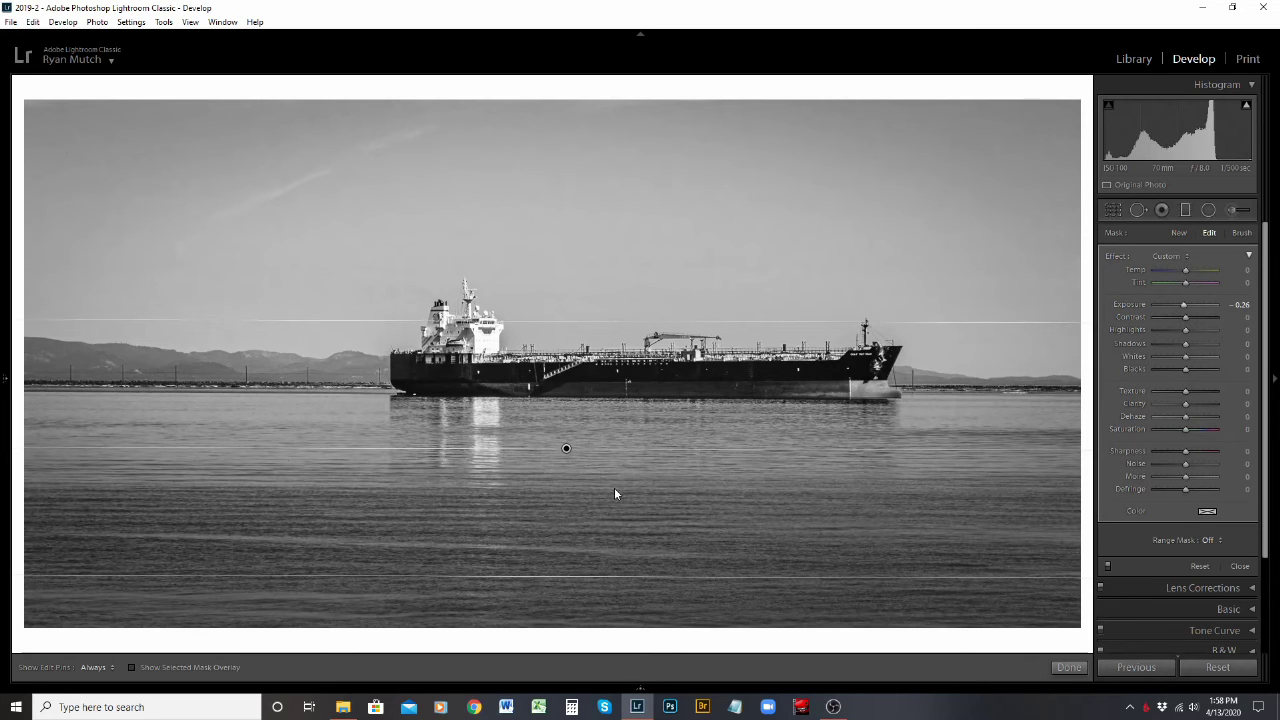
drag(563, 449, 452, 520)
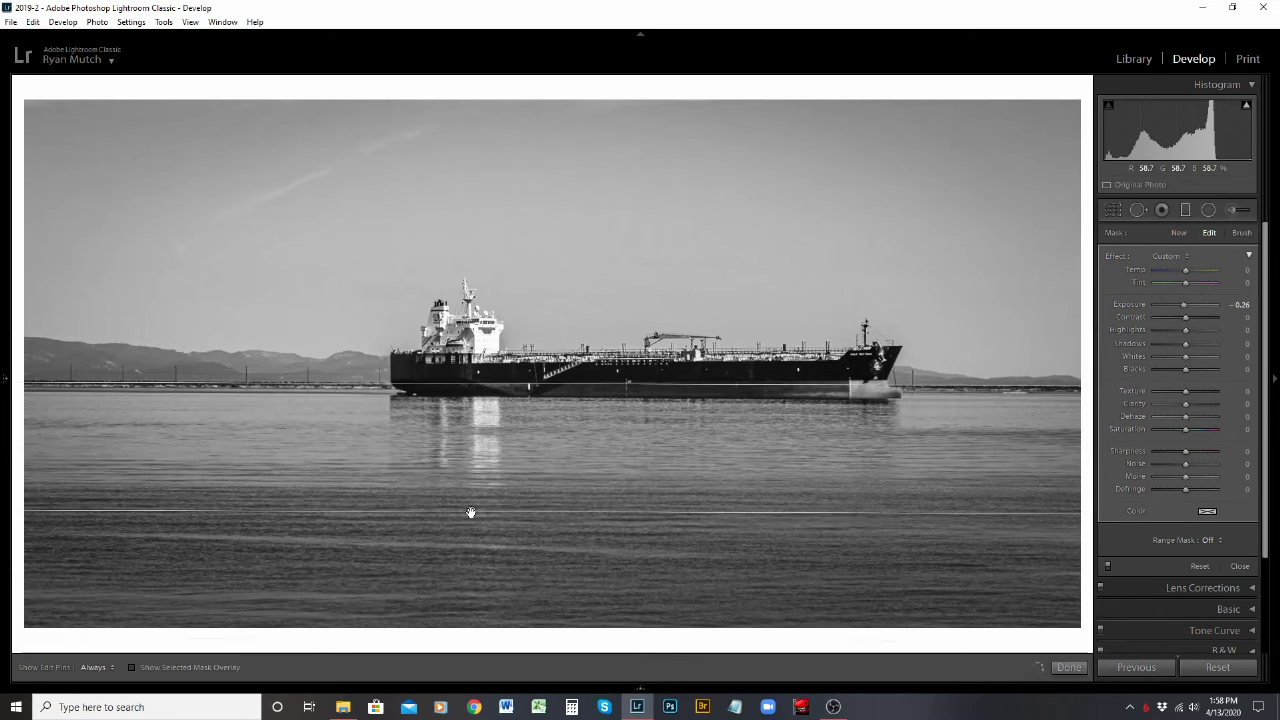
drag(640, 523, 736, 396)
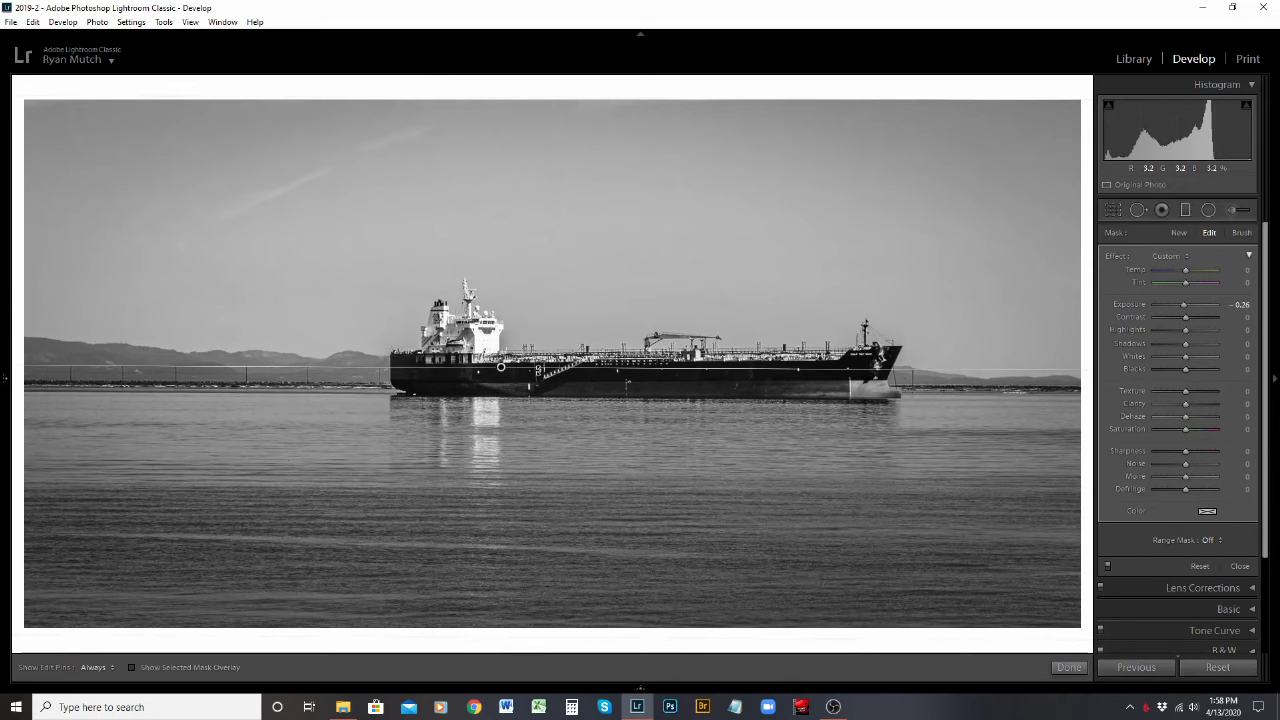
drag(501, 366, 516, 416)
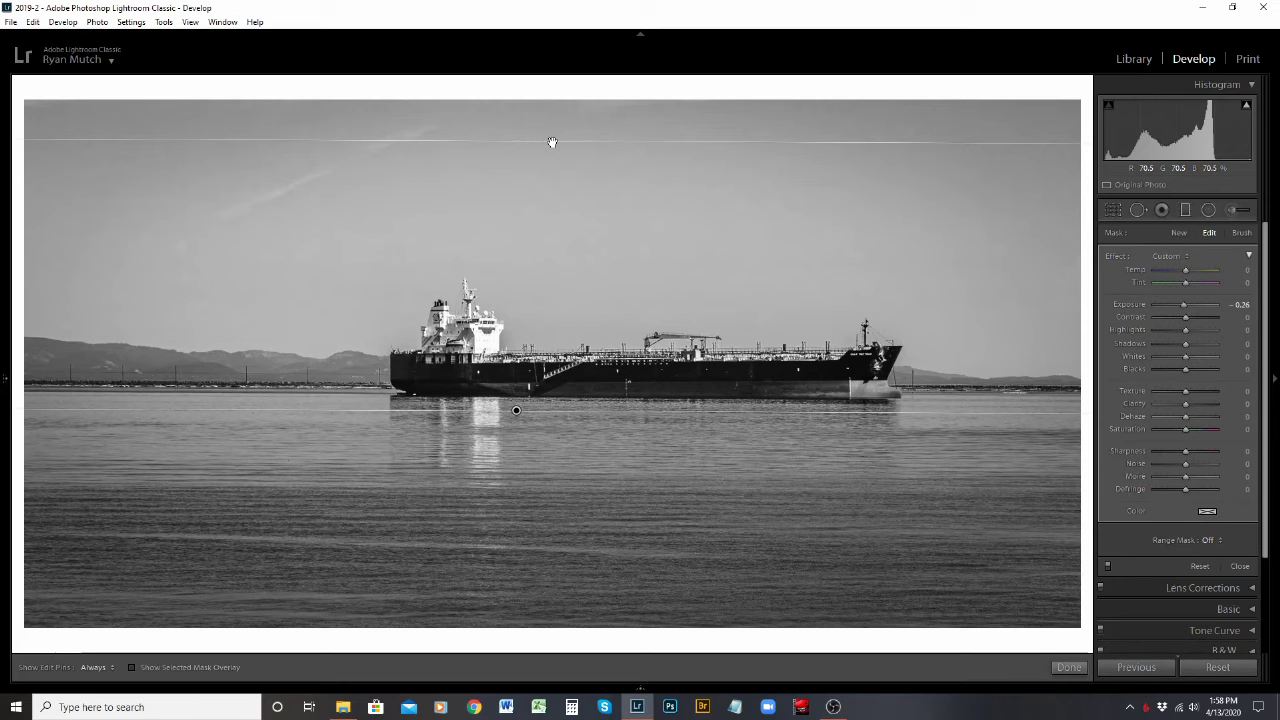
drag(552, 142, 523, 421)
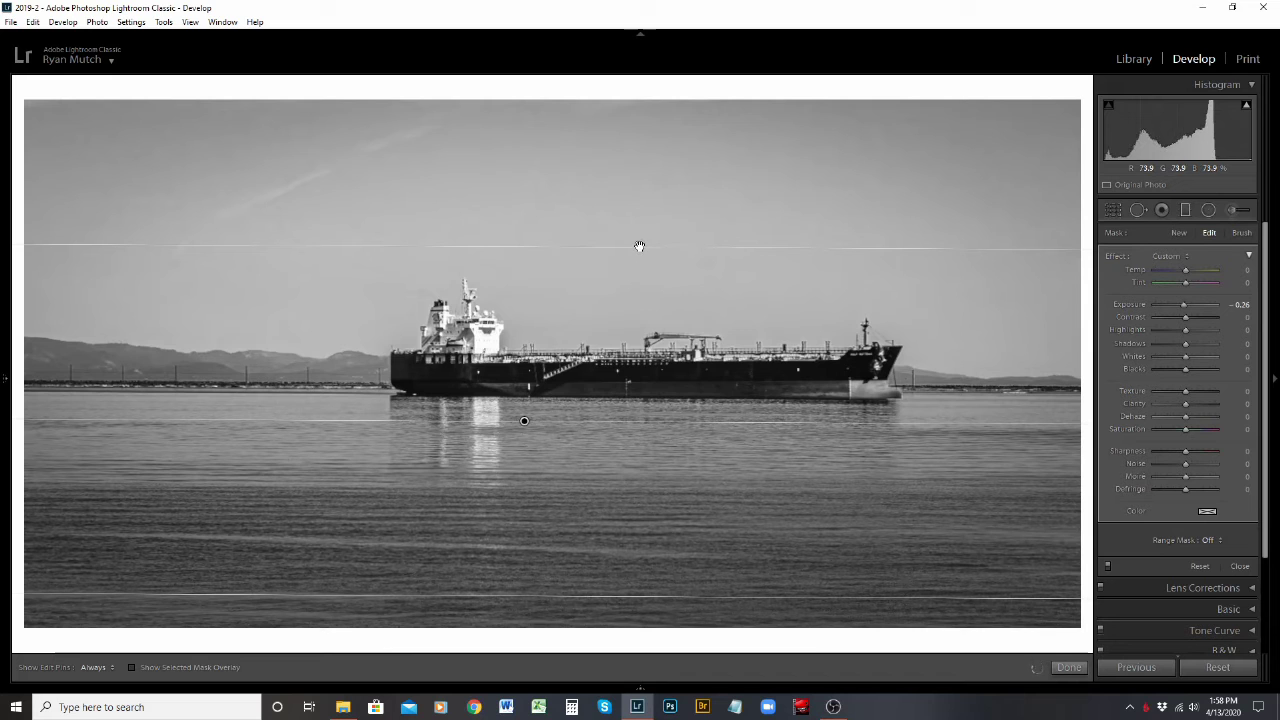
drag(640, 249, 661, 89)
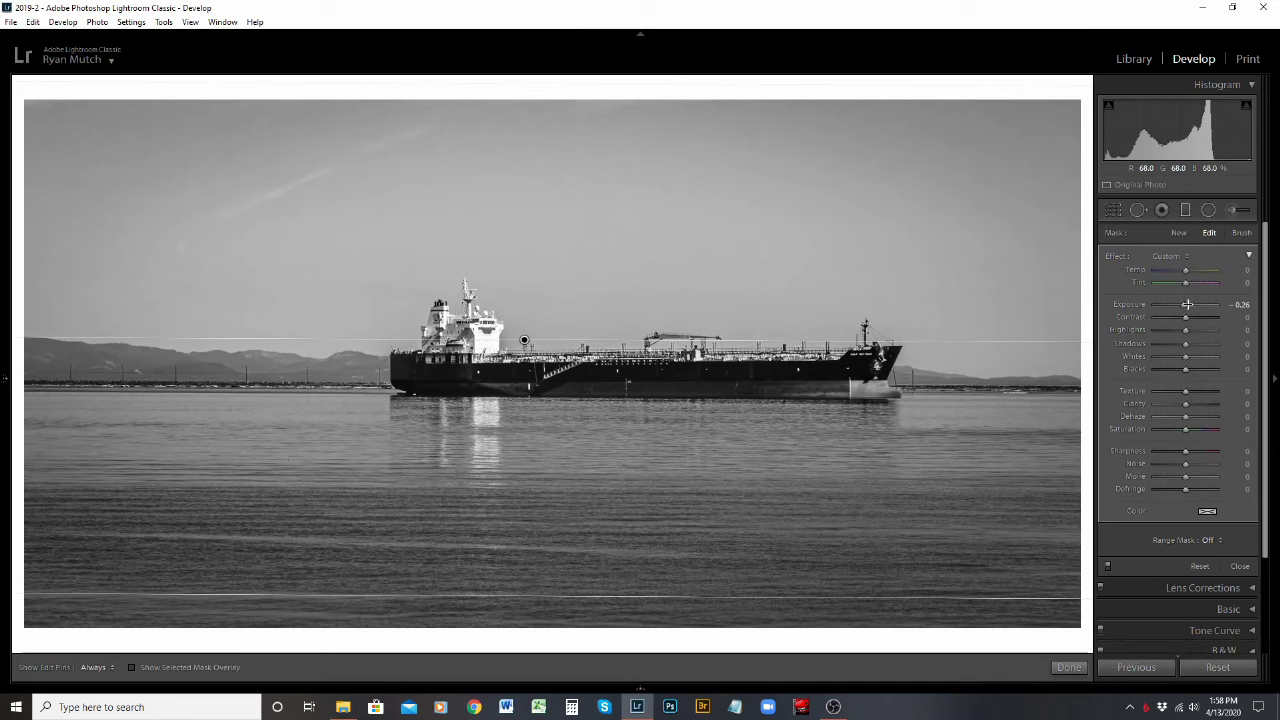
Set the graduated filter's exposure to -0.70, center it on the water below the ship, and tighten its gradient
drag(1184, 304, 1178, 303)
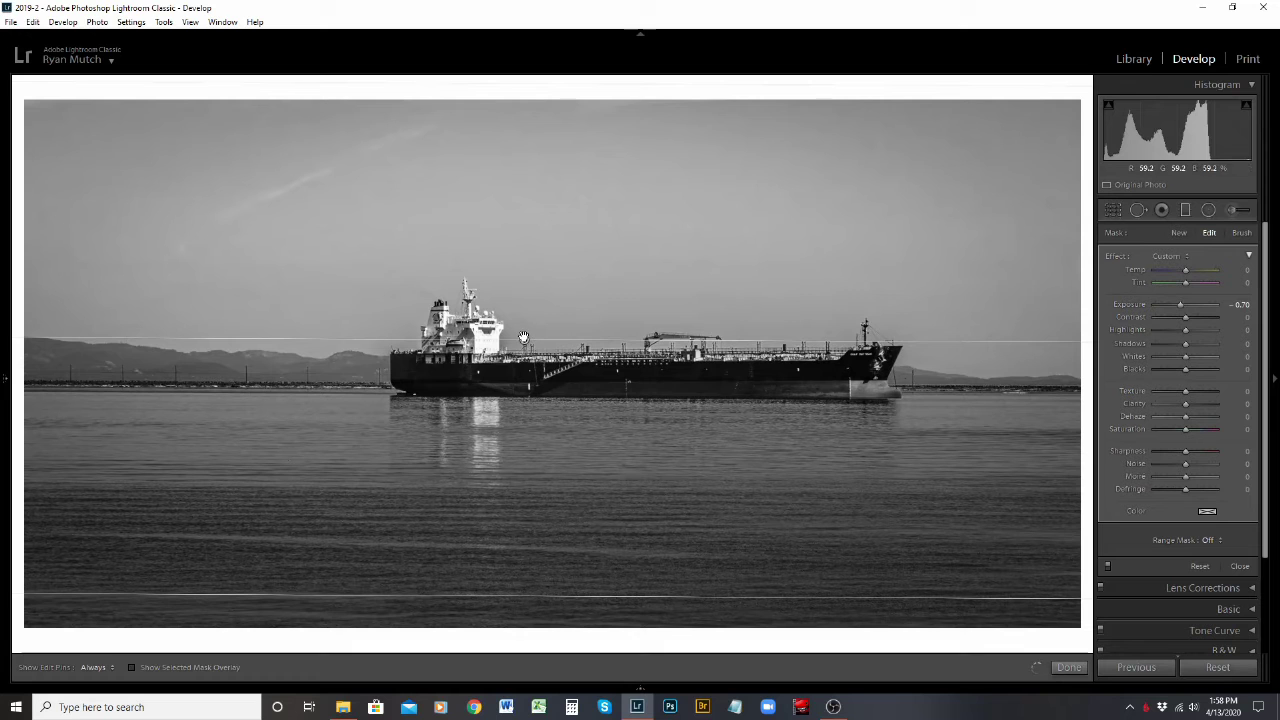
drag(524, 341, 503, 461)
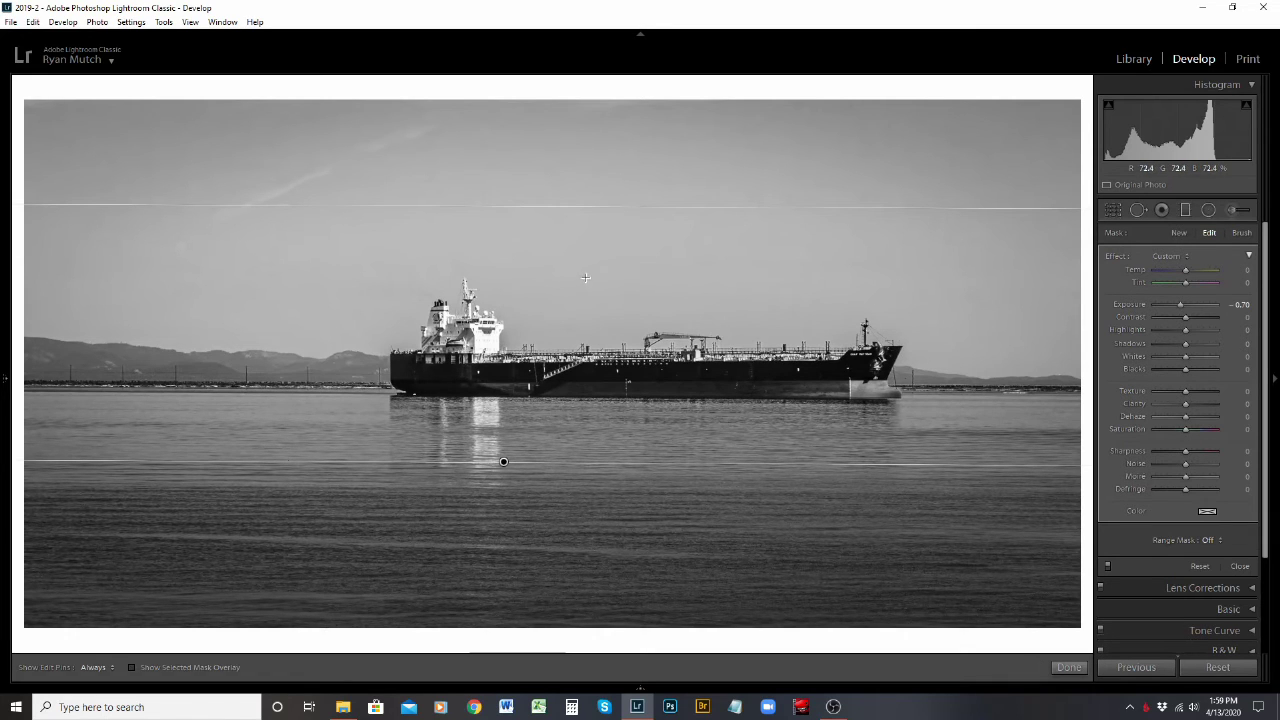
drag(600, 206, 597, 232)
drag(503, 471, 534, 467)
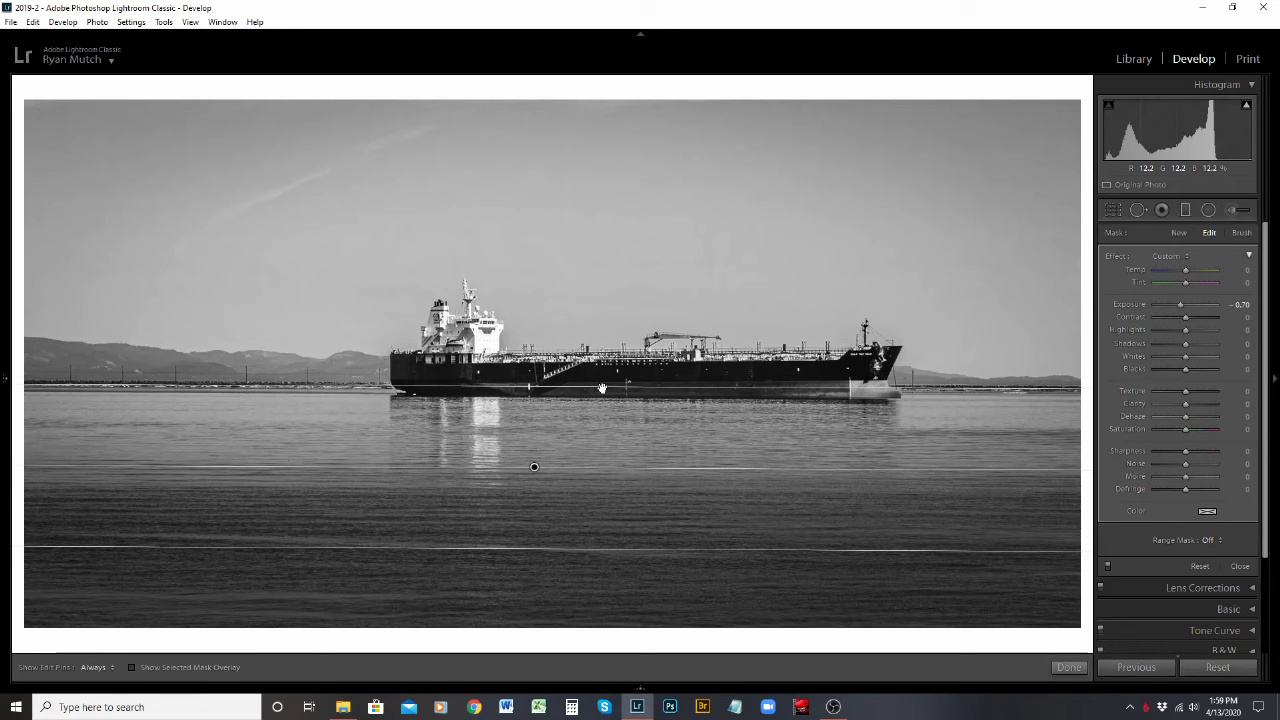
Reposition the graduated filter on the water closer to the ship, widening its gradient and tilting it slightly clockwise
drag(602, 388, 600, 402)
drag(538, 475, 545, 413)
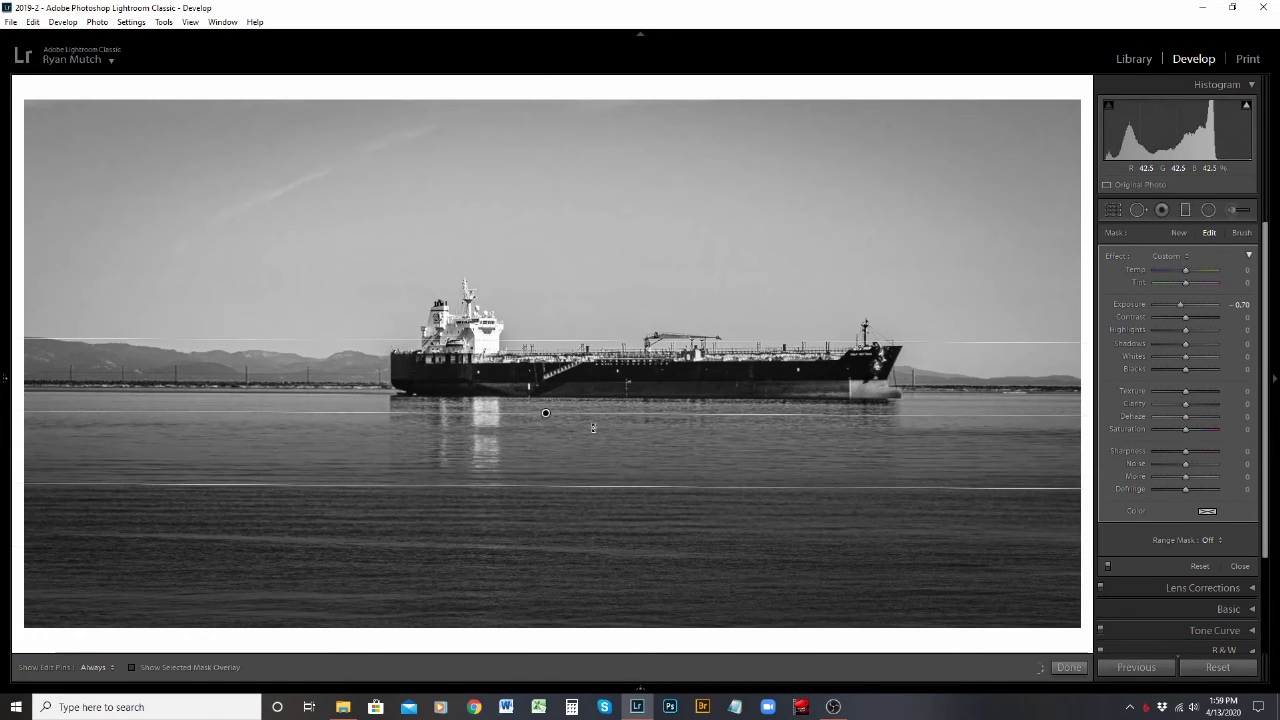
drag(546, 486, 537, 553)
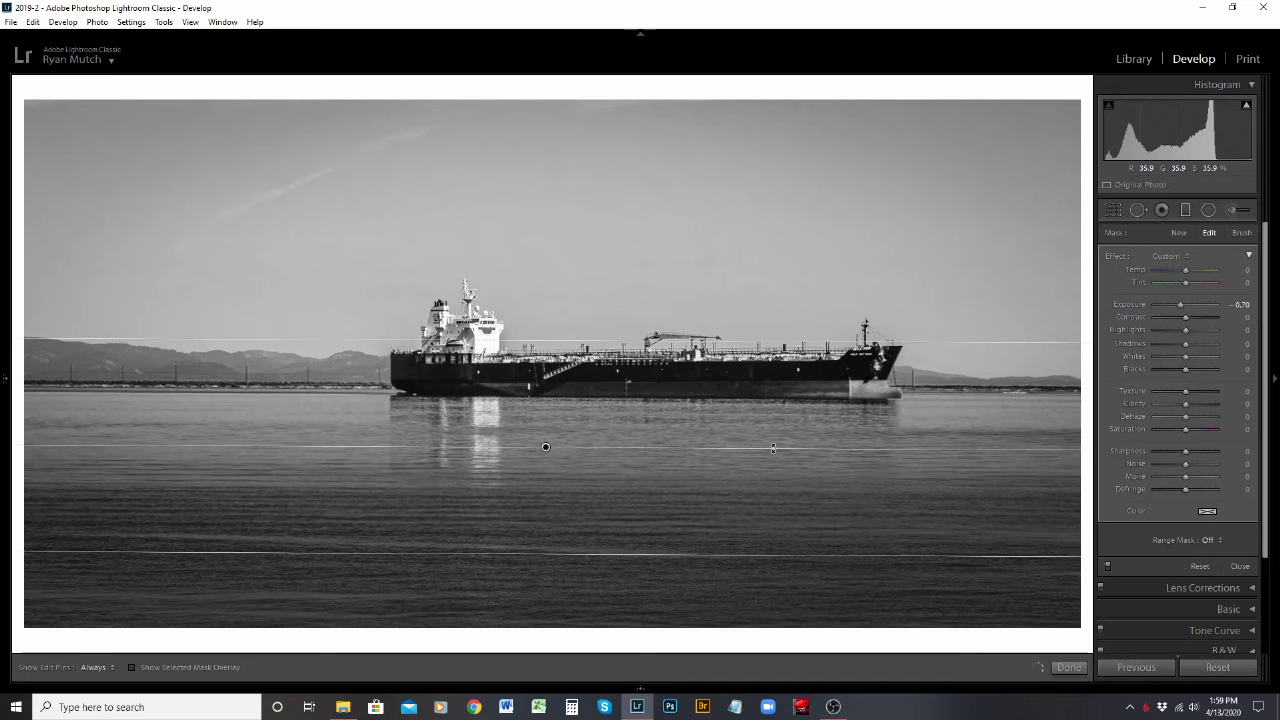
drag(773, 450, 773, 452)
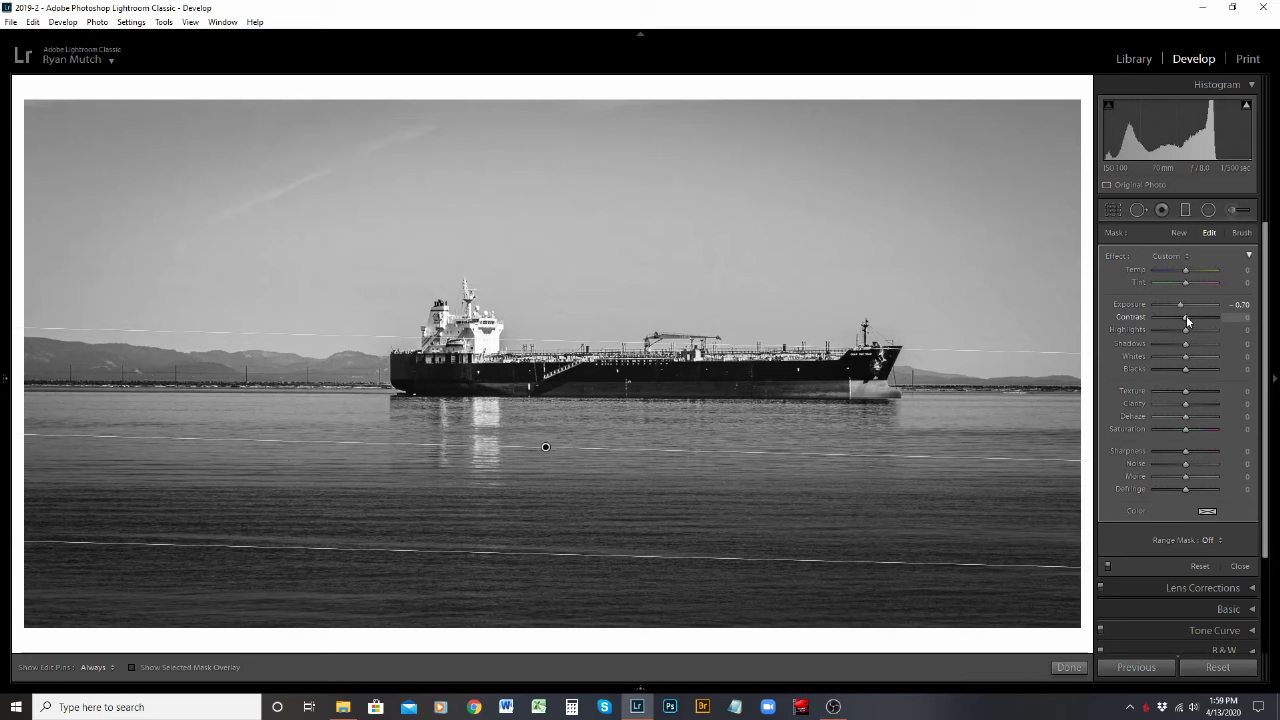
Try contrast 37, shadows 80 and blacks -37 on the graduated filter, and reset all three
drag(1186, 315, 1197, 315)
drag(1184, 347, 1209, 347)
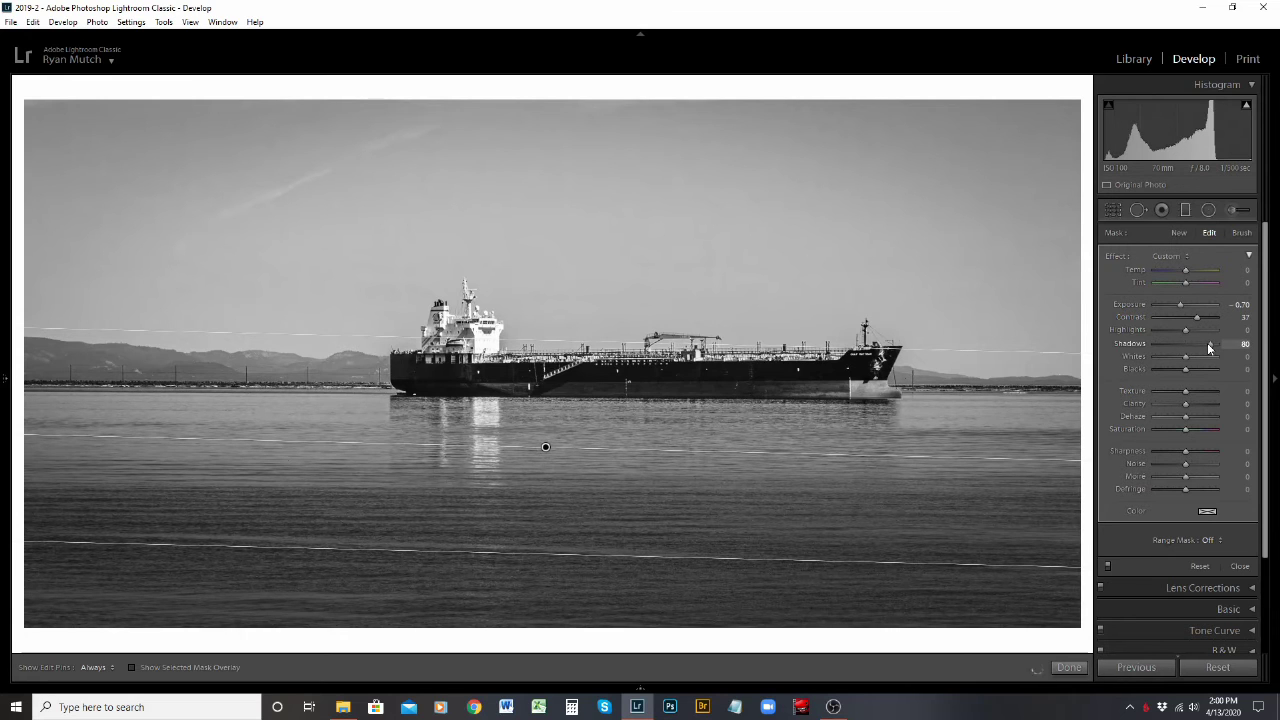
drag(1185, 369, 1177, 369)
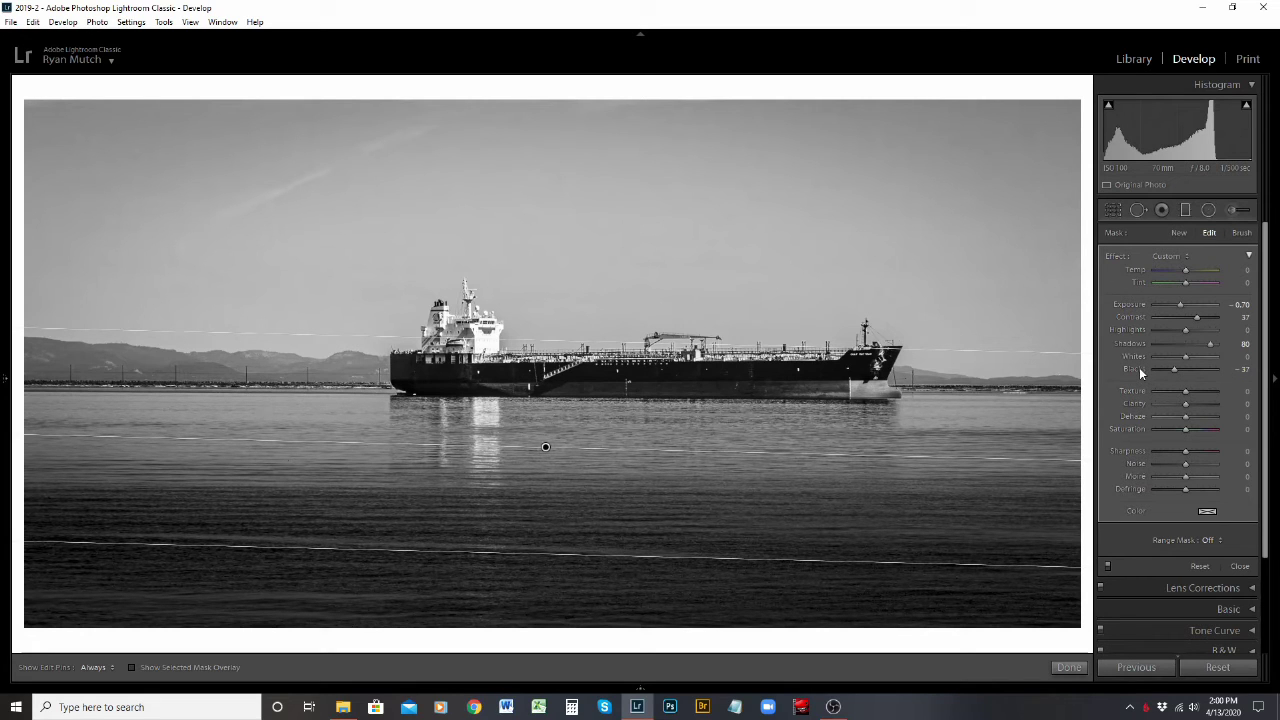
double_click(1139, 370)
double_click(1133, 344)
double_click(1145, 317)
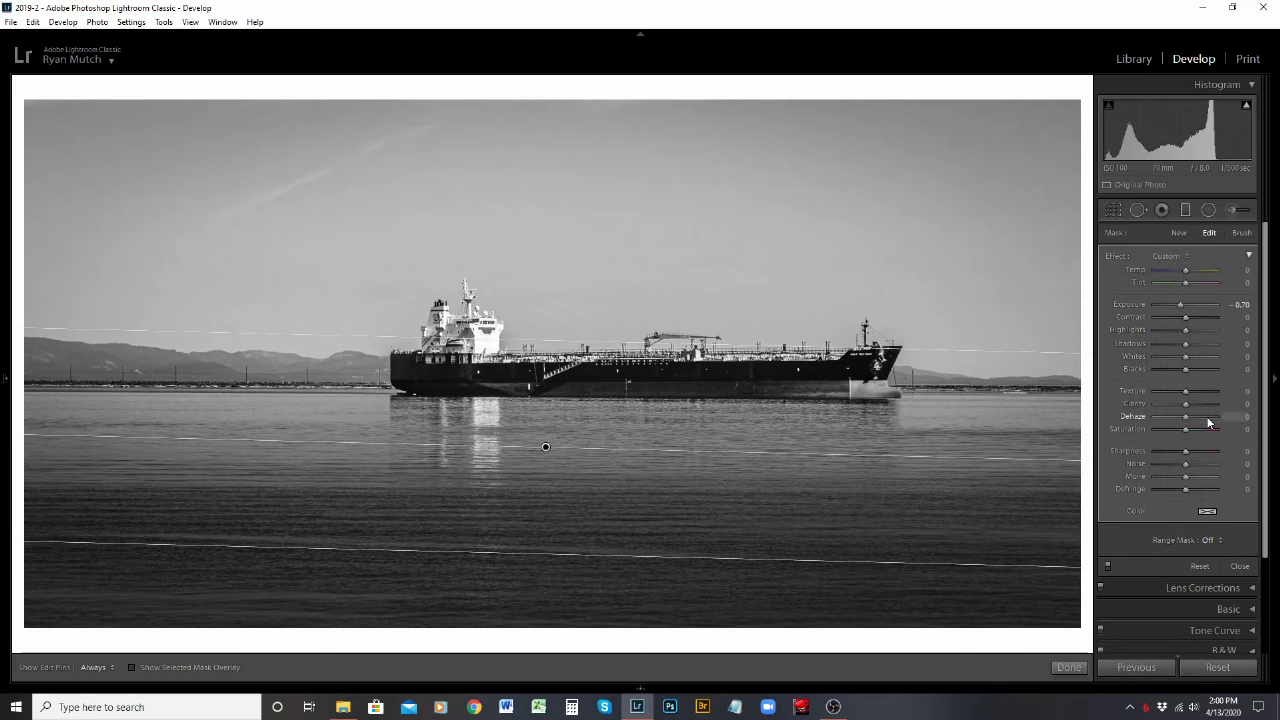
Set the filter's texture to 30 and clarity to 7, and move it slightly up the water toward the ship
drag(1187, 391, 1188, 404)
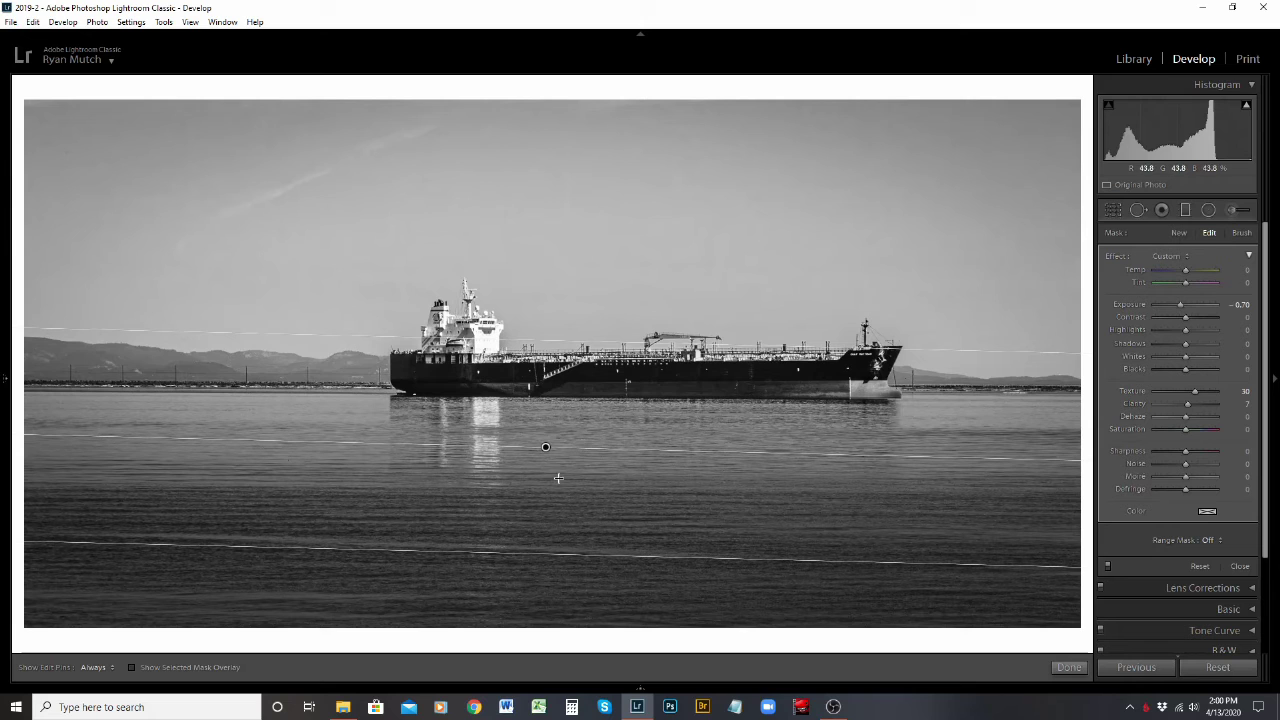
drag(546, 447, 546, 427)
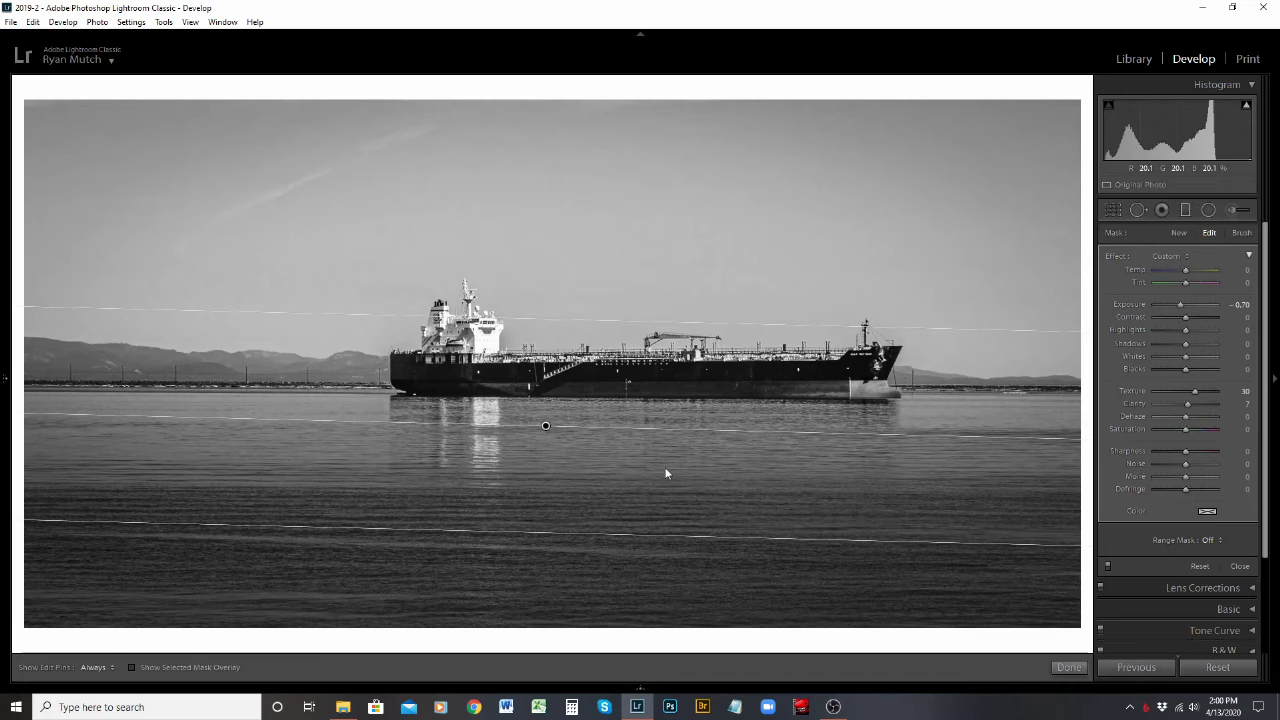
drag(546, 425, 546, 427)
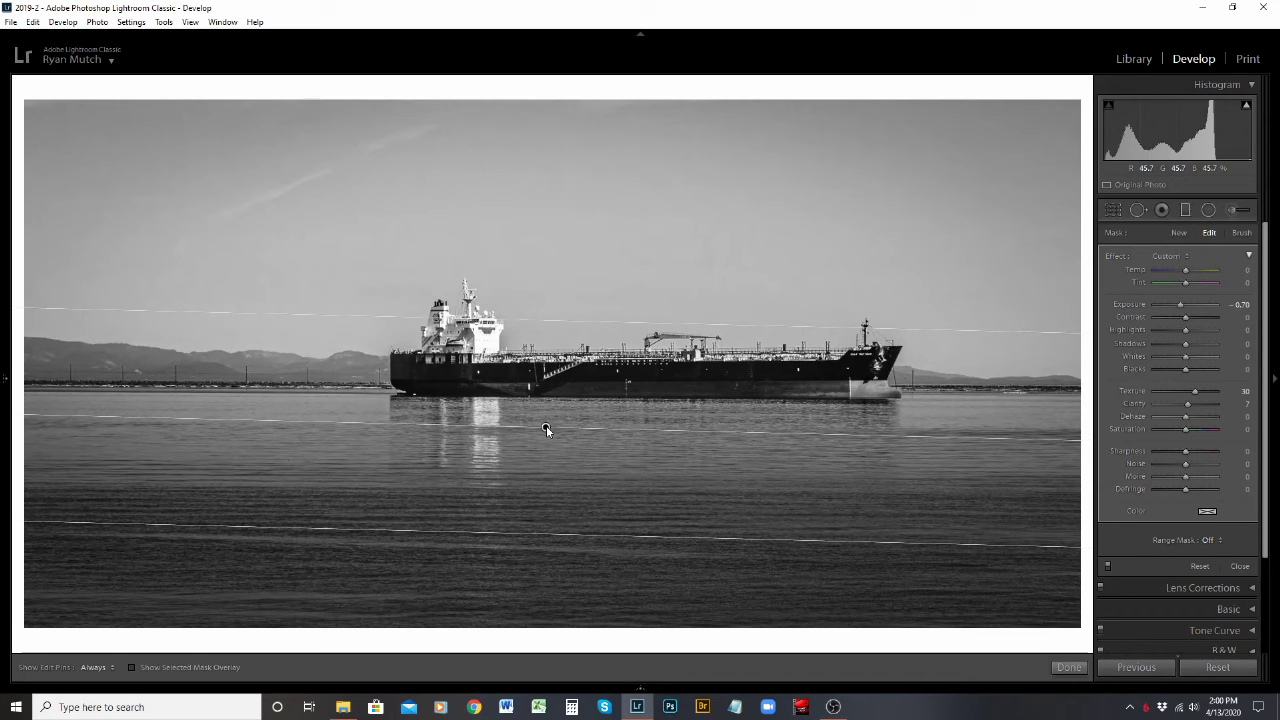
Apply a Luminance range mask to the filter, display the mask, and move the filter up to just below the ship's hull
click(1210, 541)
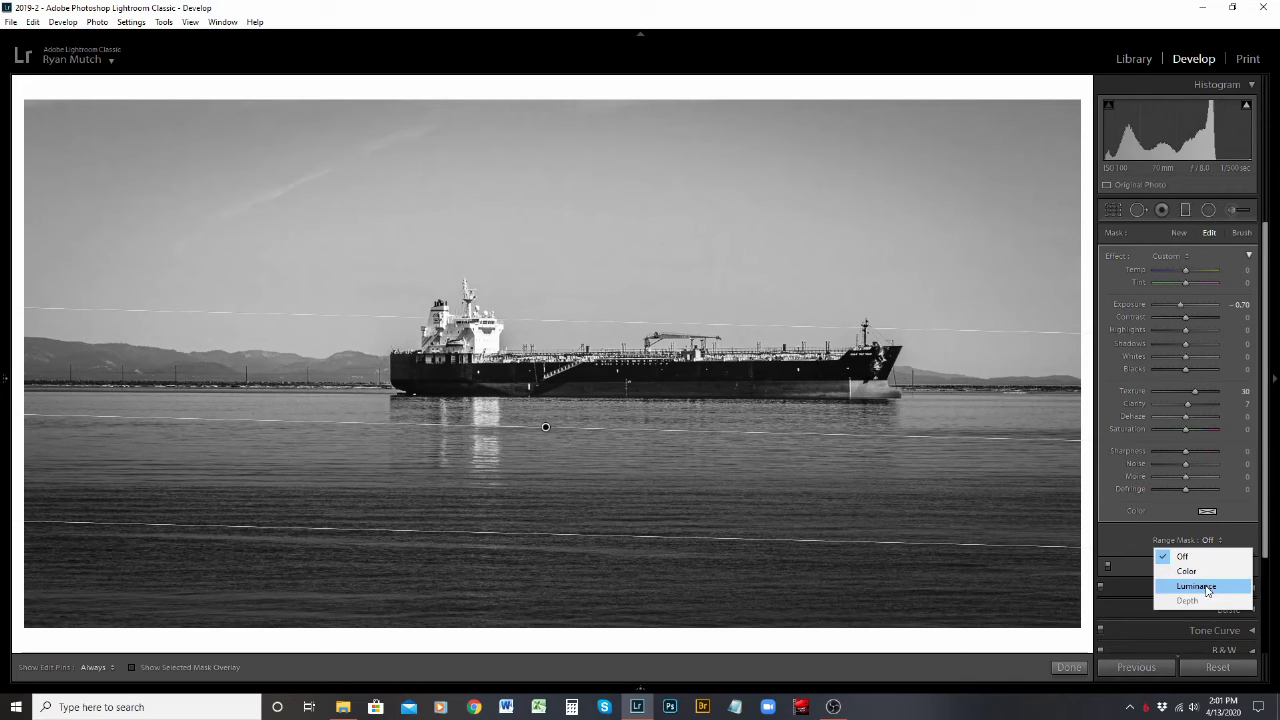
click(1207, 586)
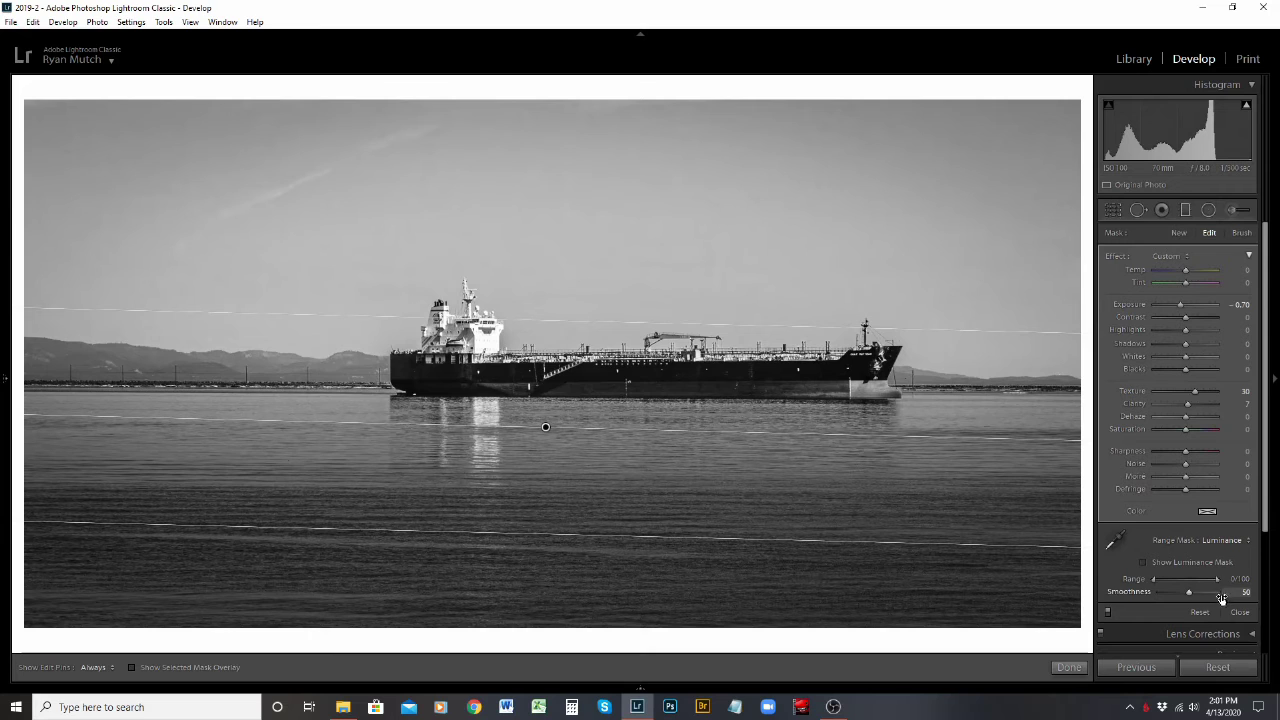
click(1145, 563)
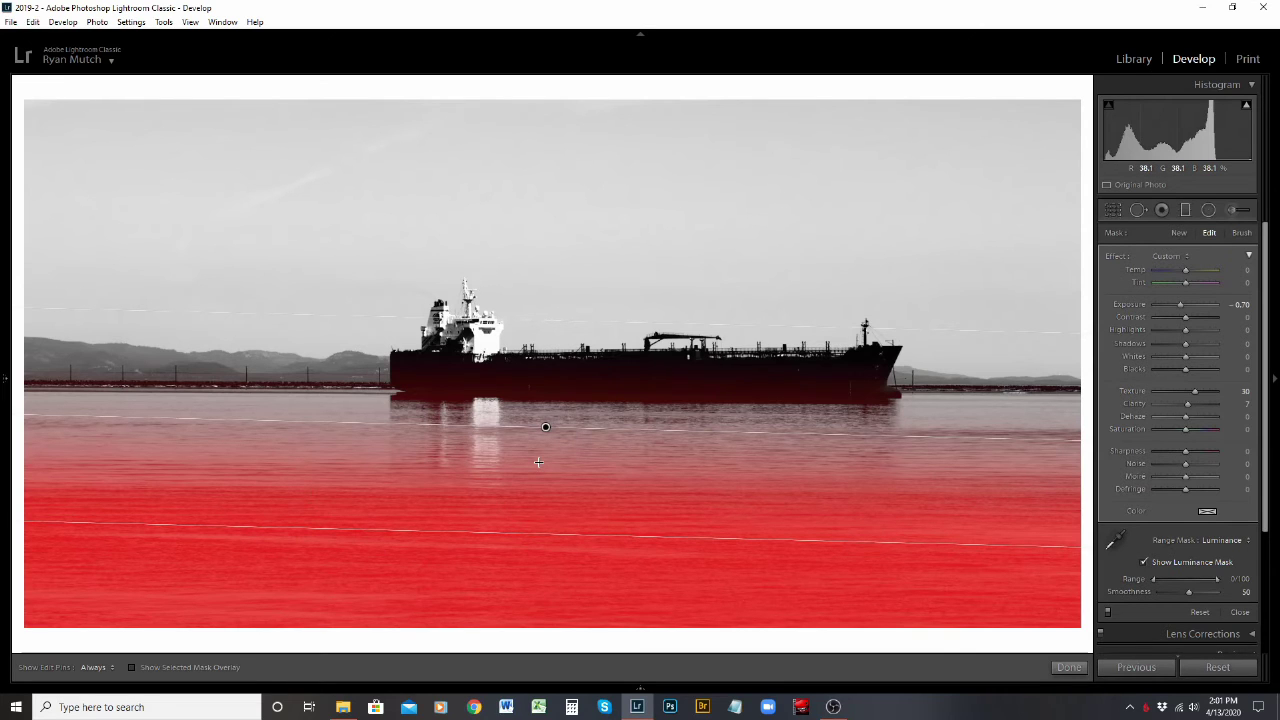
drag(546, 423, 546, 406)
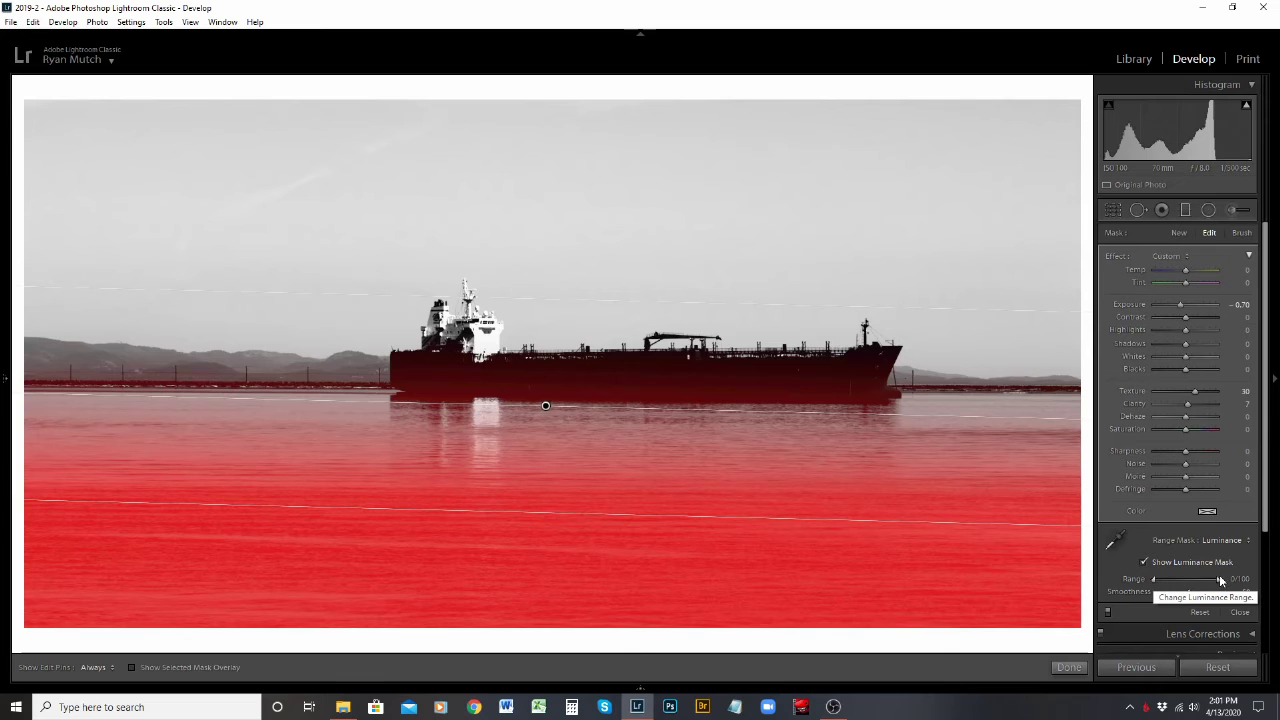
Narrow the luminance range to 4/65 and hide the luminance mask
drag(1219, 580, 1195, 584)
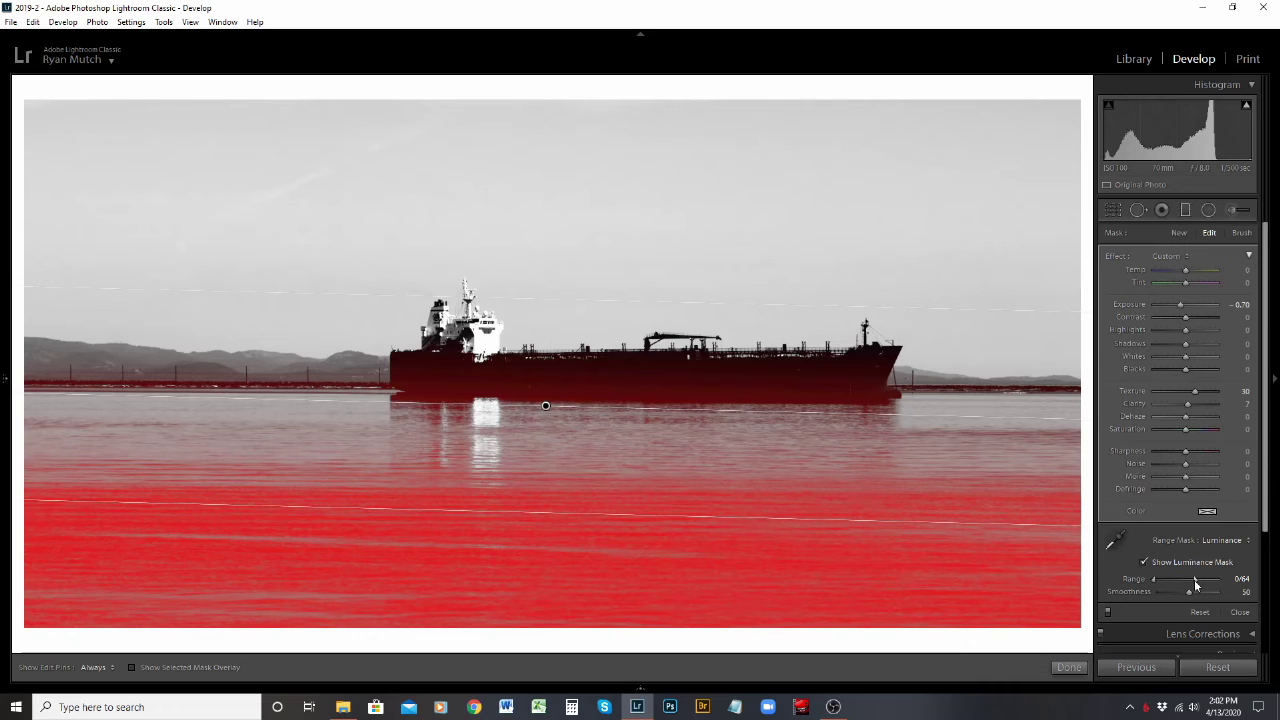
drag(1195, 584, 1159, 582)
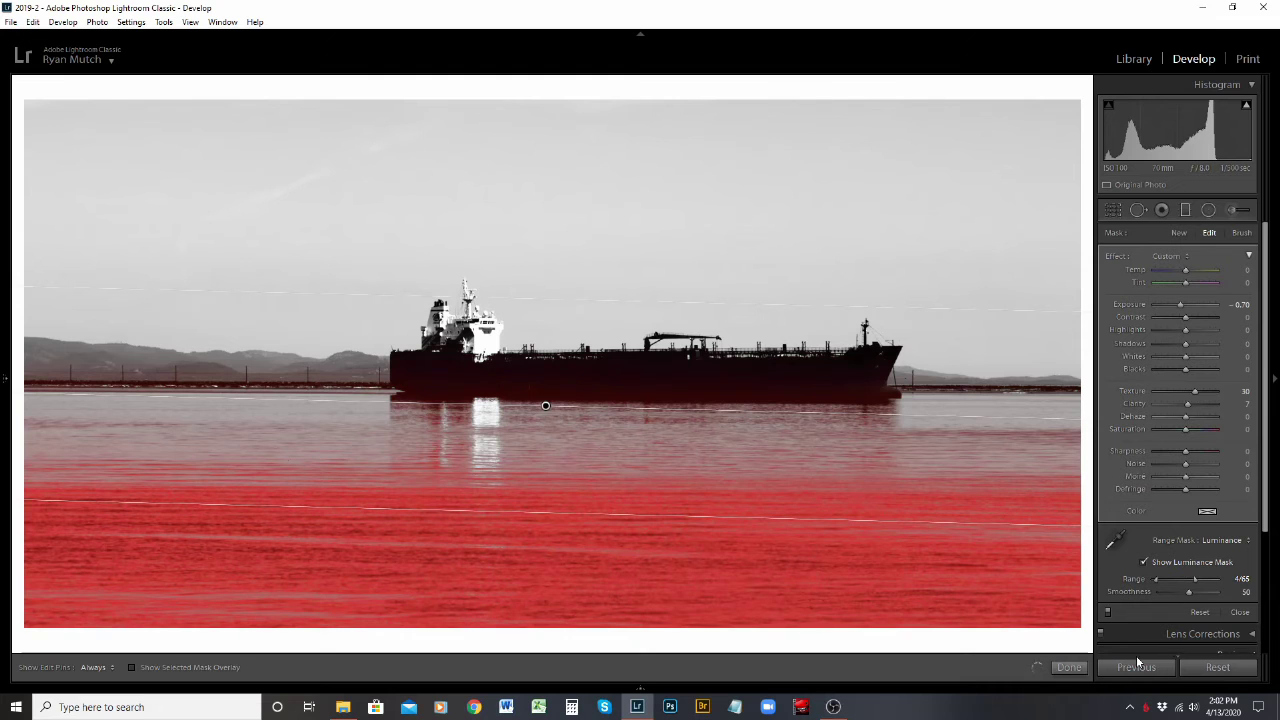
click(1144, 563)
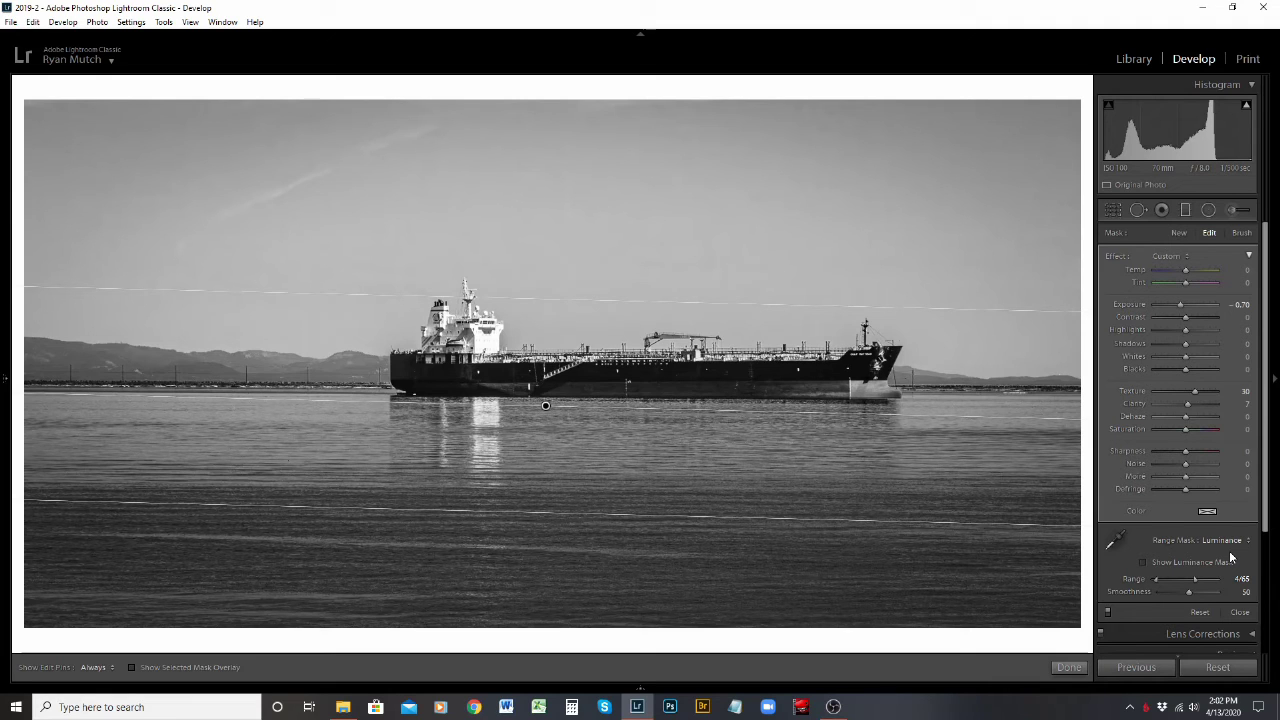
Show the filter's mask overlay and erase the mask from the hills and the ship's hull using a size 8 eraser brush at flow 60
click(1243, 234)
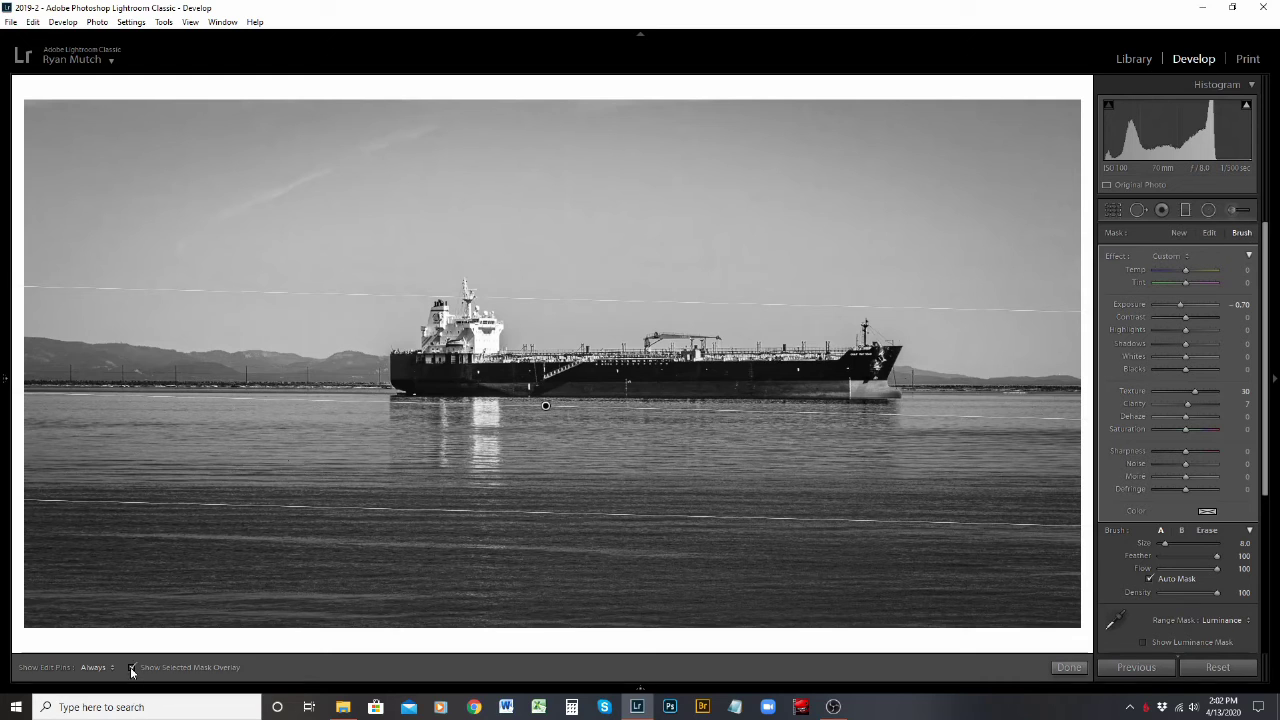
key(o)
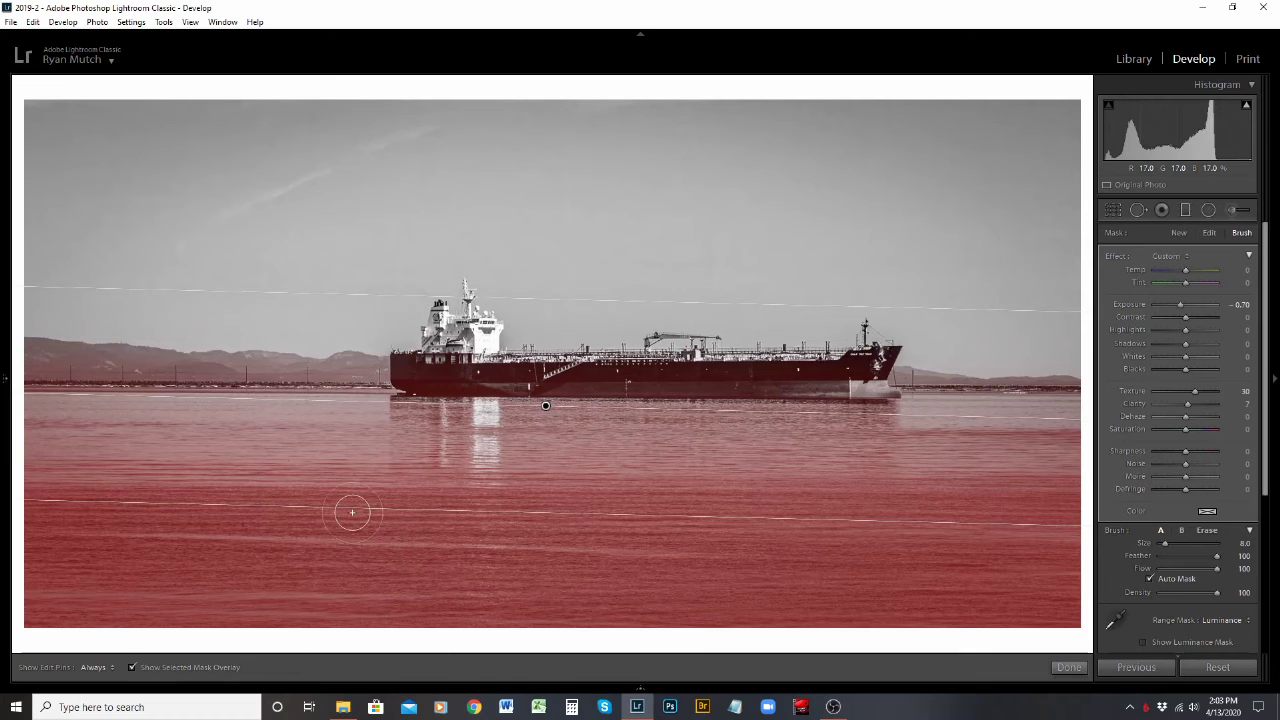
key(alt)
scroll(309, 399, down, 5)
scroll(355, 414, down, 2)
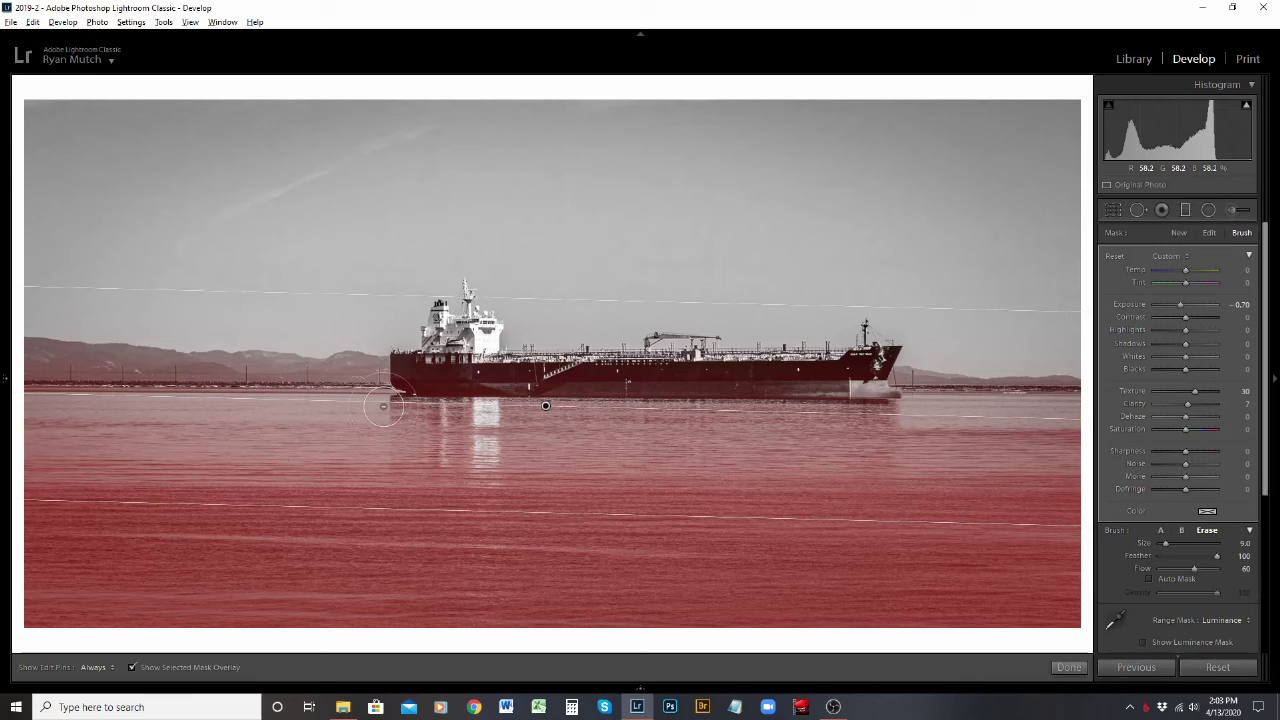
key(h)
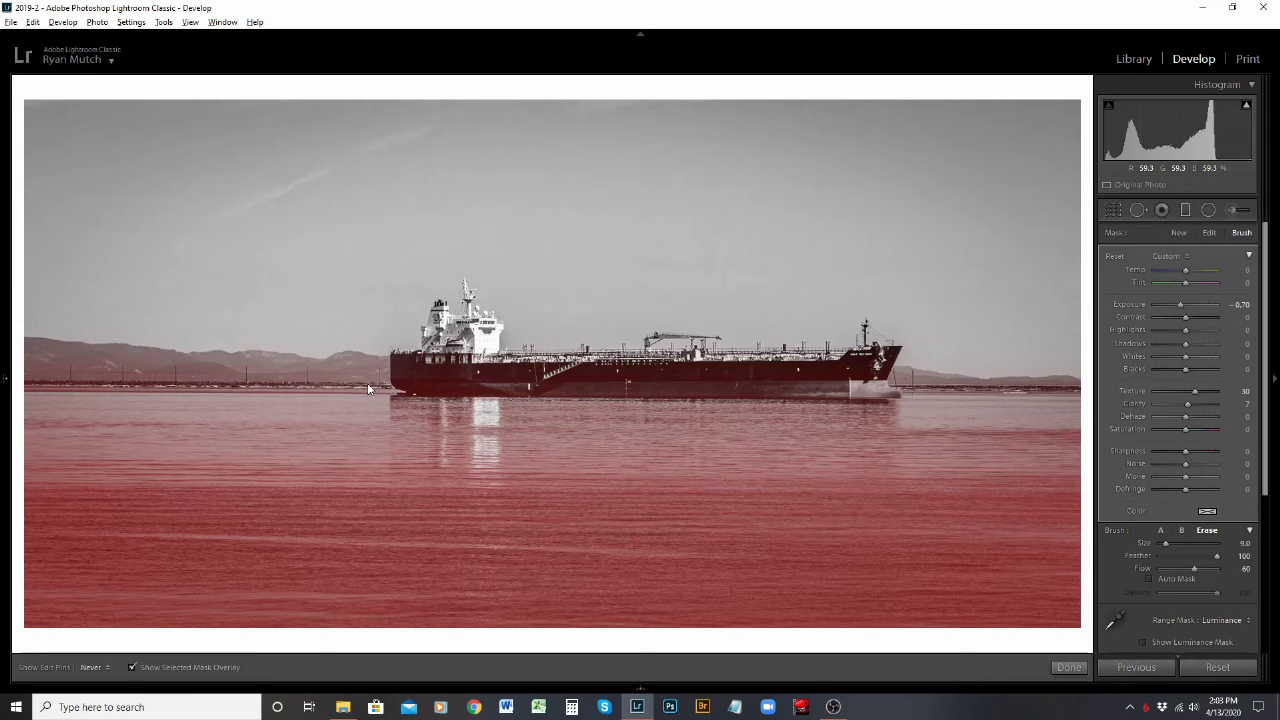
key(h)
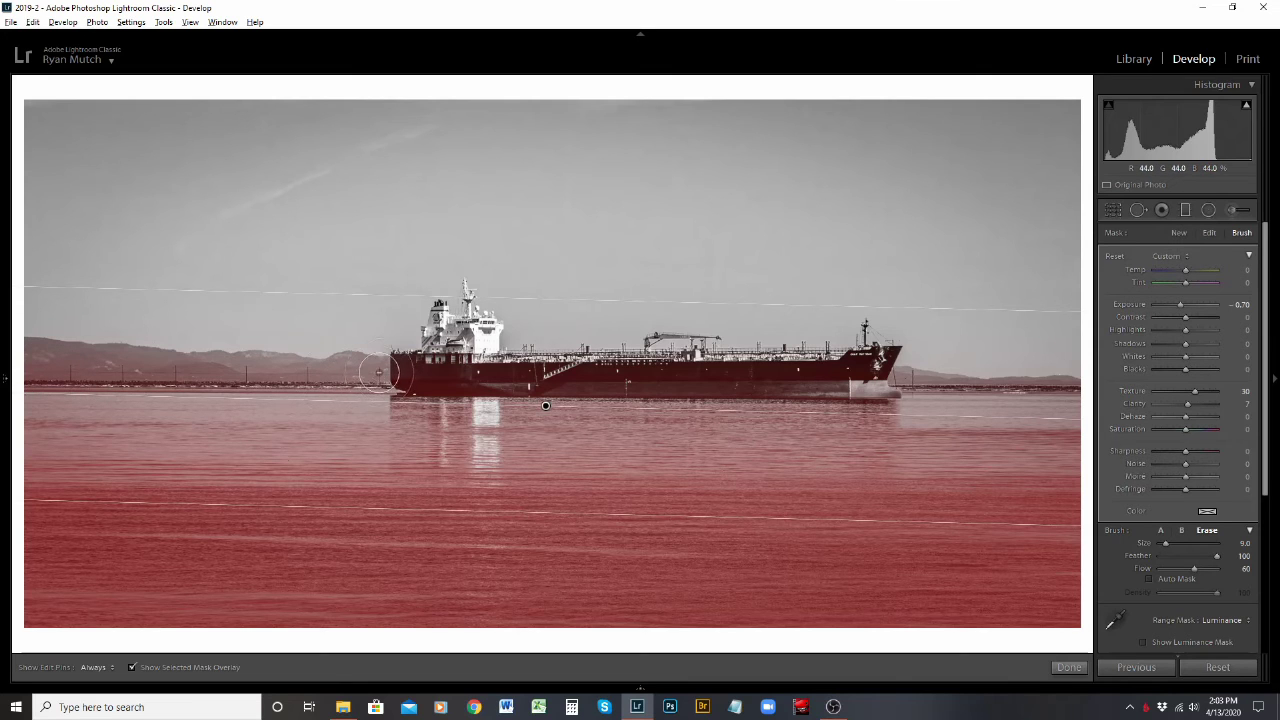
scroll(366, 373, down, 1)
key(h)
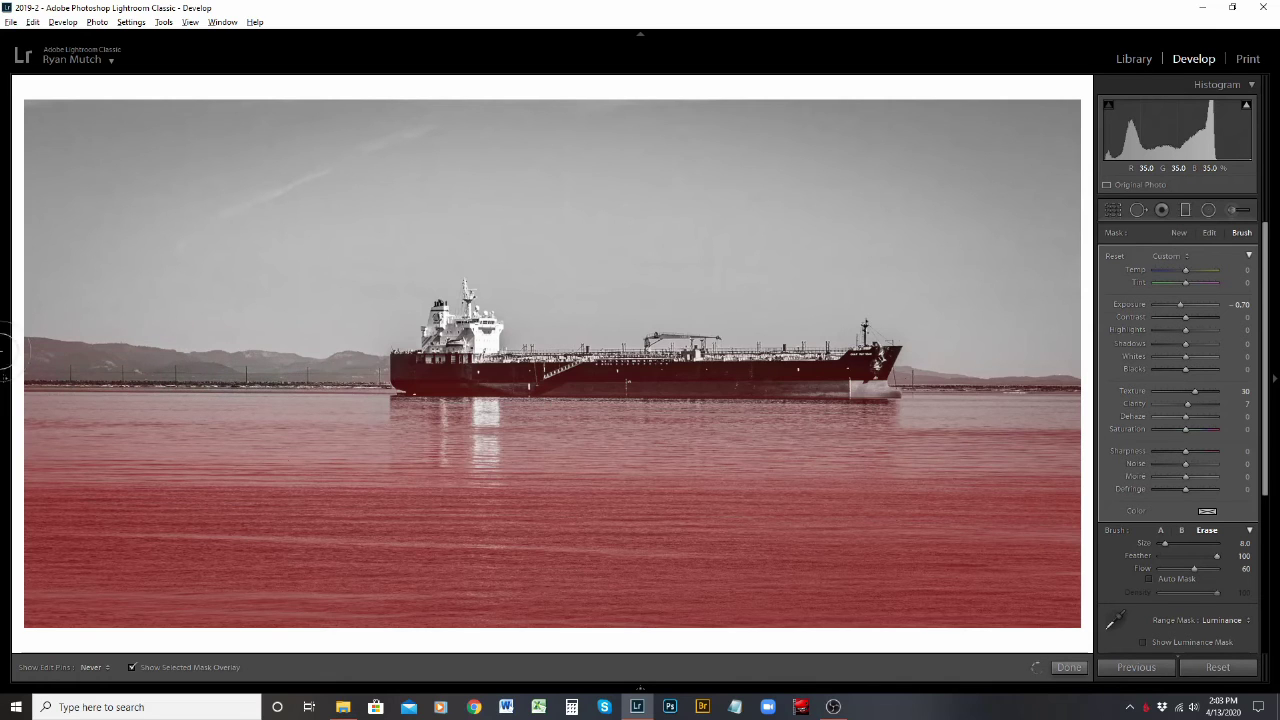
key(h)
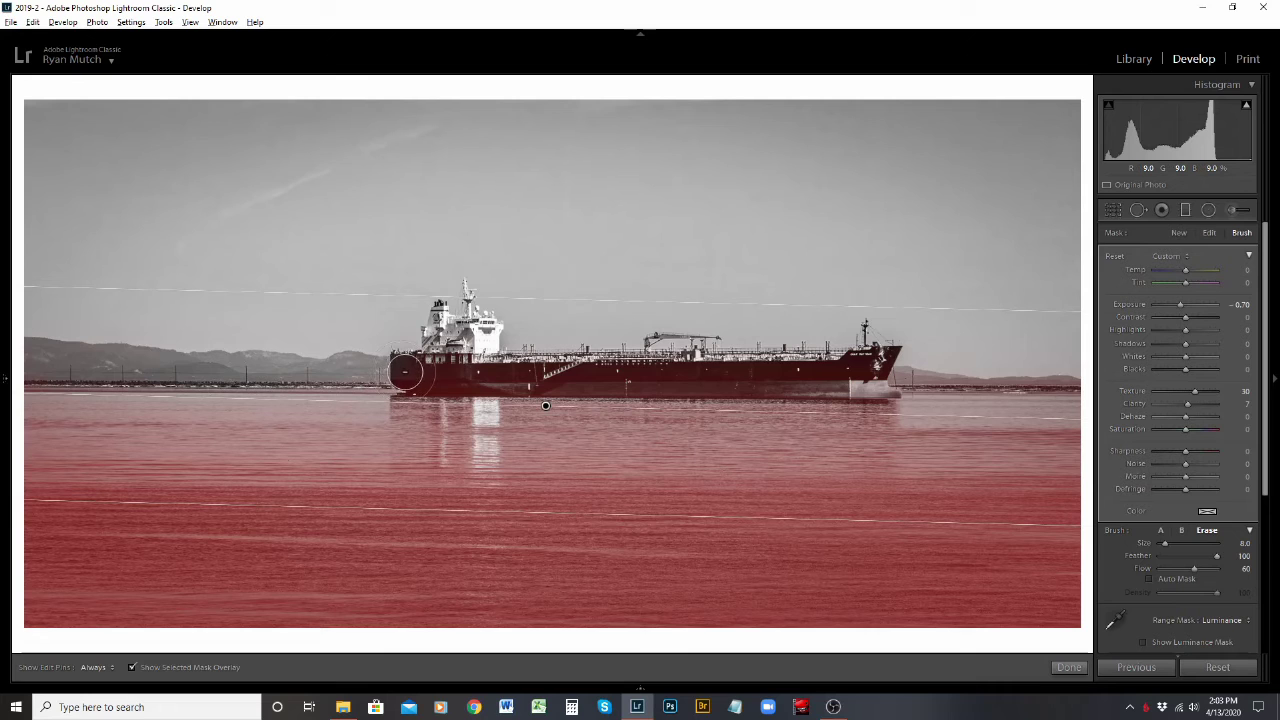
key(h)
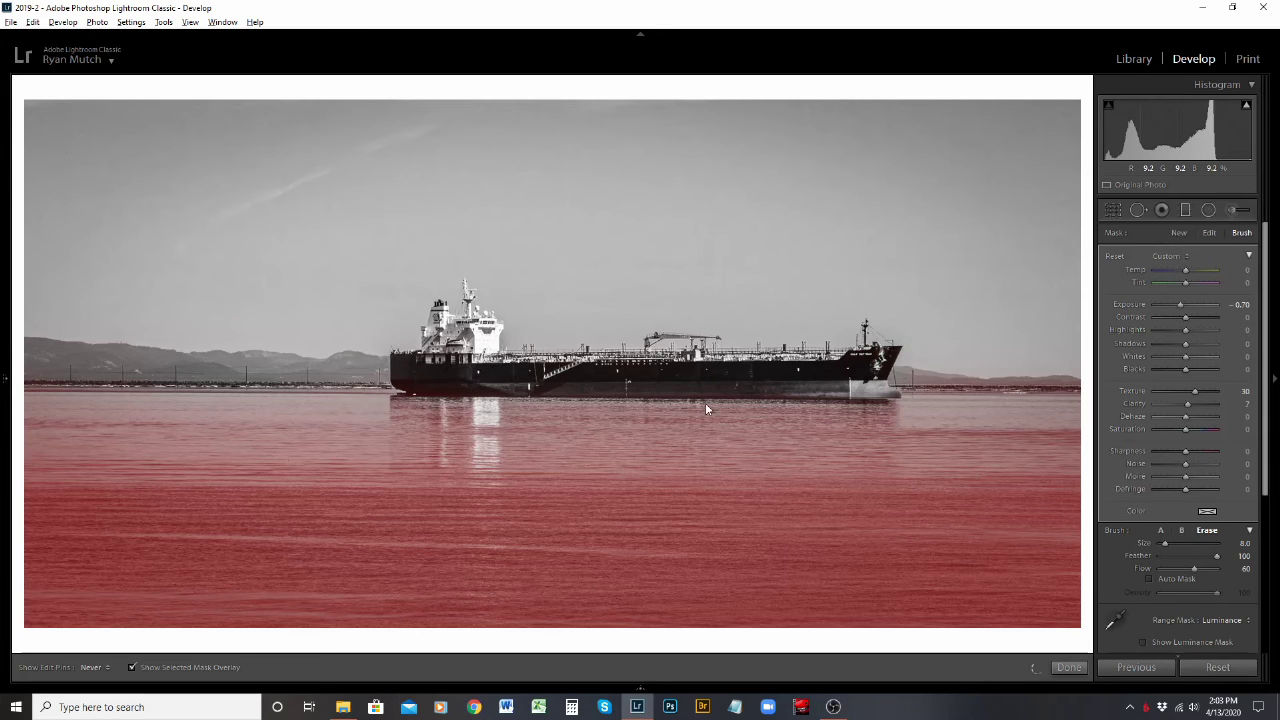
Try painting the filter mask onto the hills behind the ship at flow 100 with Auto Mask, and undo the stroke
key(alt)
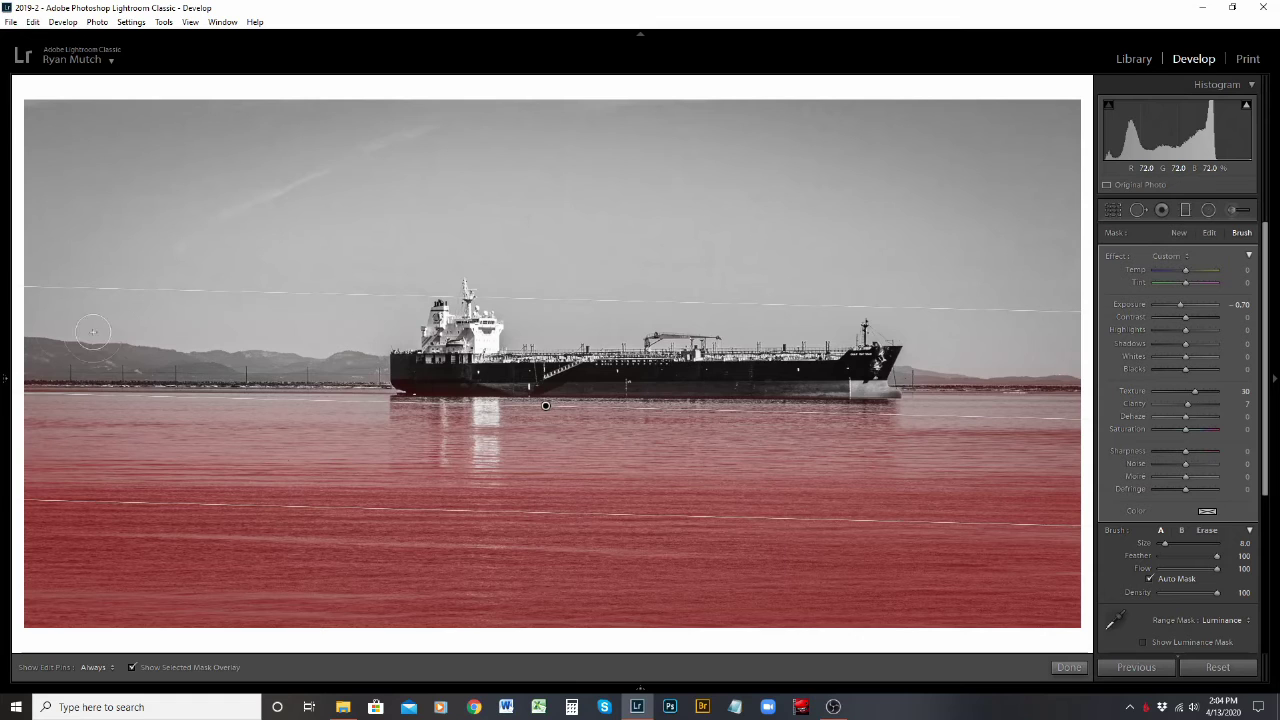
mouse_move(37, 352)
mouse_down()
mouse_move(378, 363)
mouse_move(34, 368)
mouse_up()
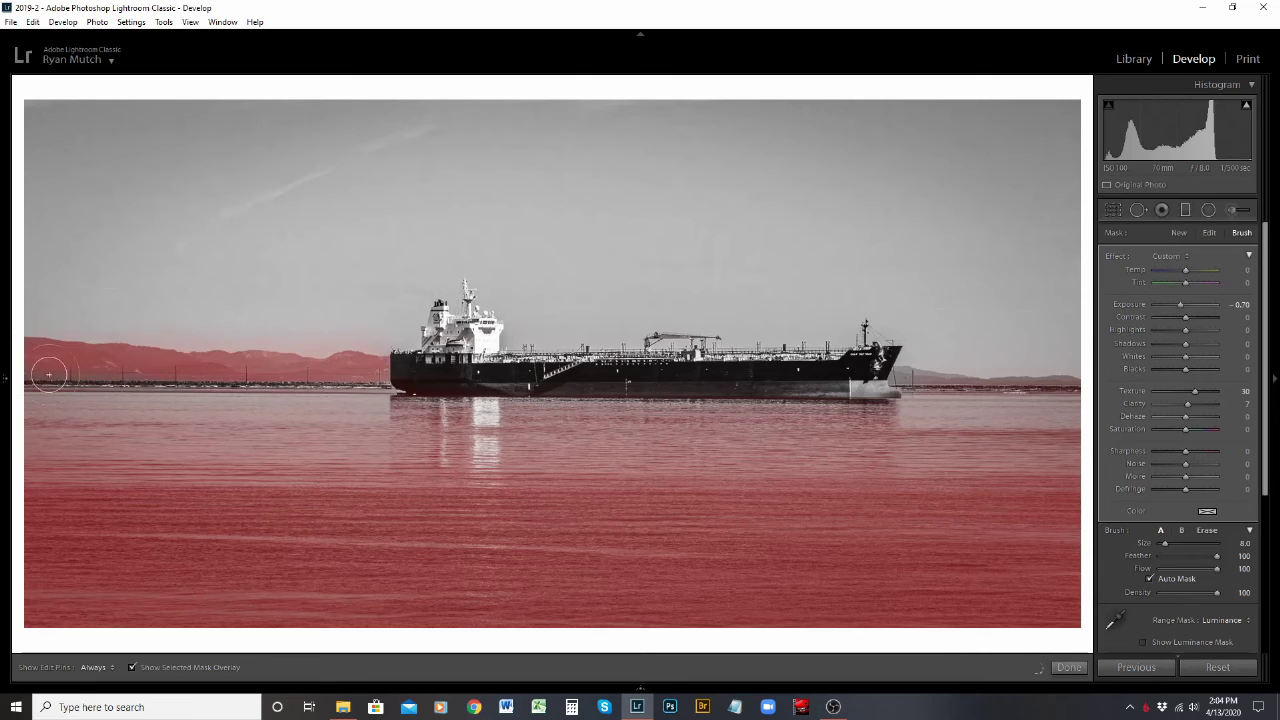
key(h)
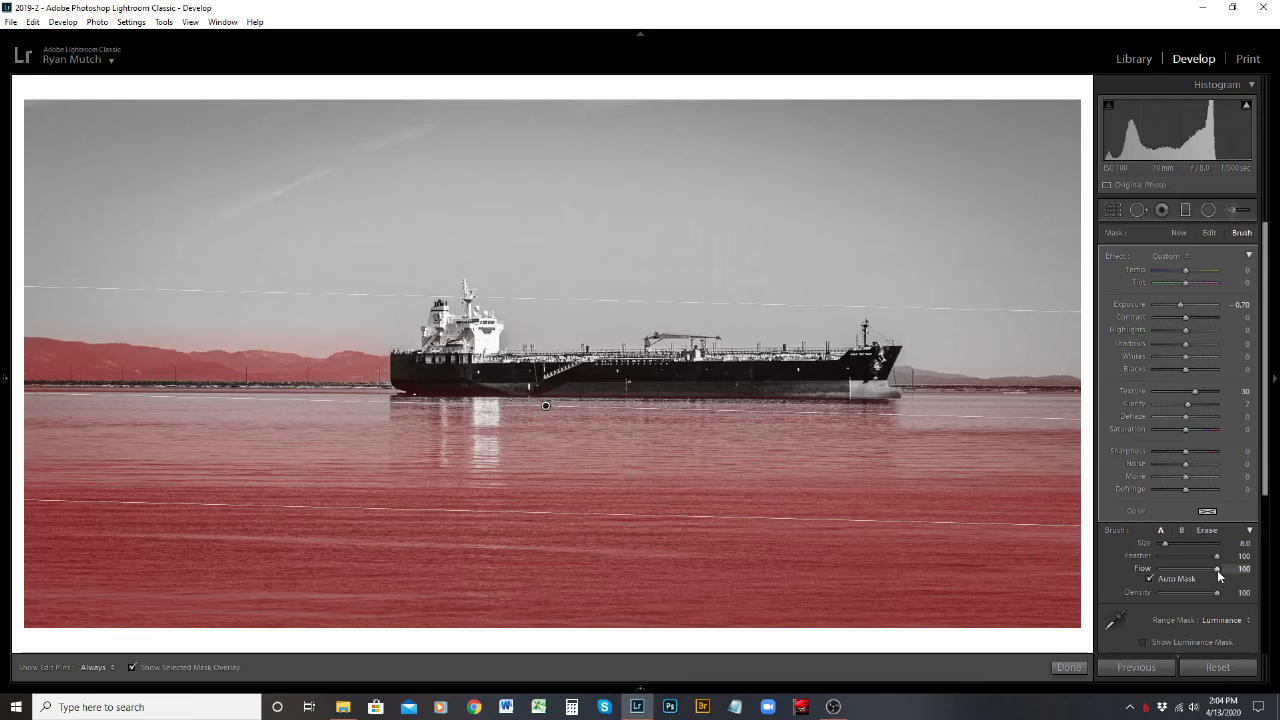
key(ctrl+z)
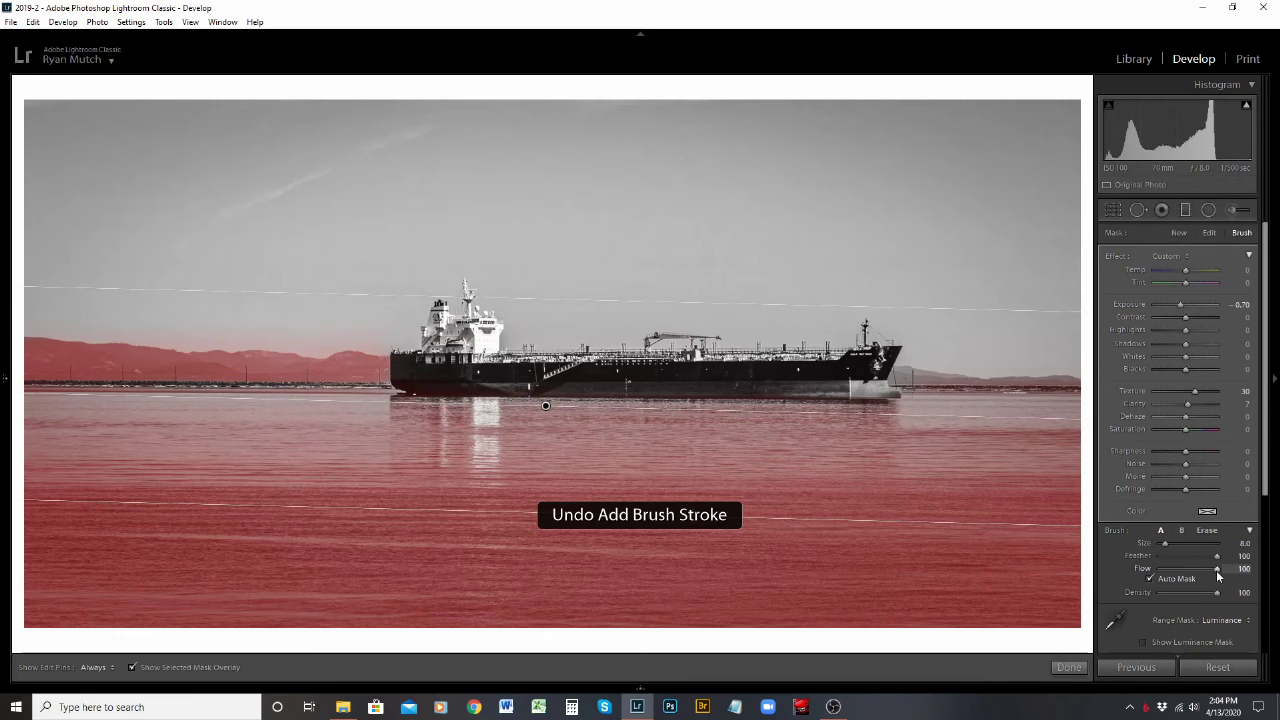
Set the brush to flow 20 and size 6, and paint the filter mask lightly over the hills behind the ship
drag(1216, 573, 1192, 573)
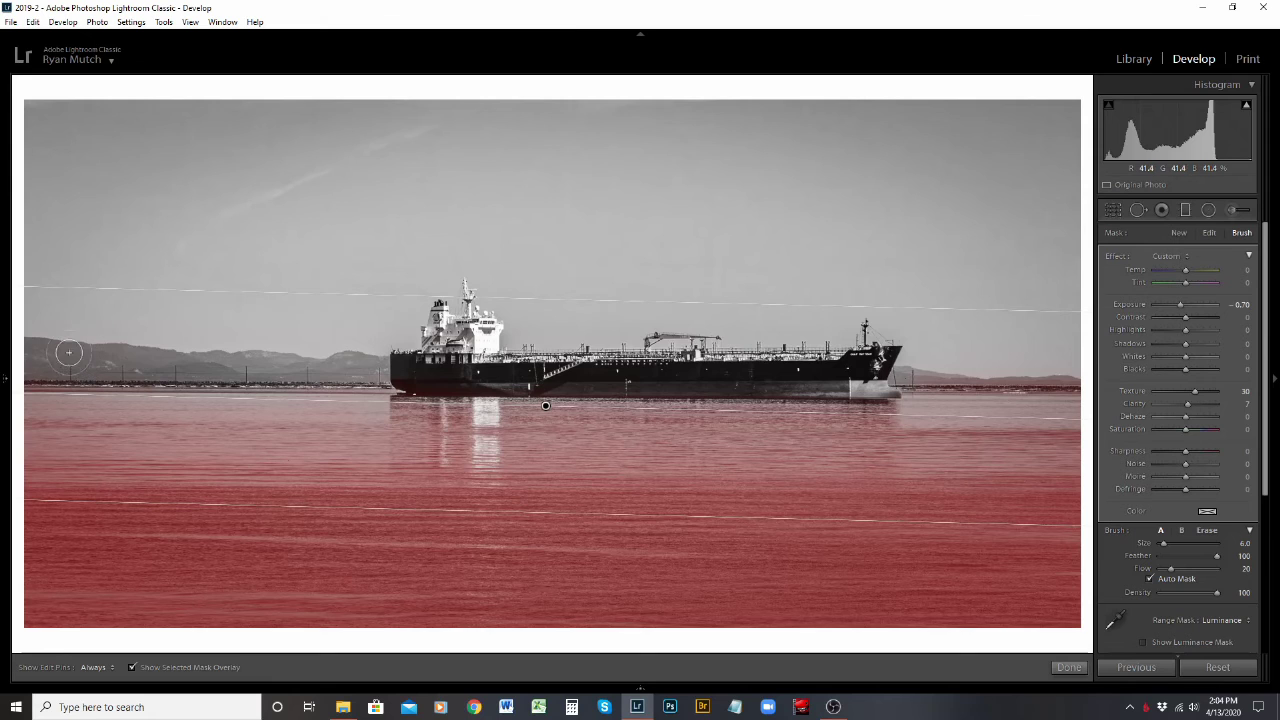
key(h)
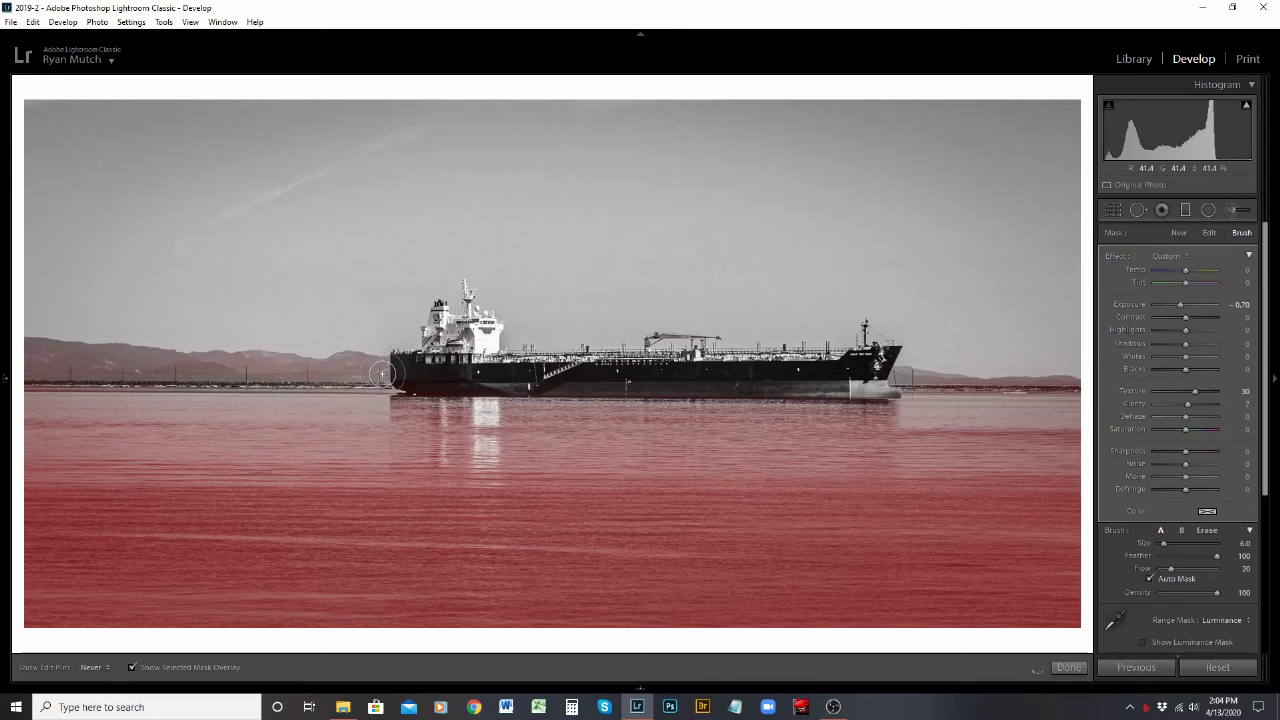
key(h)
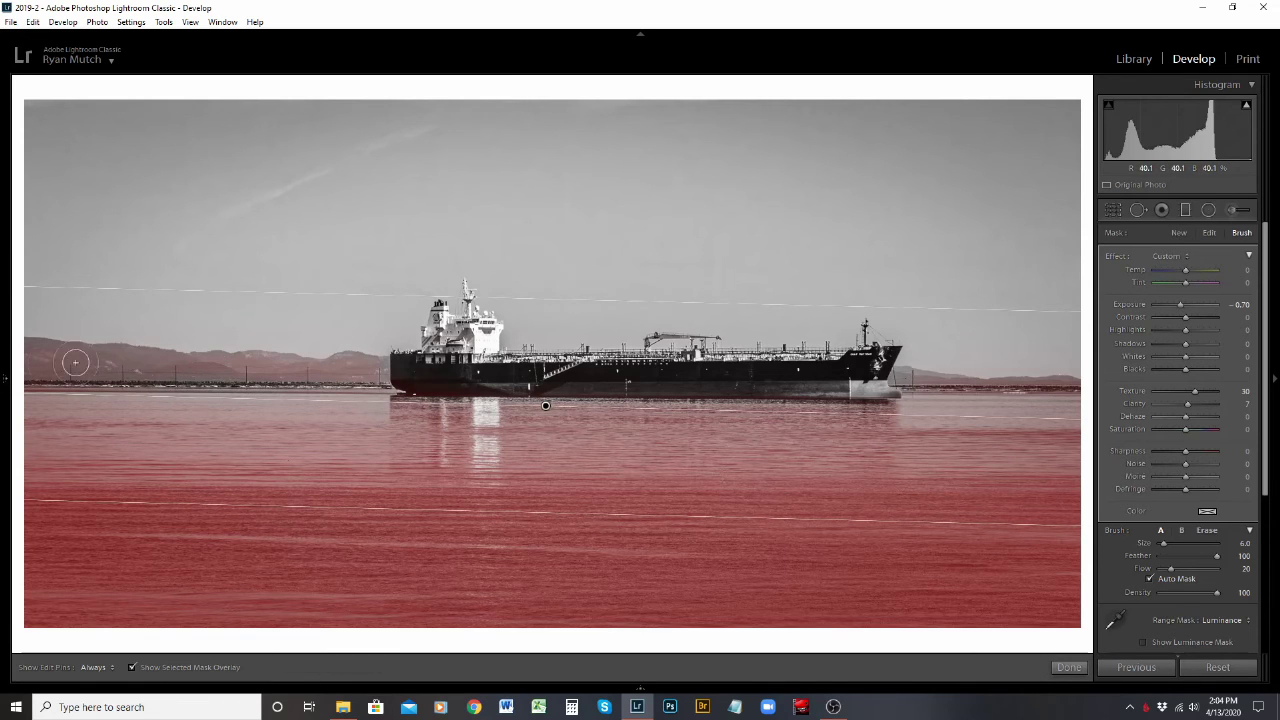
key(h)
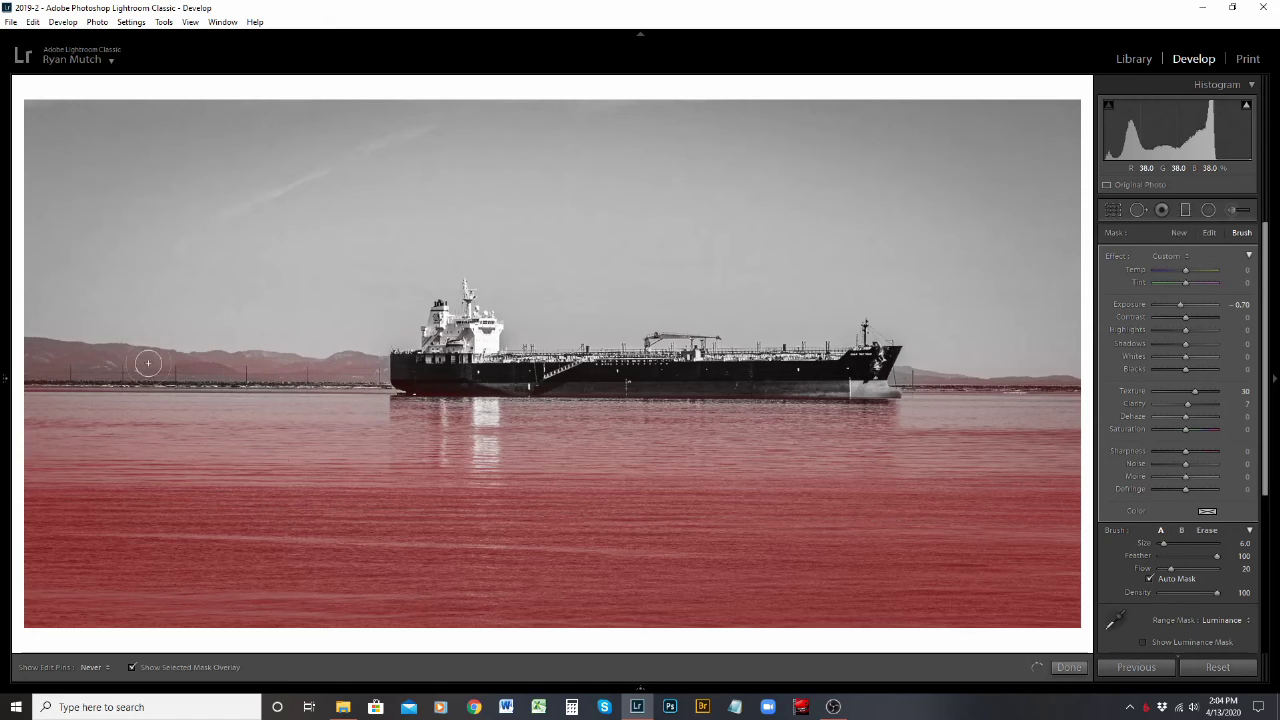
key(h)
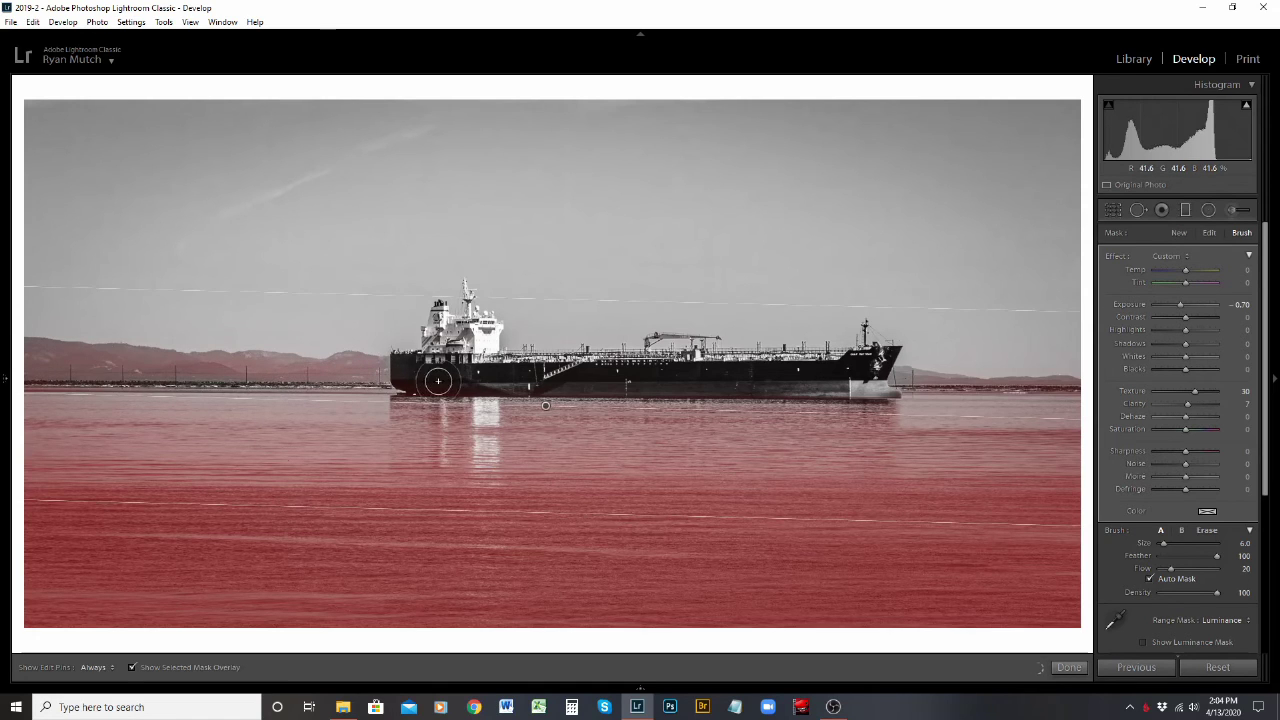
key(h)
mouse_move(5, 382)
scroll(1268, 421, down, 3)
scroll(1266, 370, up, 3)
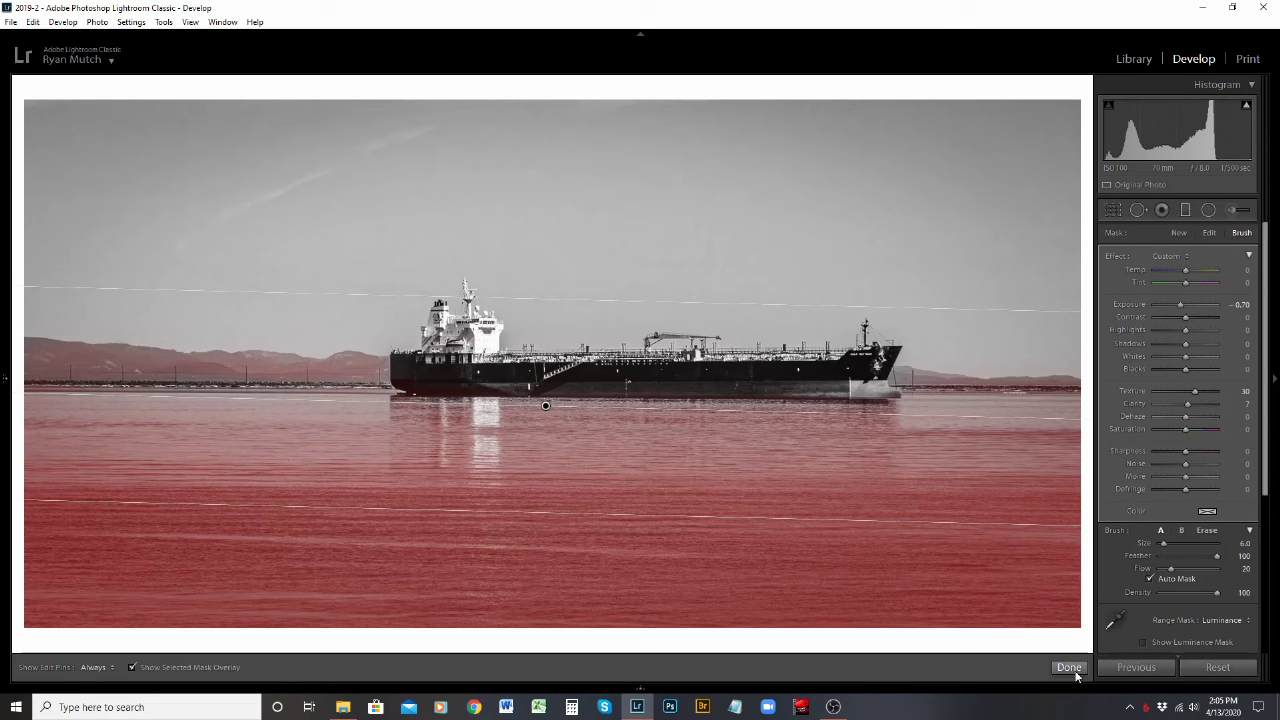
Delete the graduated filter over the water
right_click(545, 406)
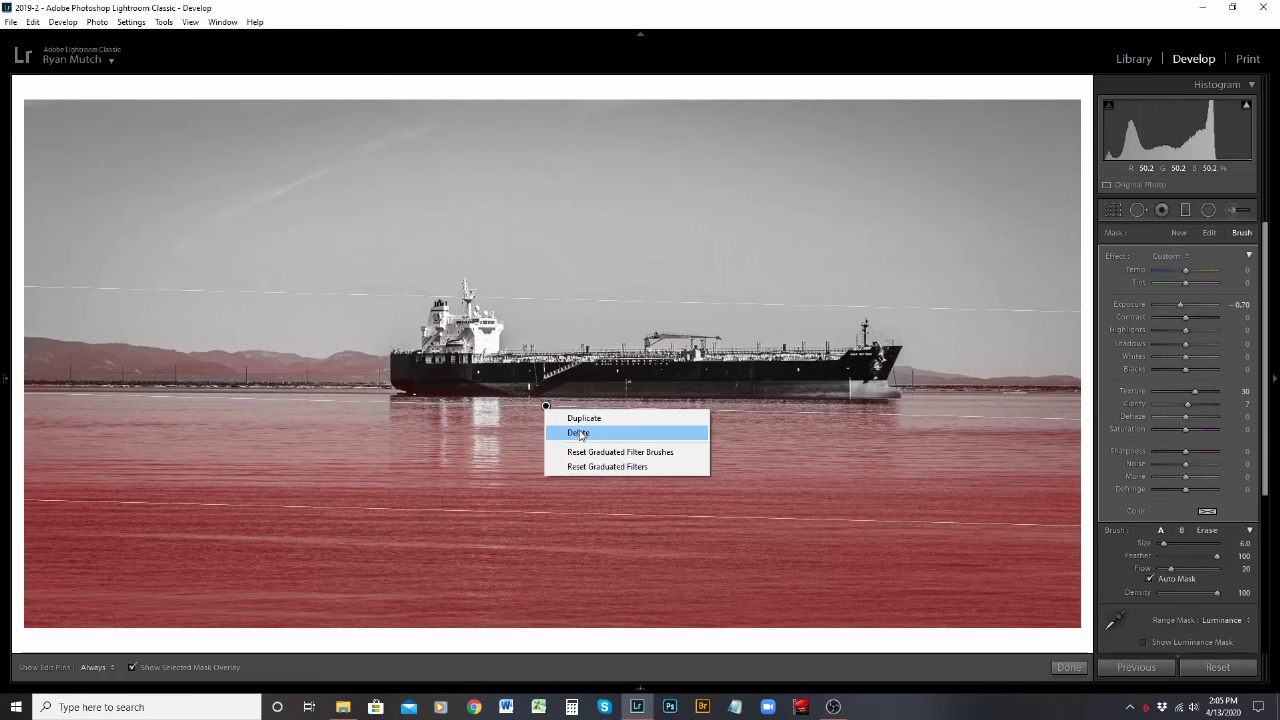
click(580, 431)
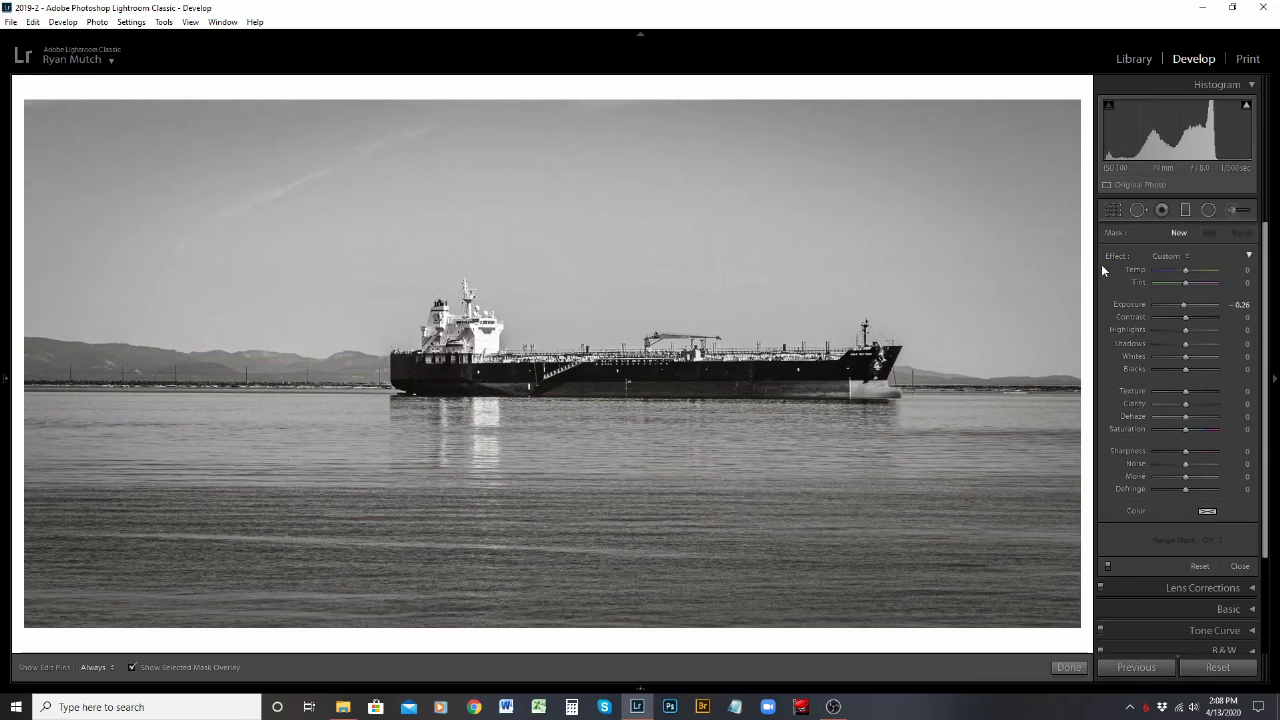
Draw a radial filter, centre it on the ship and widen its ellipse to about the full width of the photo
click(1208, 212)
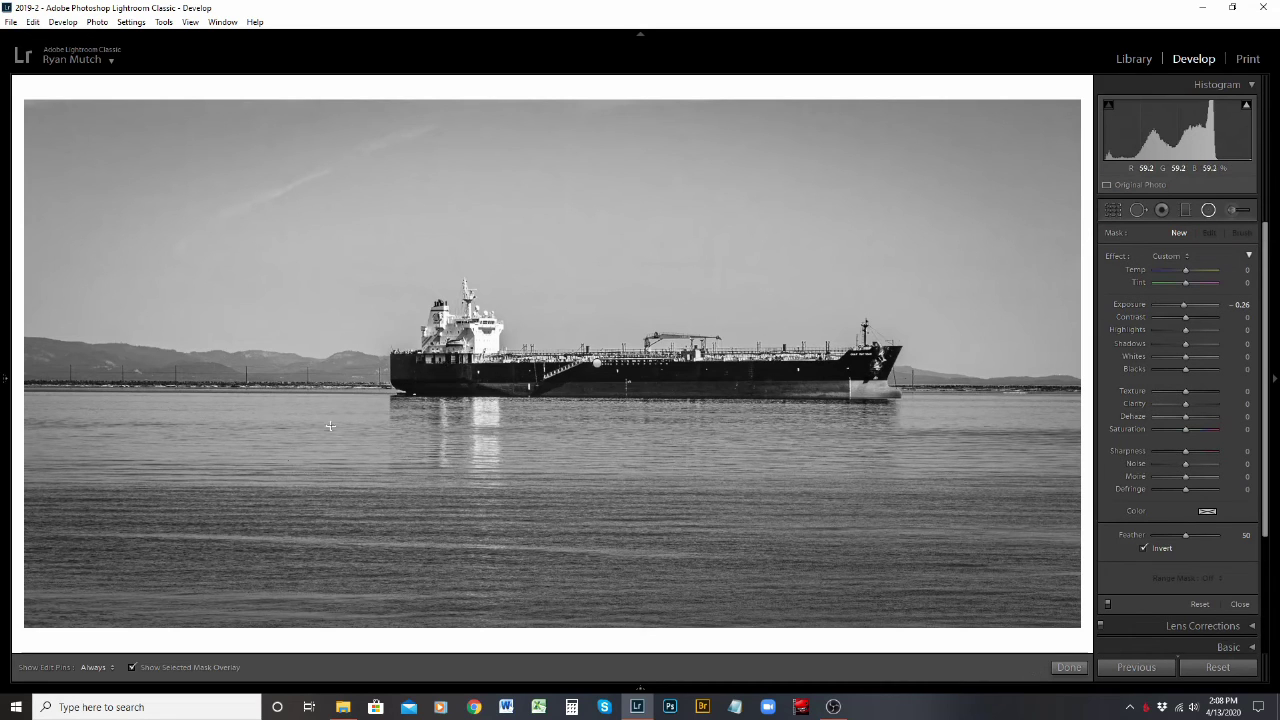
mouse_move(330, 355)
mouse_down()
mouse_move(420, 450)
mouse_move(550, 486)
mouse_move(868, 494)
mouse_up()
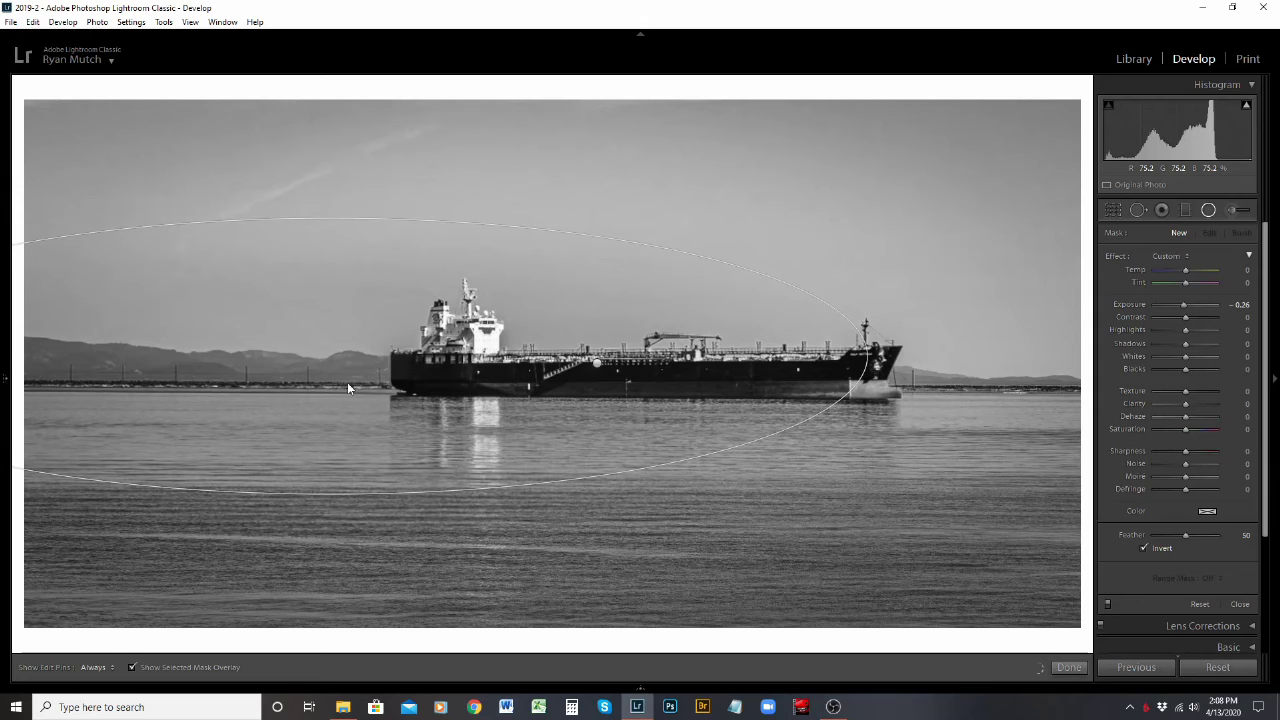
drag(331, 357, 541, 349)
drag(80, 362, 15, 360)
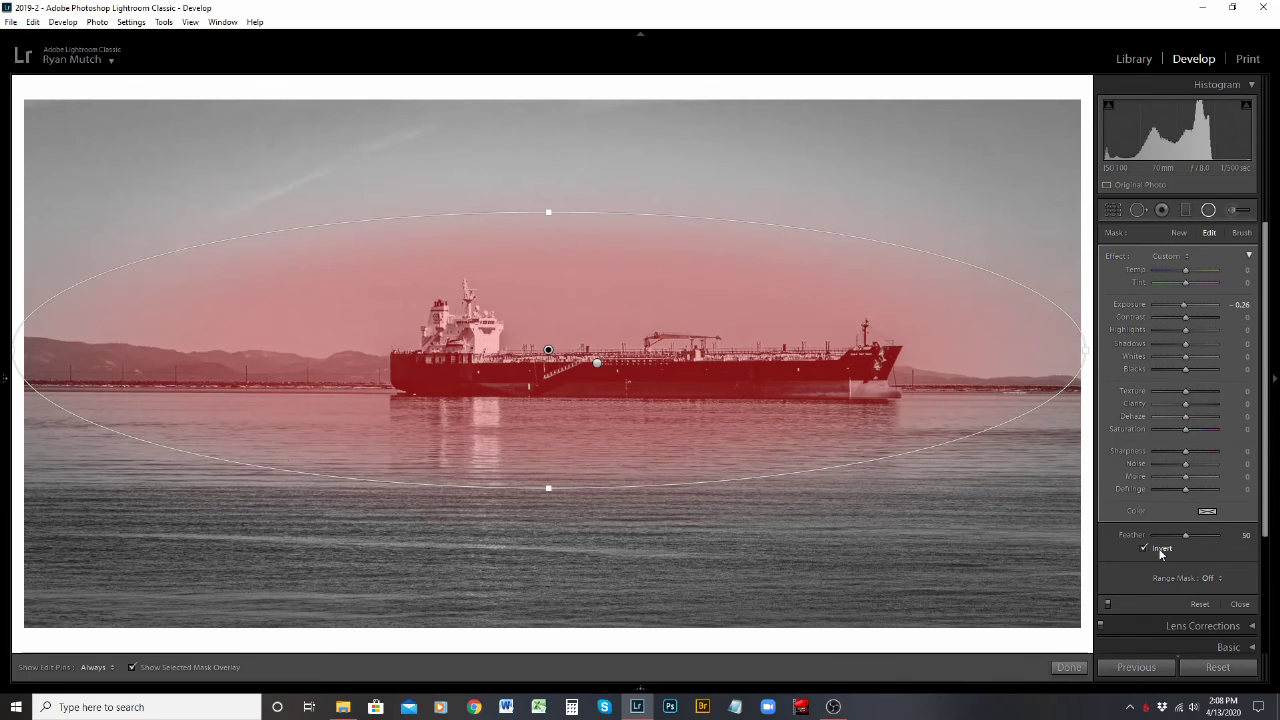
Turn off Invert so the radial filter affects the area outside the ellipse, hide the mask overlay, and set Exposure to −0.96
click(1145, 549)
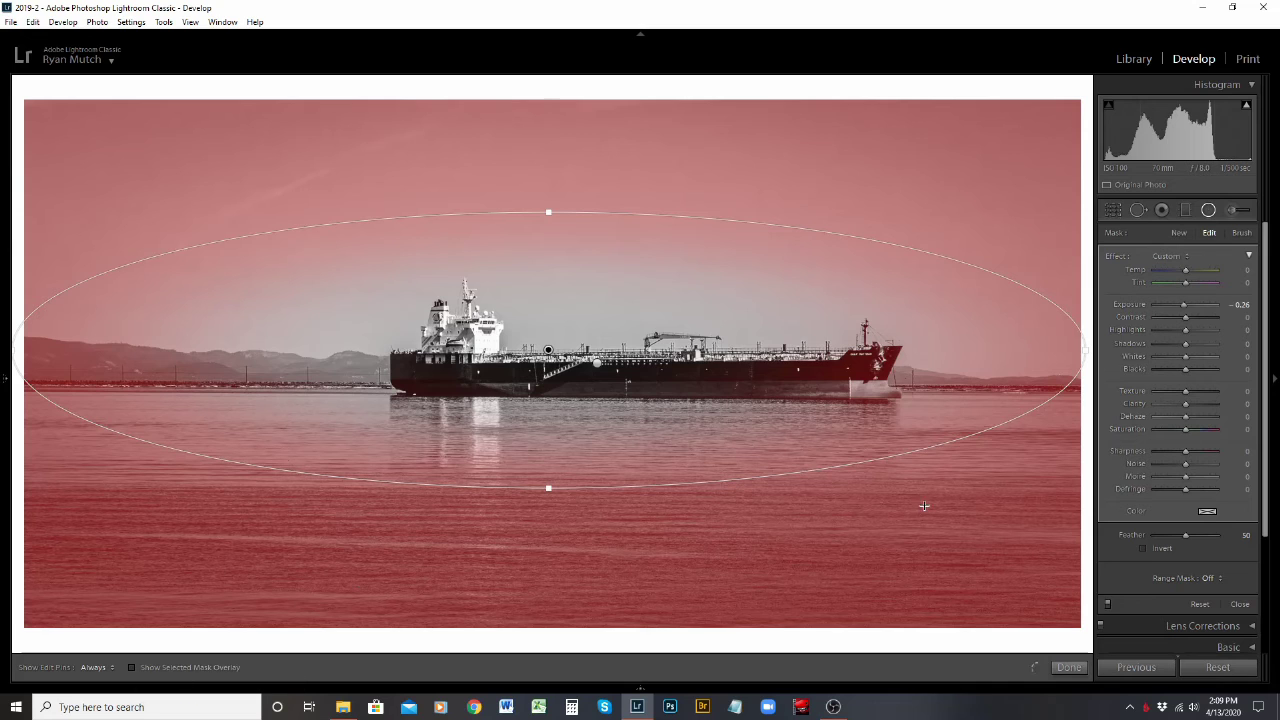
key(o)
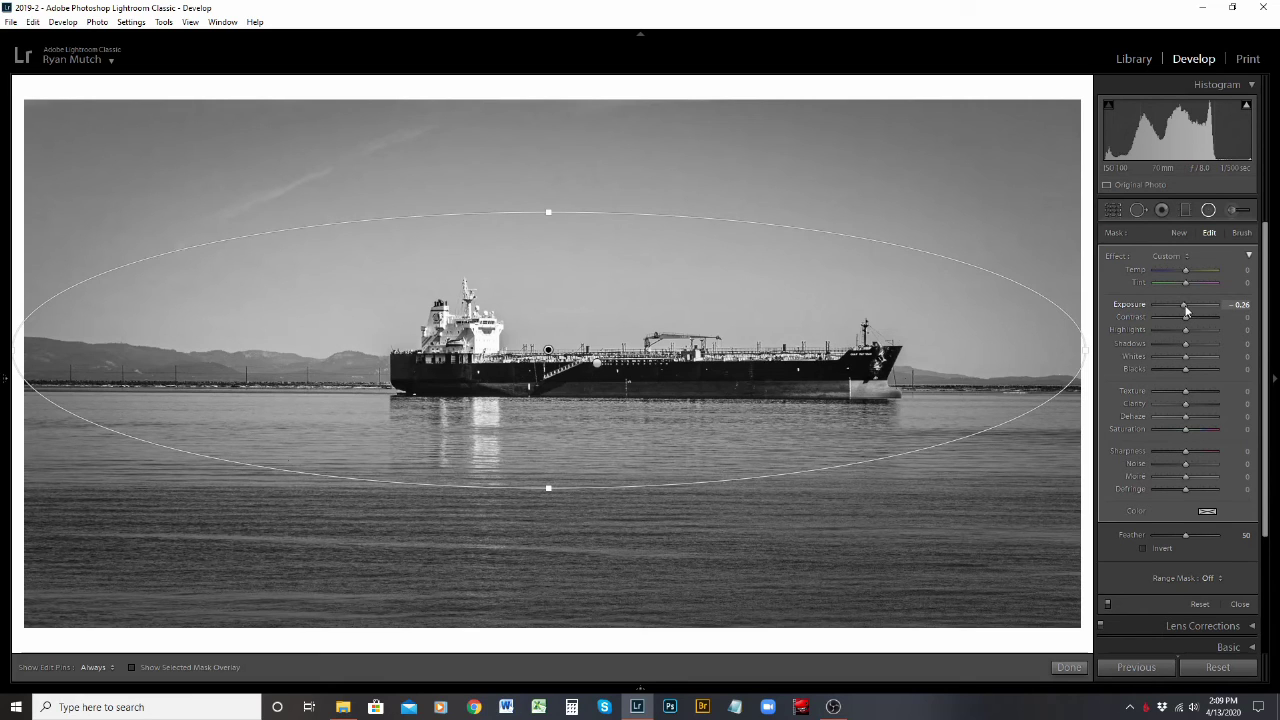
drag(1185, 311, 1180, 310)
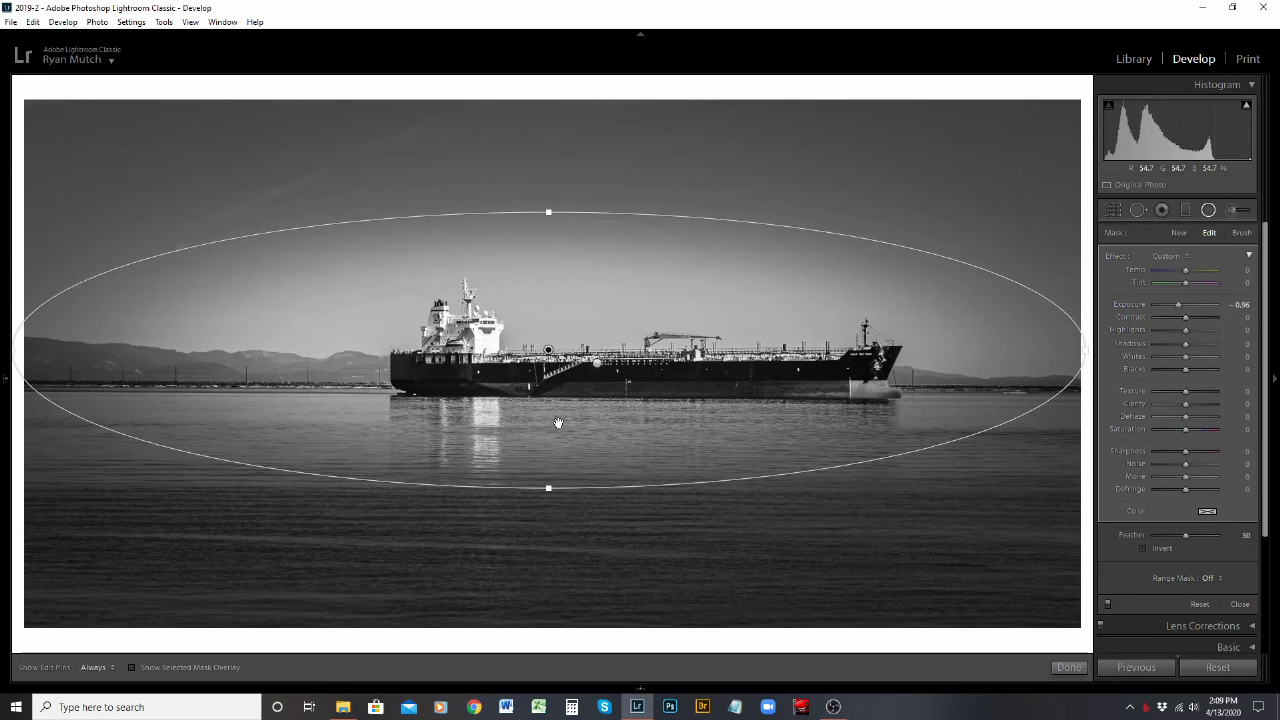
Compare the radial filter with Invert on and off, make its ellipse taller, and leave Invert off
click(1145, 549)
click(1145, 549)
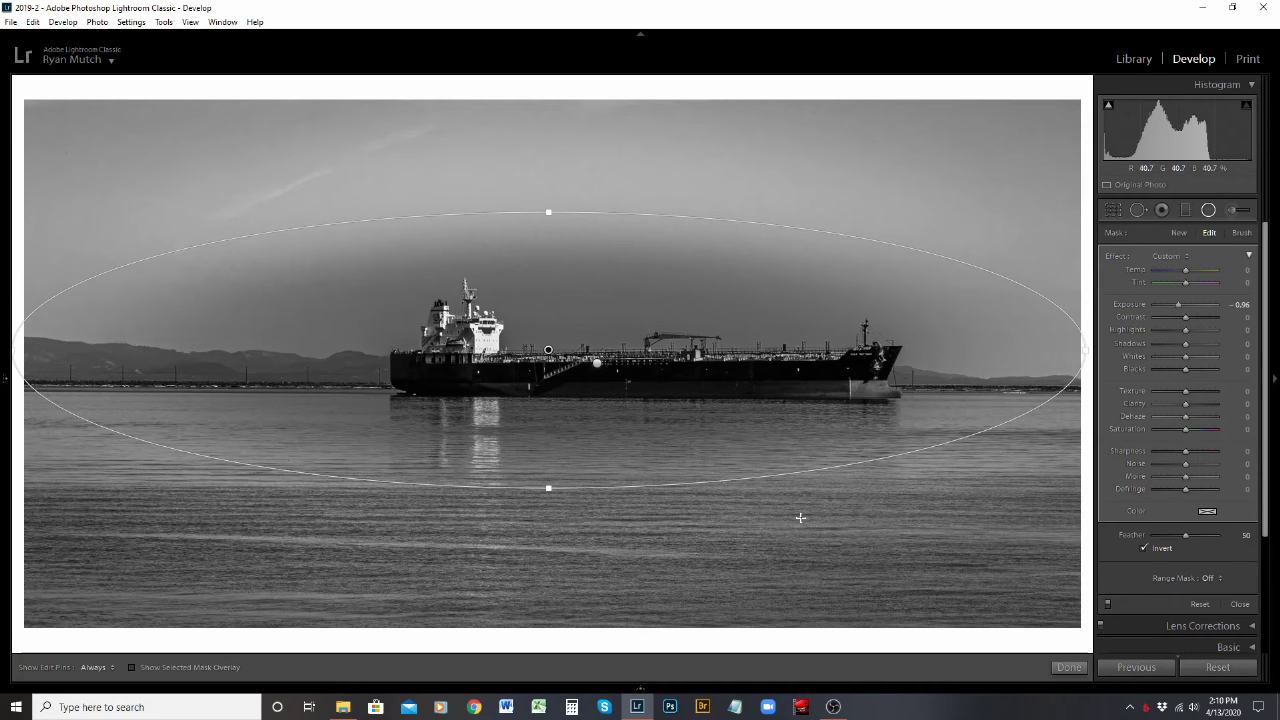
drag(549, 488, 553, 556)
click(1144, 549)
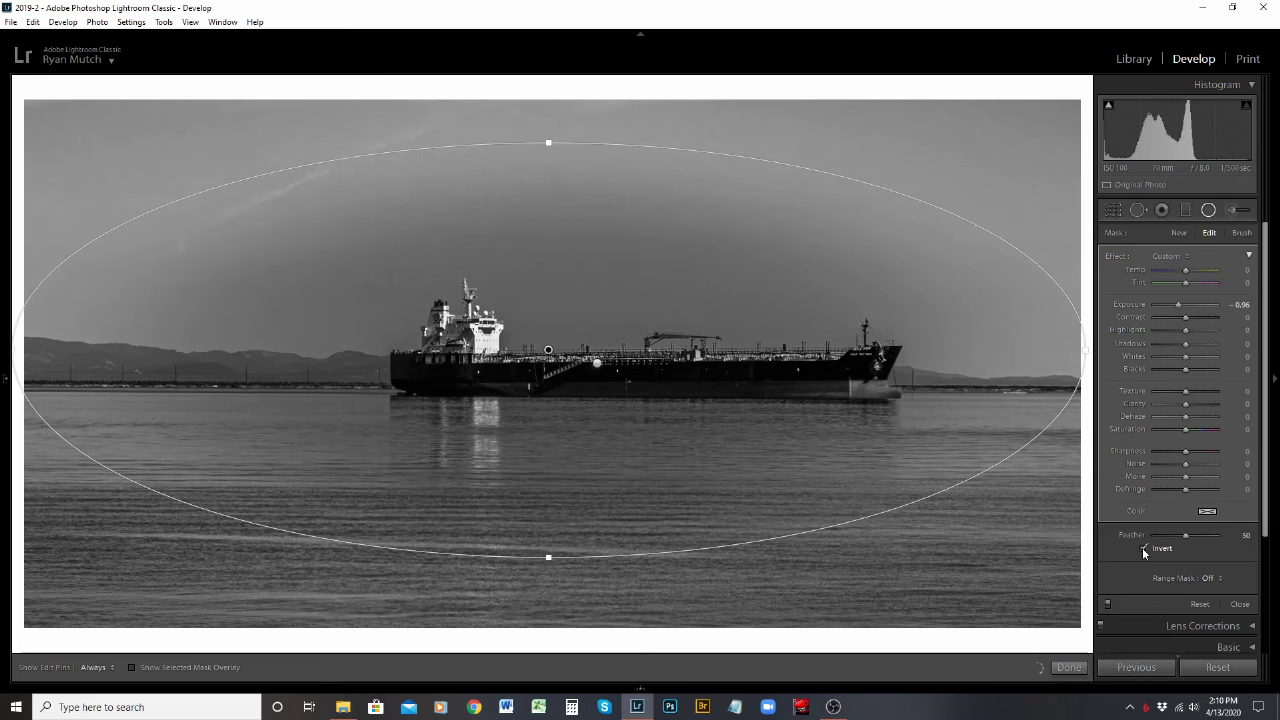
click(1144, 549)
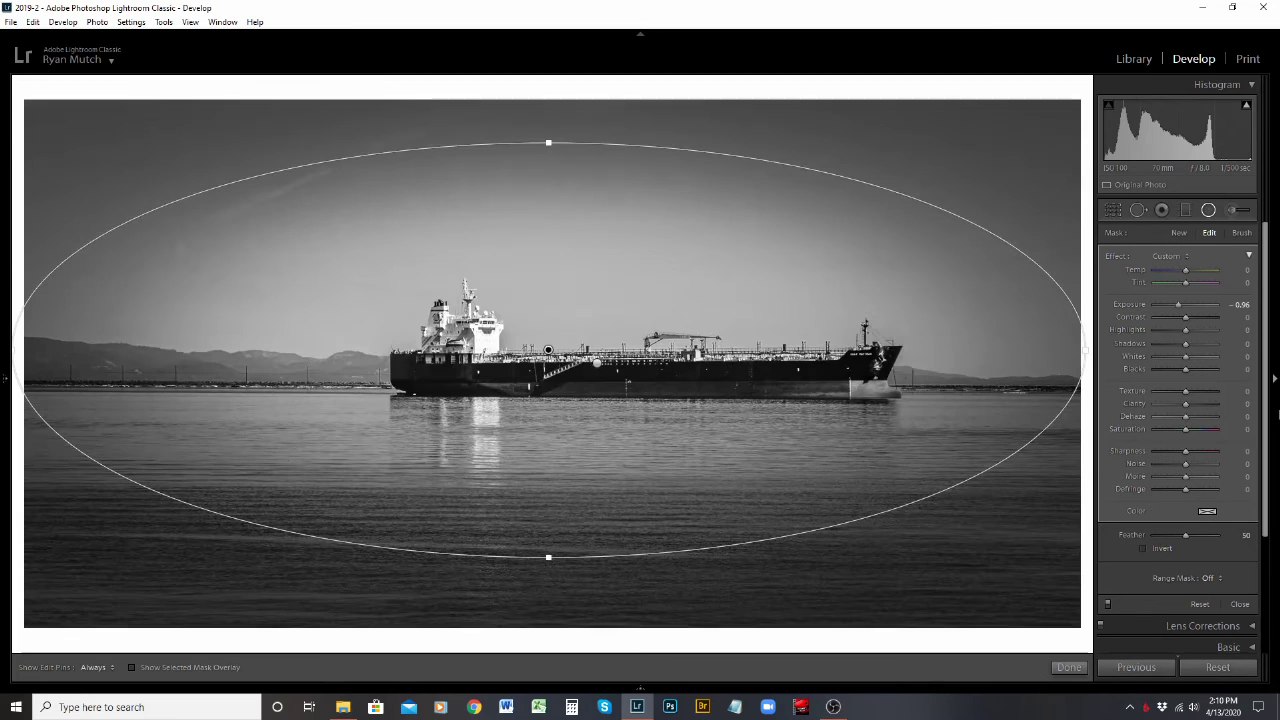
Expand the radial filter to the photo's bounds, set its Exposure to −0.44, and stretch the ellipse slightly beyond the photo's edges
ctrl+double_click(550, 360)
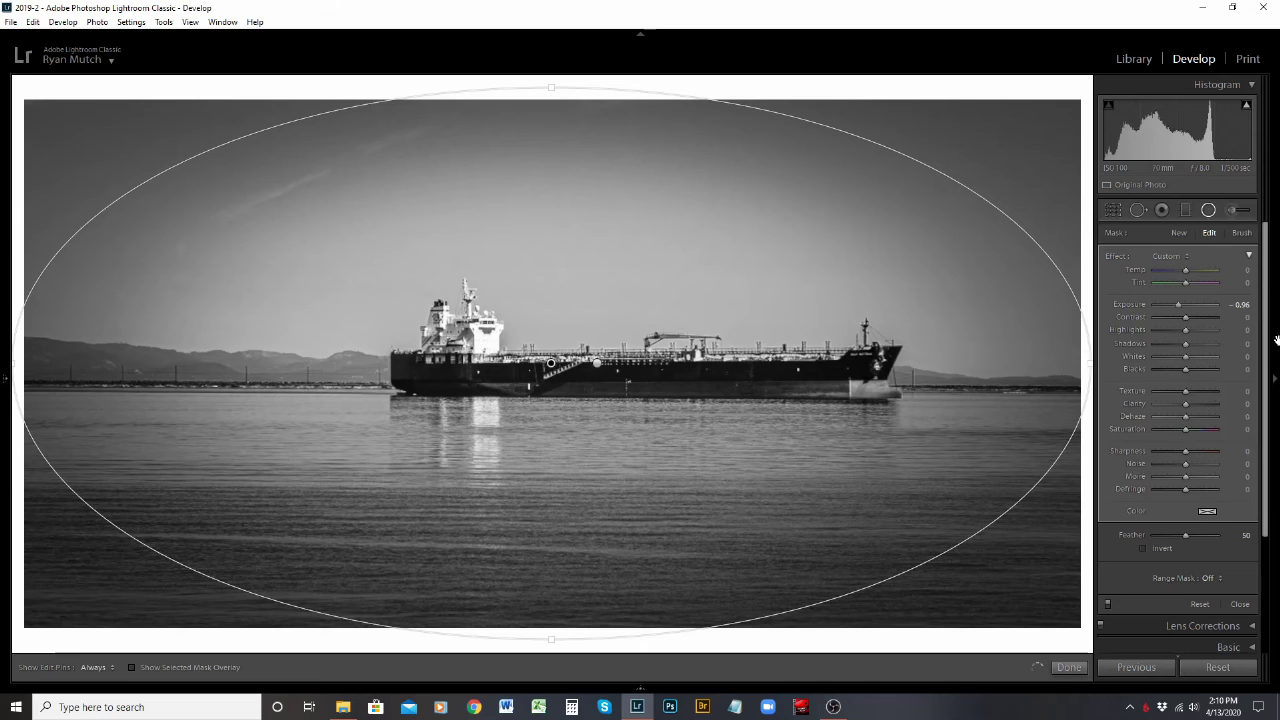
drag(1178, 310, 1183, 311)
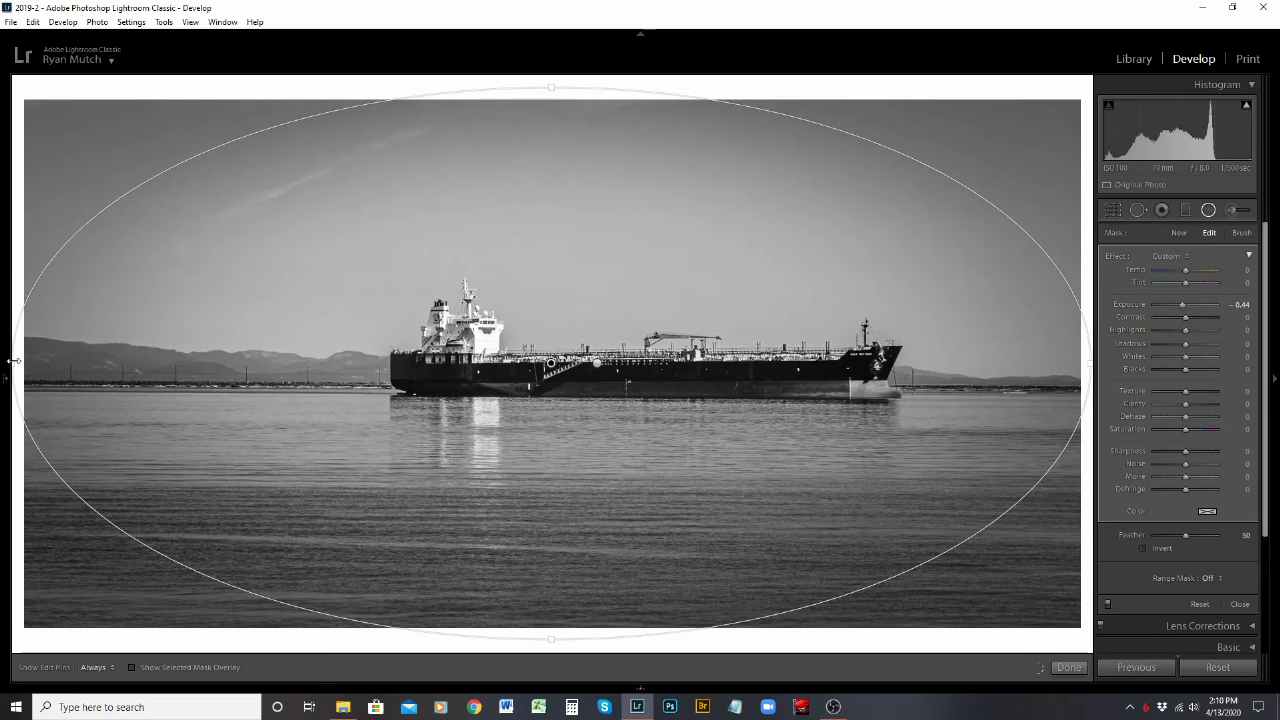
drag(551, 636, 551, 642)
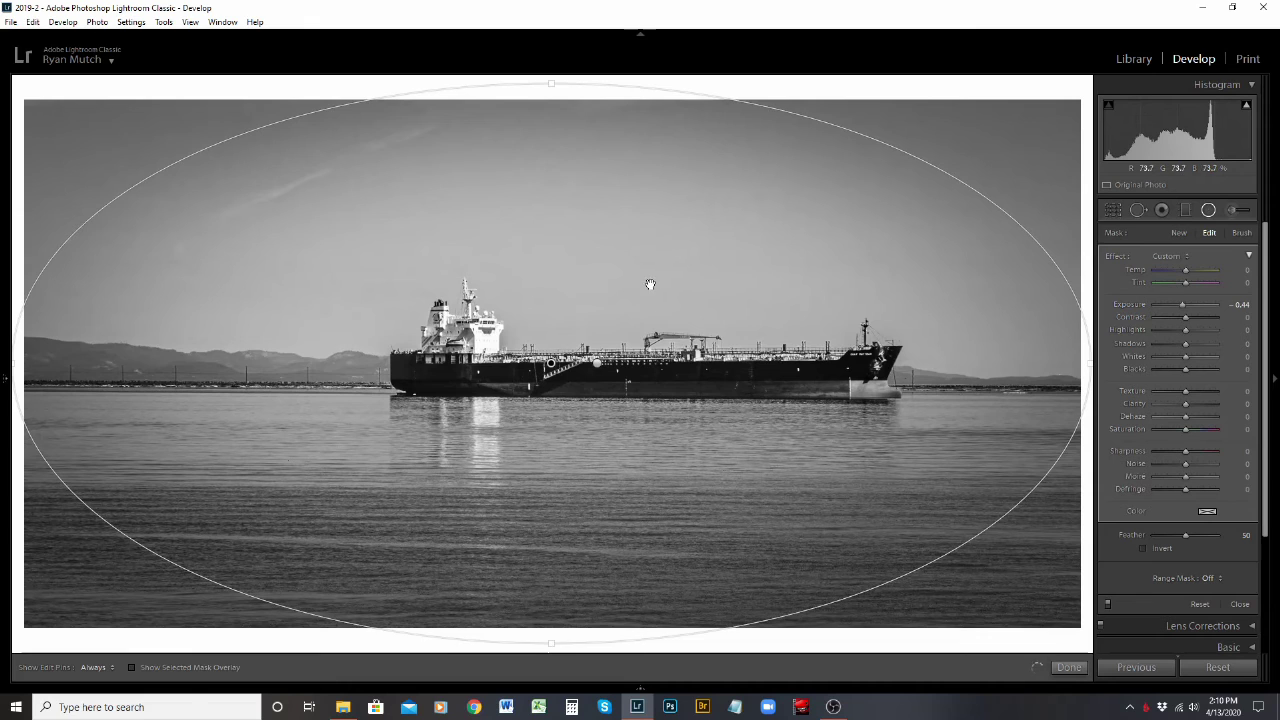
drag(550, 82, 551, 75)
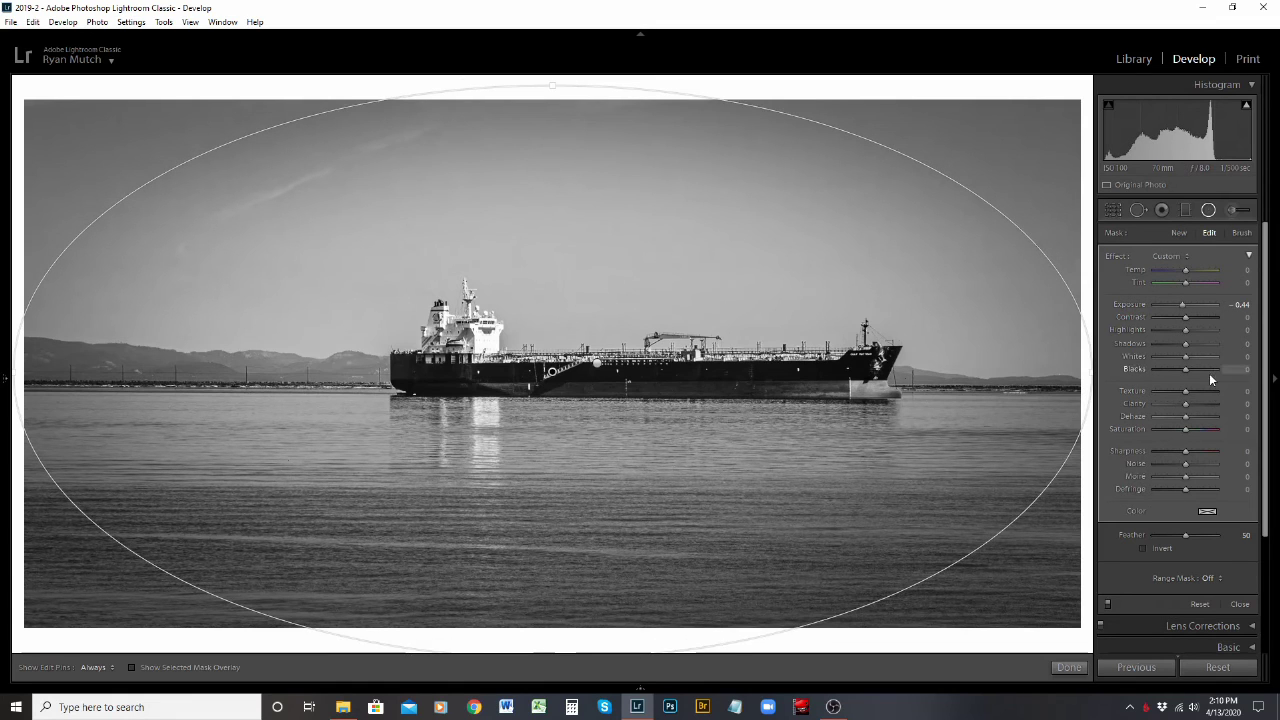
Try the large radial filter inverted with its Exposure at 0.00, and delete the filter
click(1145, 548)
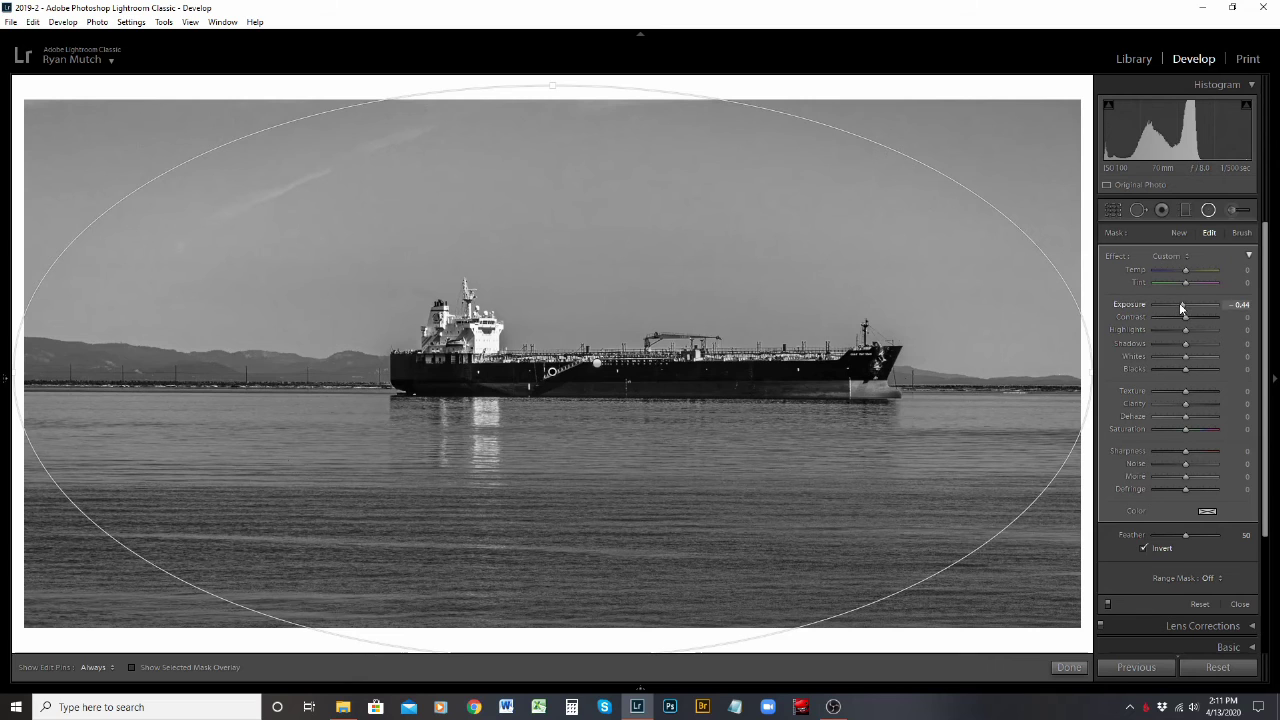
drag(1177, 305, 1171, 305)
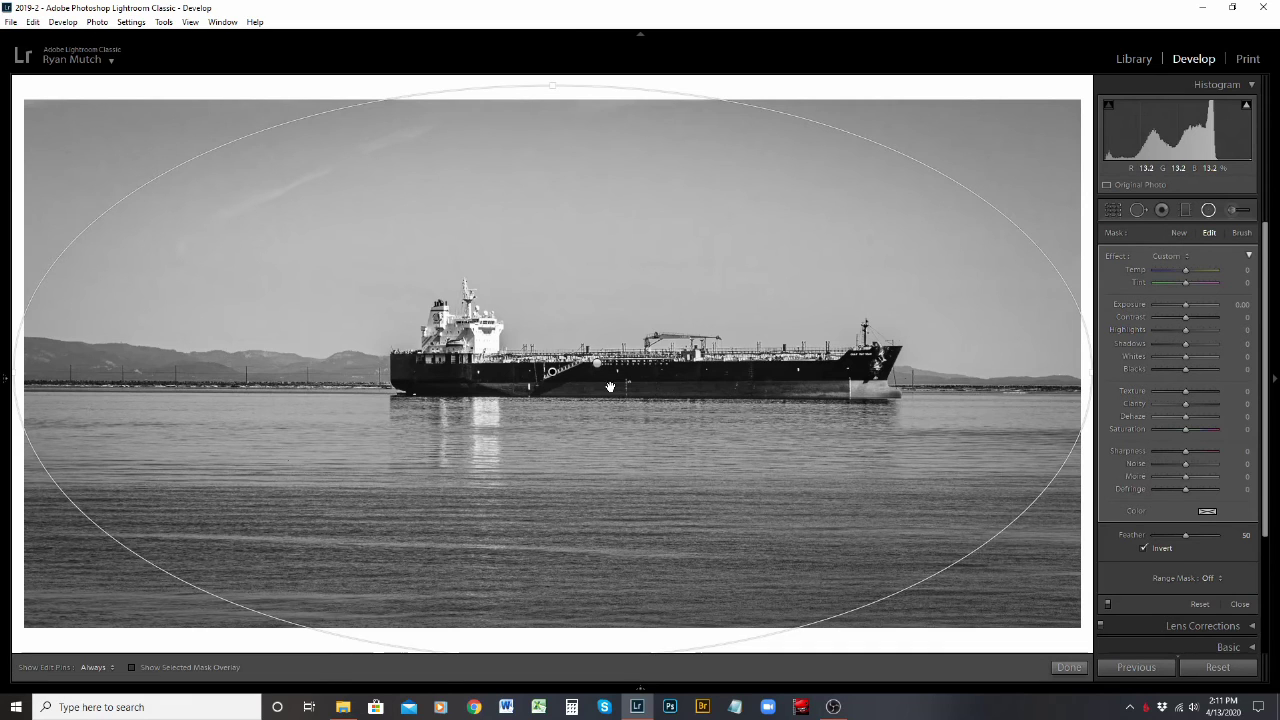
right_click(551, 372)
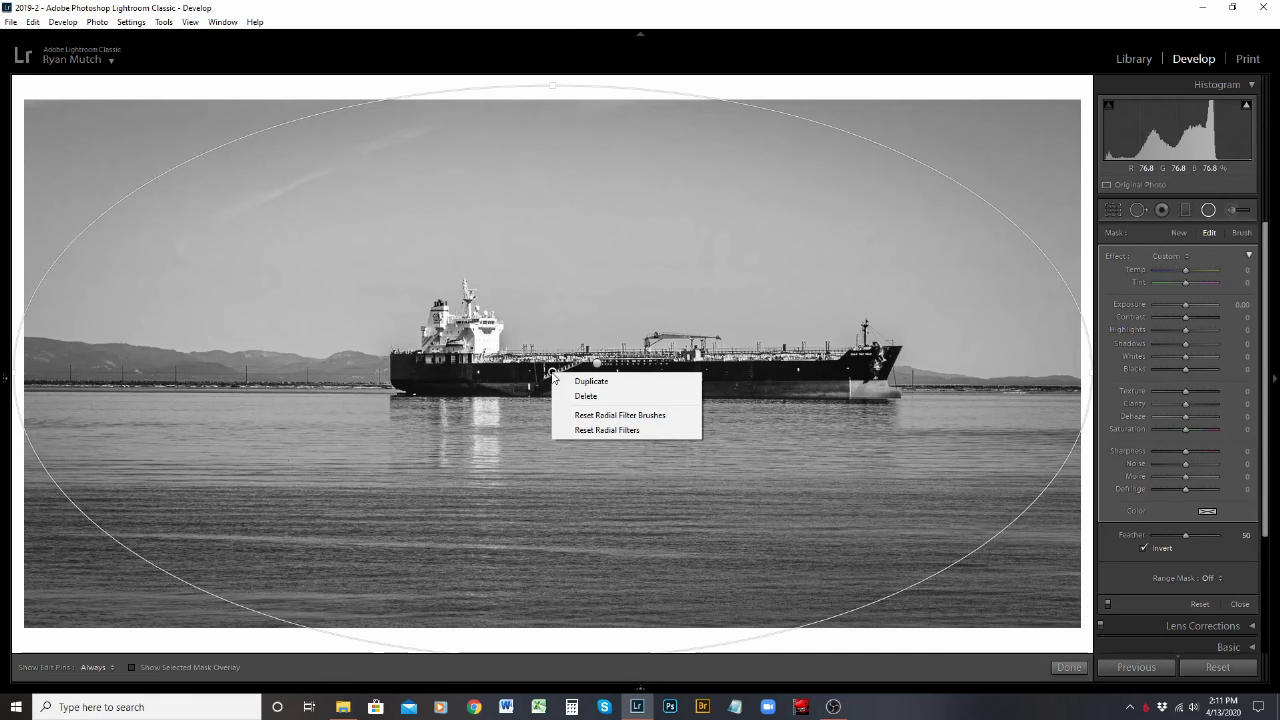
click(590, 397)
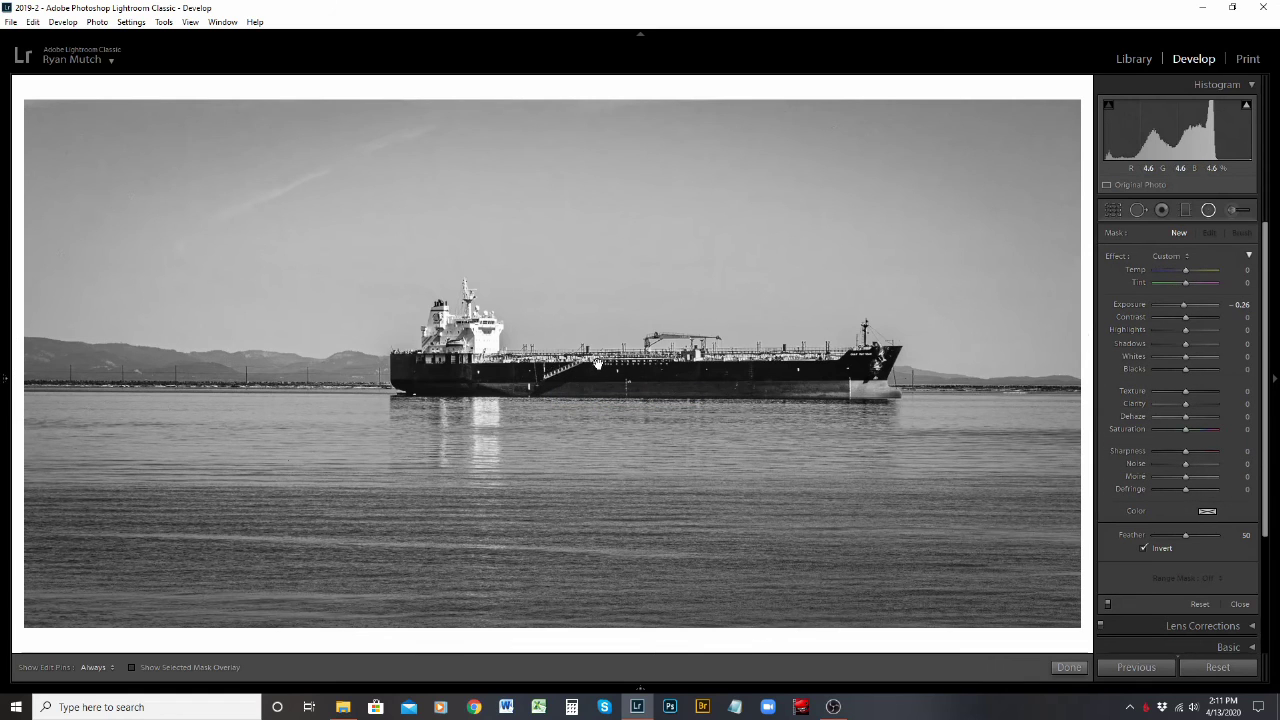
Select the existing radial filter on the ship, set Texture to 26 and Clarity to 11, and toggle its effect for comparison
mouse_move(597, 364)
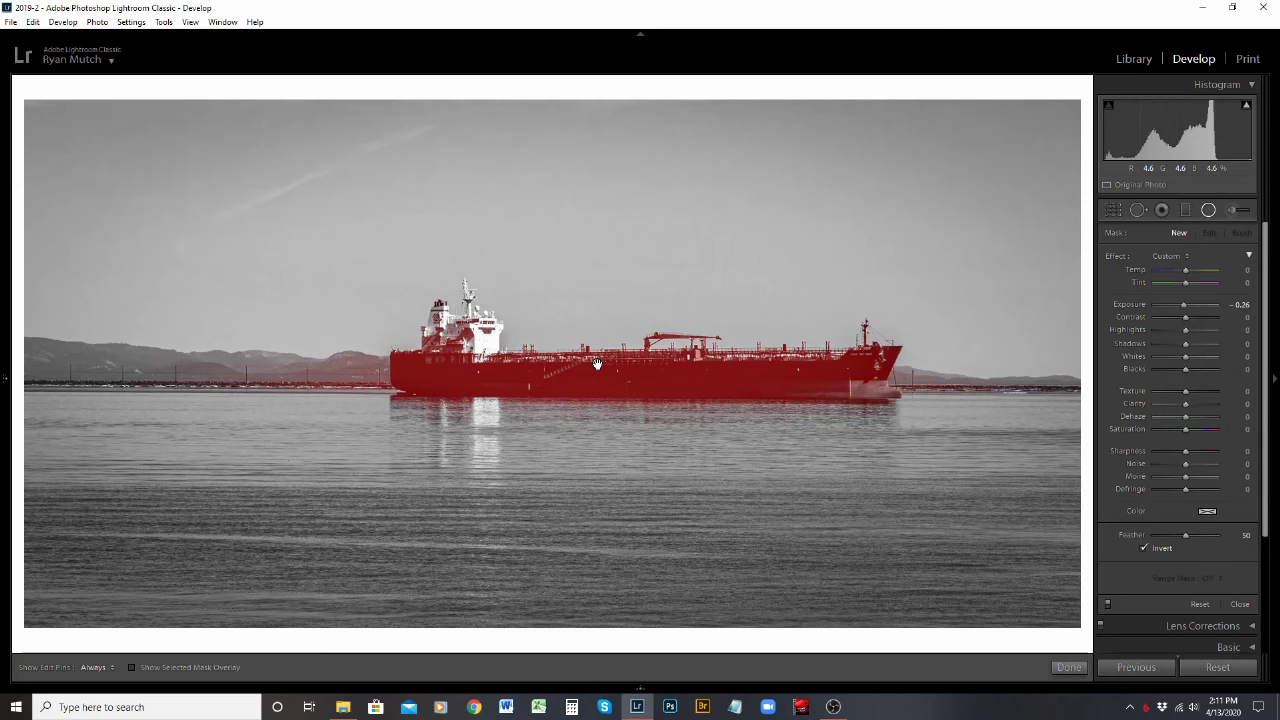
click(597, 364)
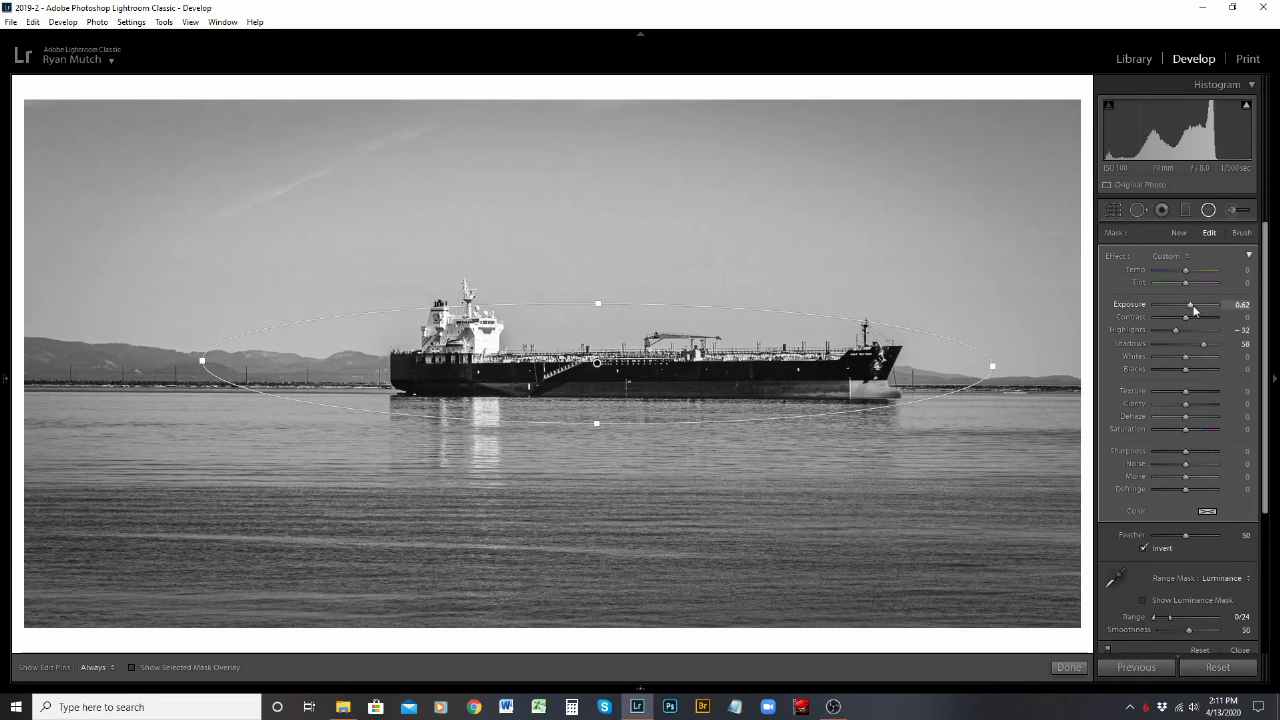
scroll(1116, 606, down, 1)
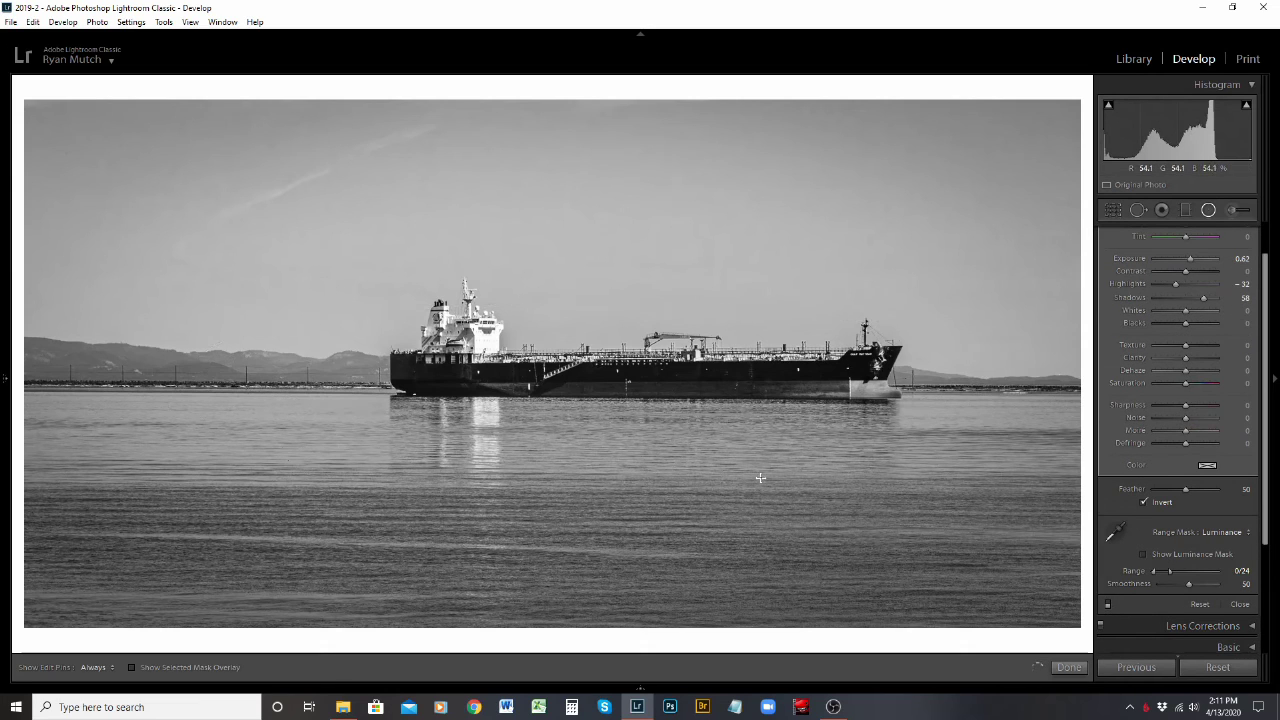
key(h)
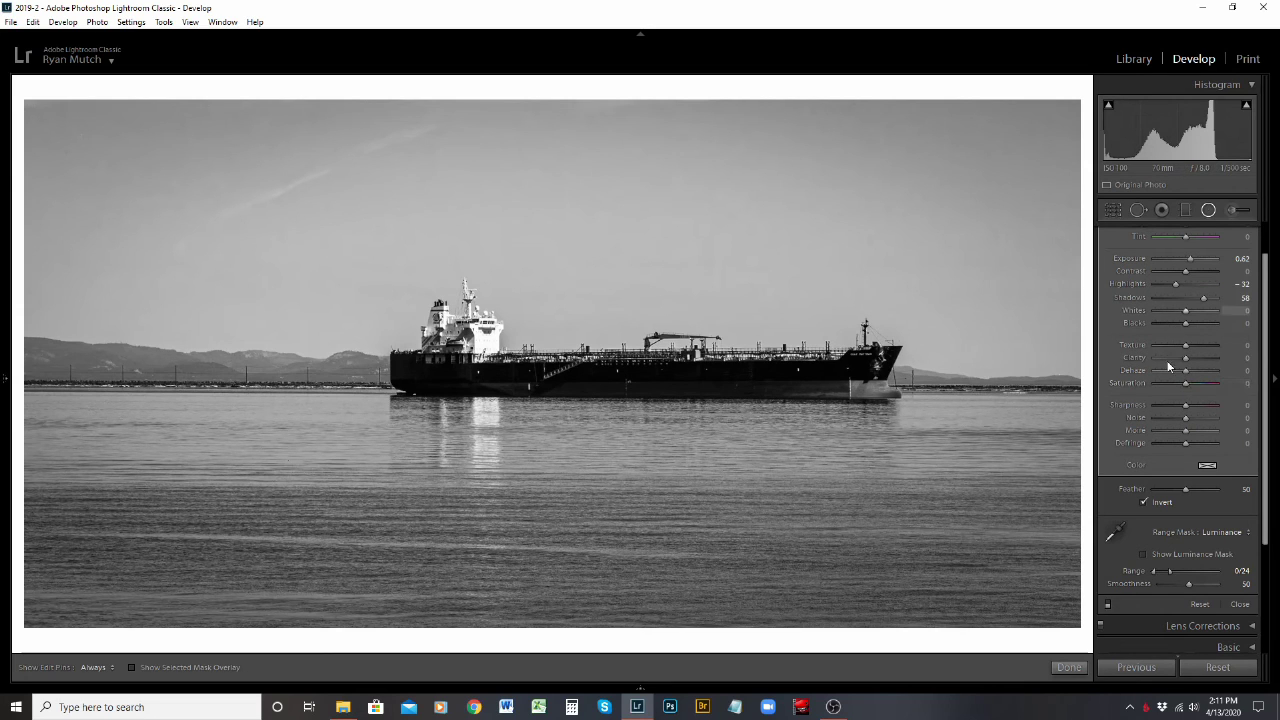
click(1109, 605)
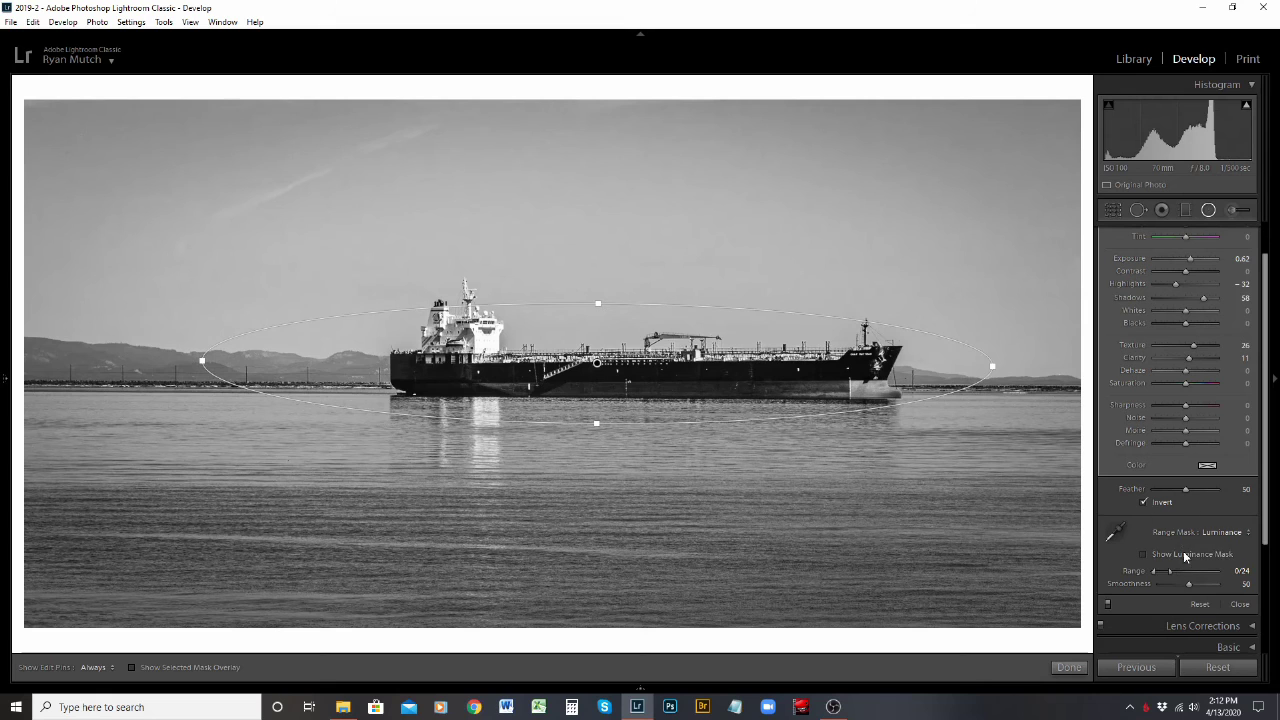
Show the ship filter's luminance mask and erase the mask from the hills beside the stern with a size 10 eraser brush at flow 60
click(1144, 555)
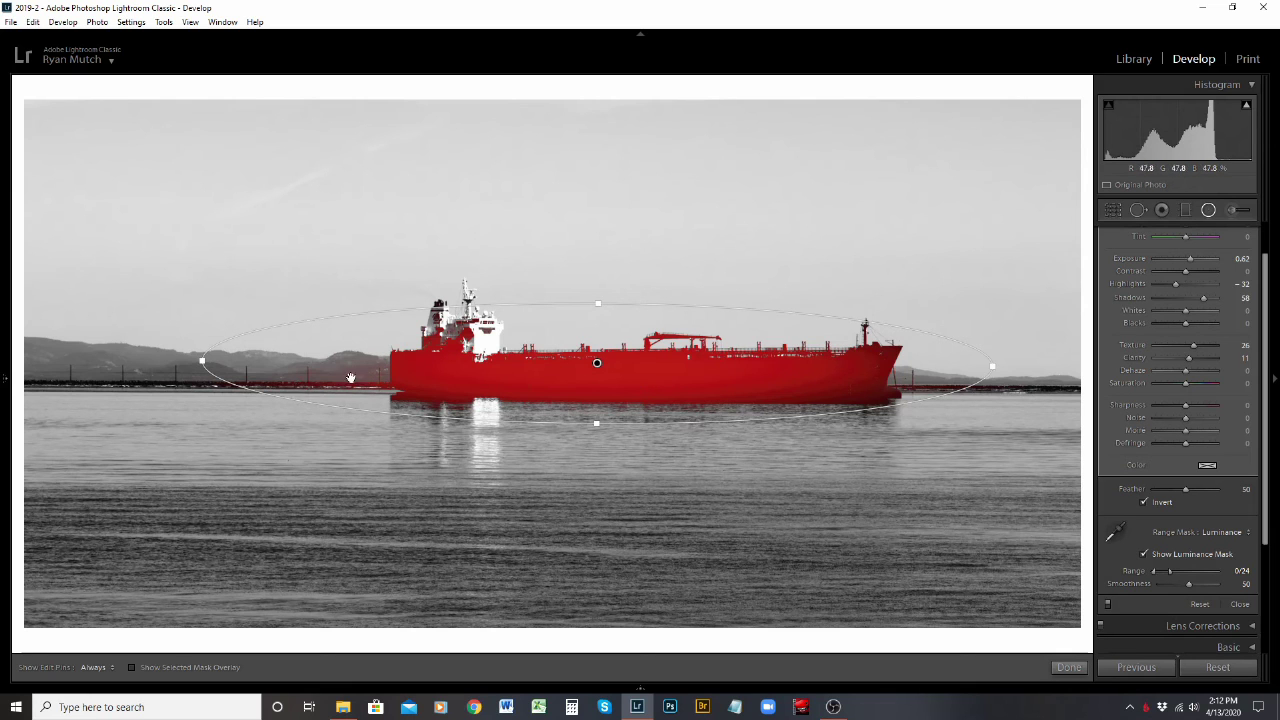
scroll(1245, 237, up, 1)
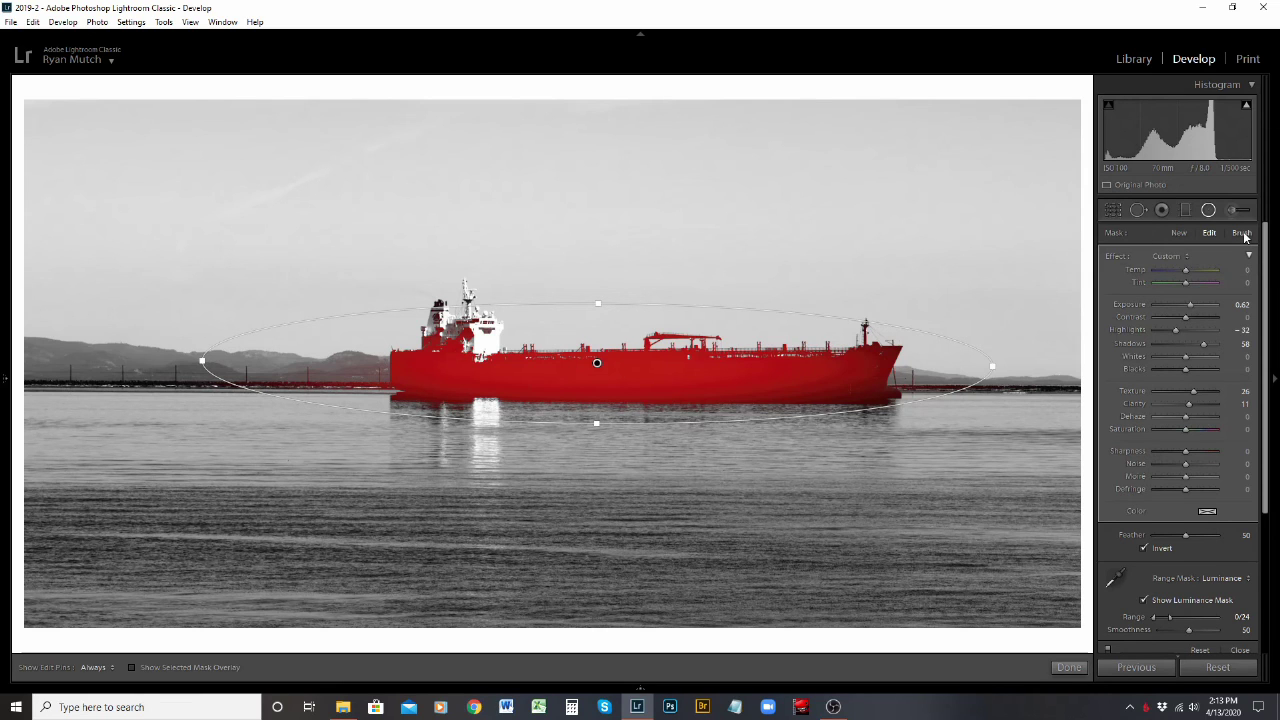
click(1243, 233)
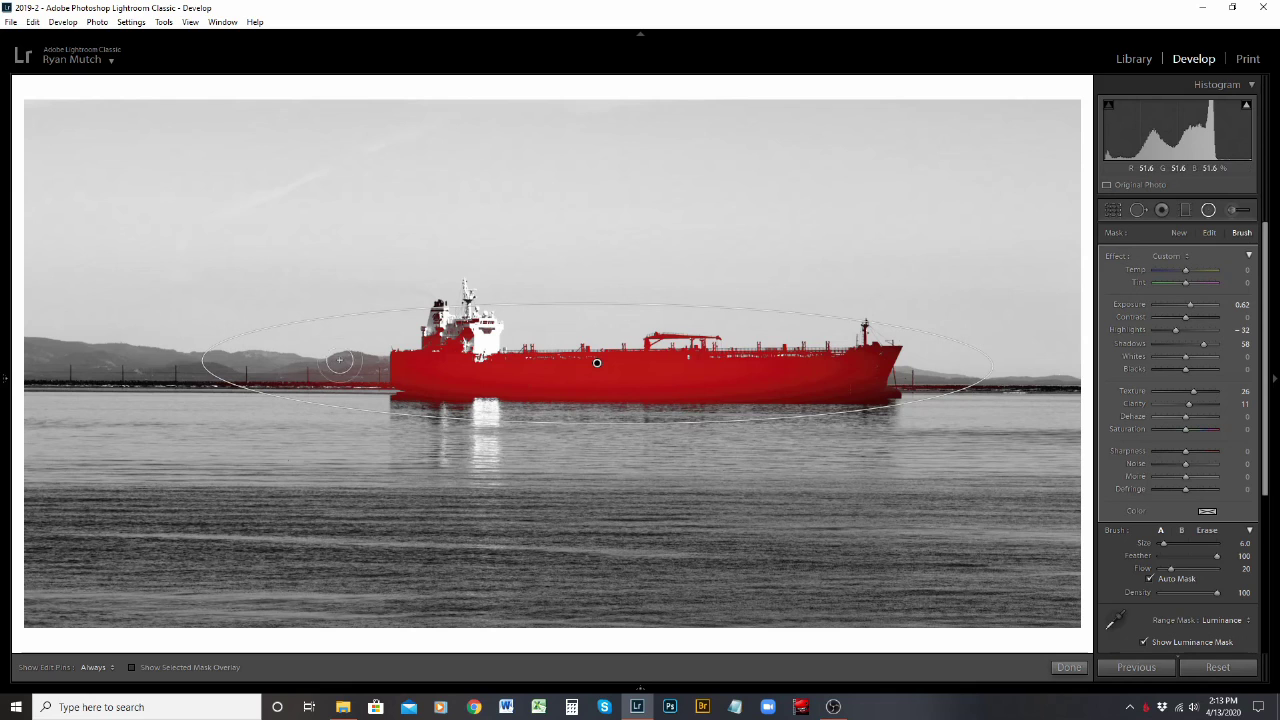
key(alt)
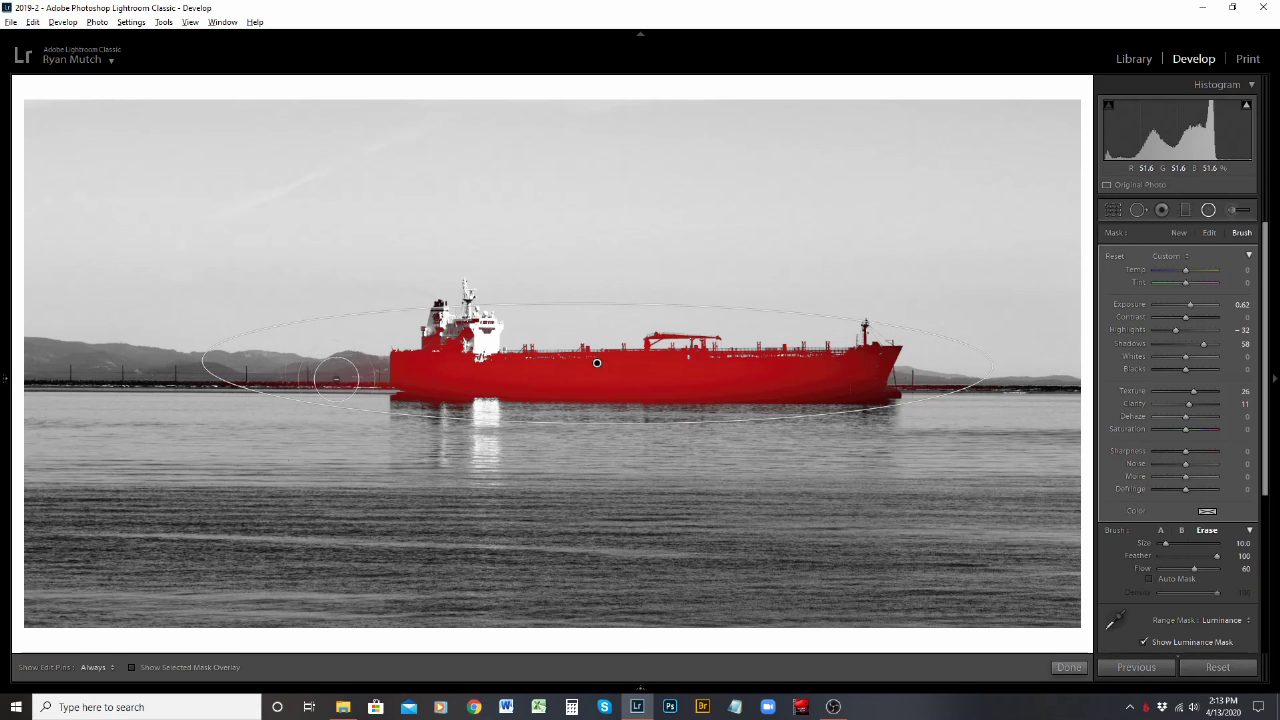
key(h)
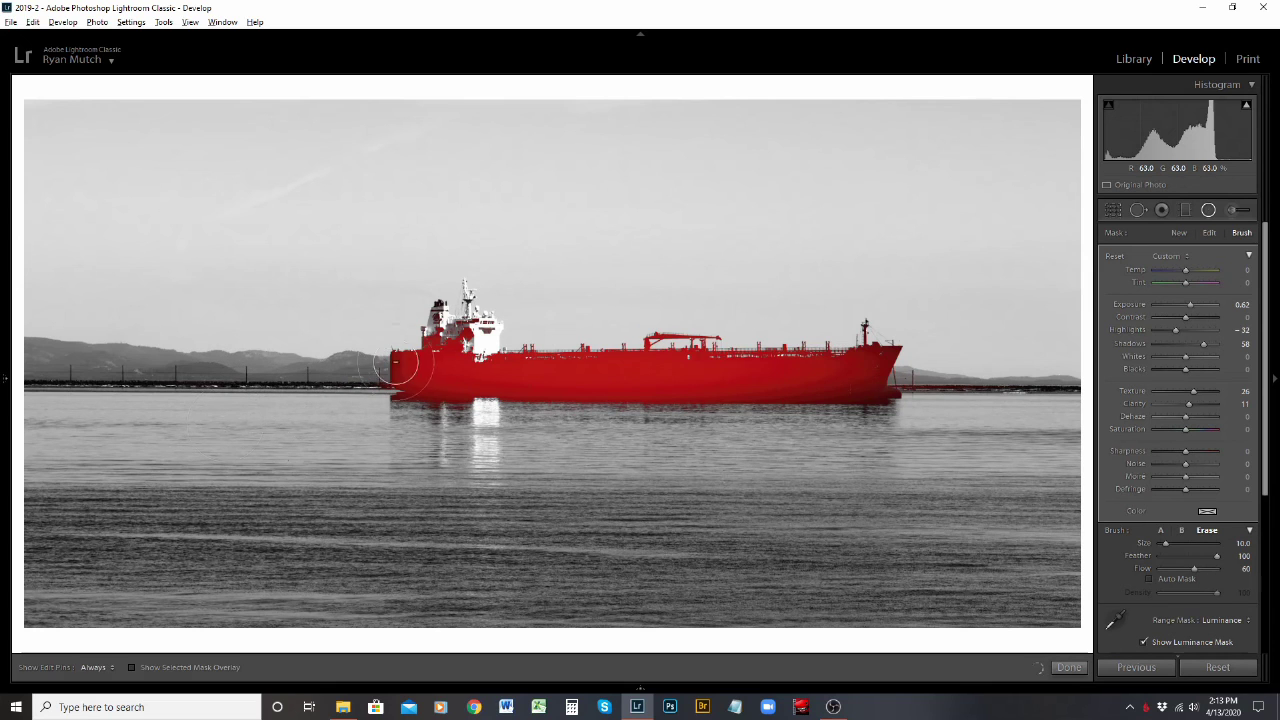
key(h)
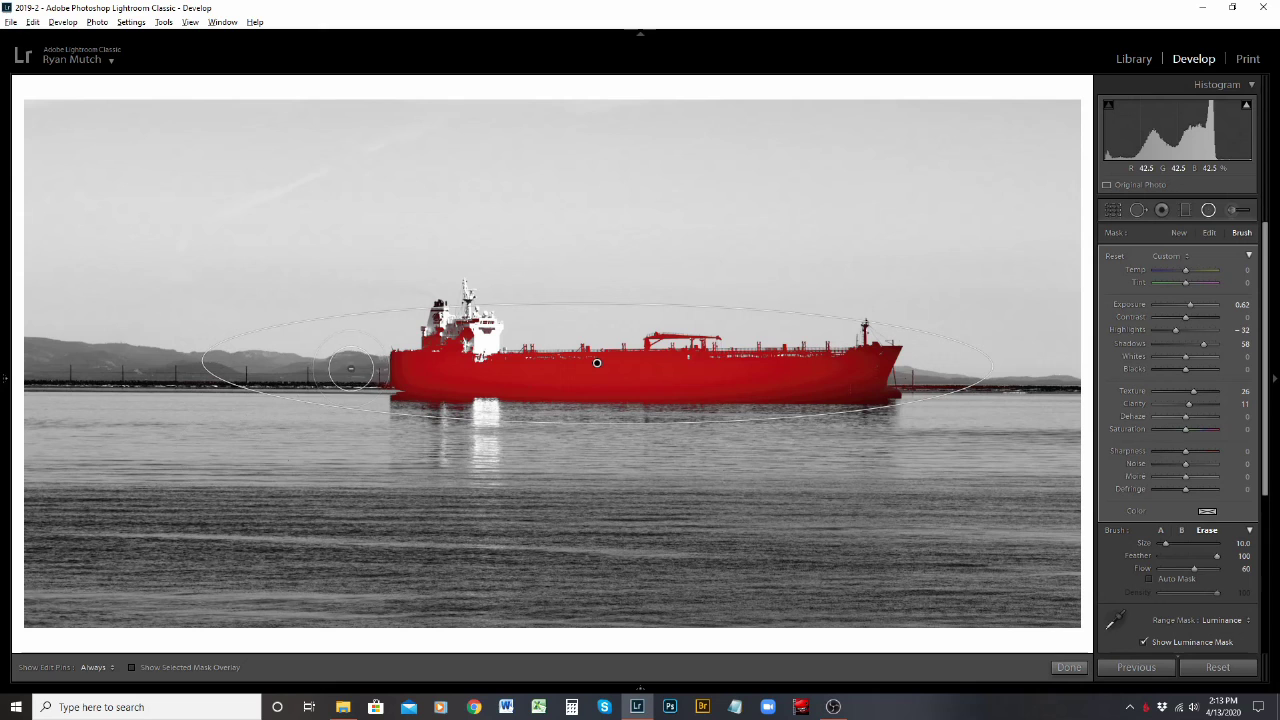
Reduce the eraser brush to size 3 and erase the mask along the shoreline beside the ship's stern
scroll(363, 374, down, 5)
key(h)
drag(378, 398, 316, 384)
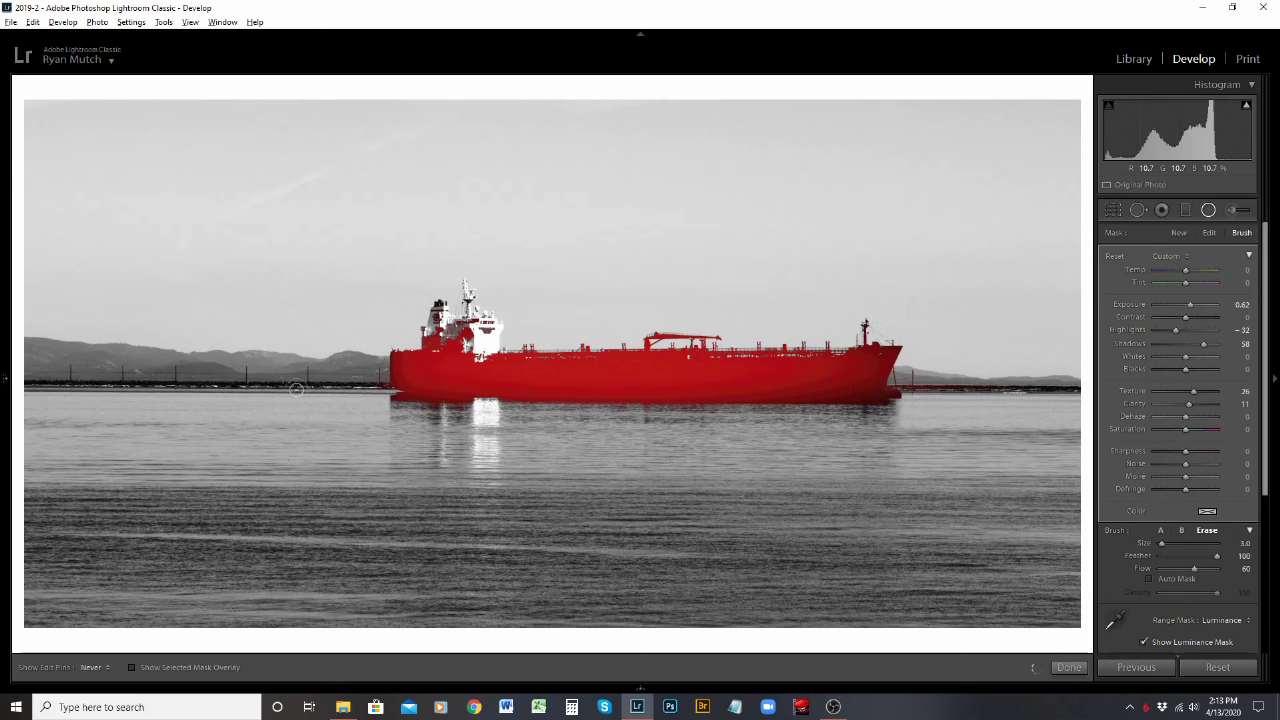
key(h)
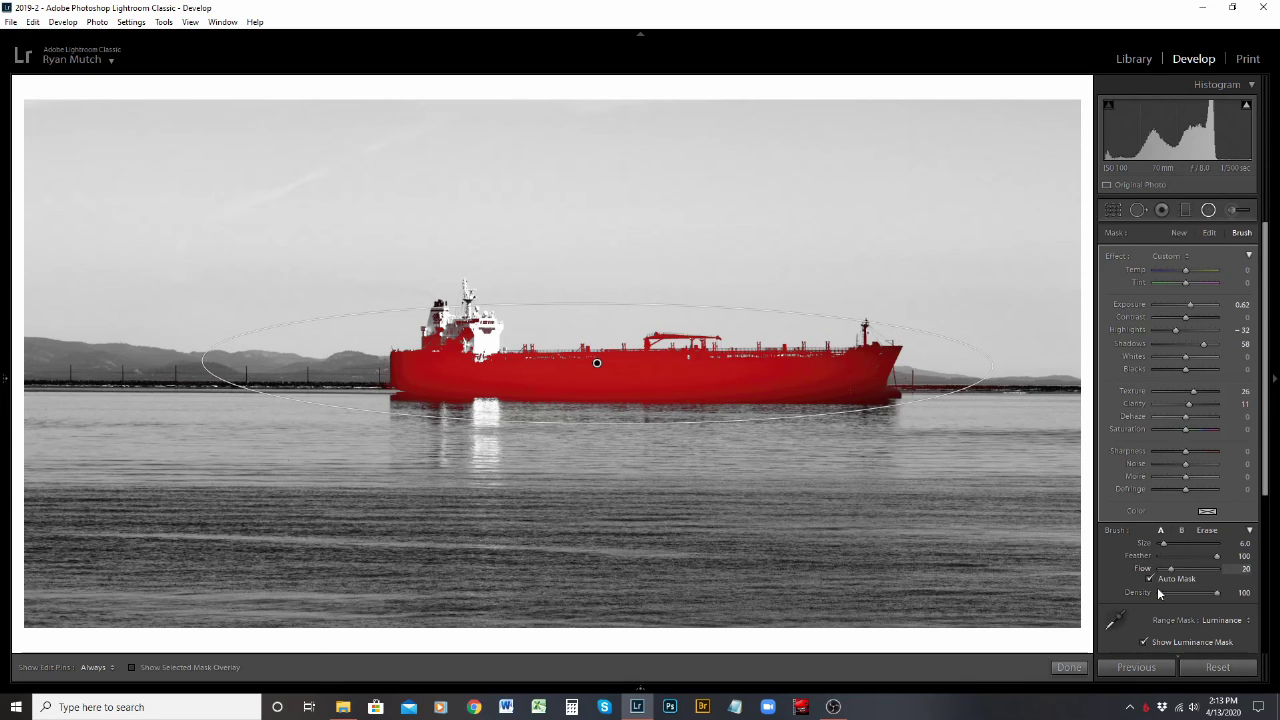
Hide the ship filter's luminance mask and switch to a new Adjustment Brush mask
click(1144, 642)
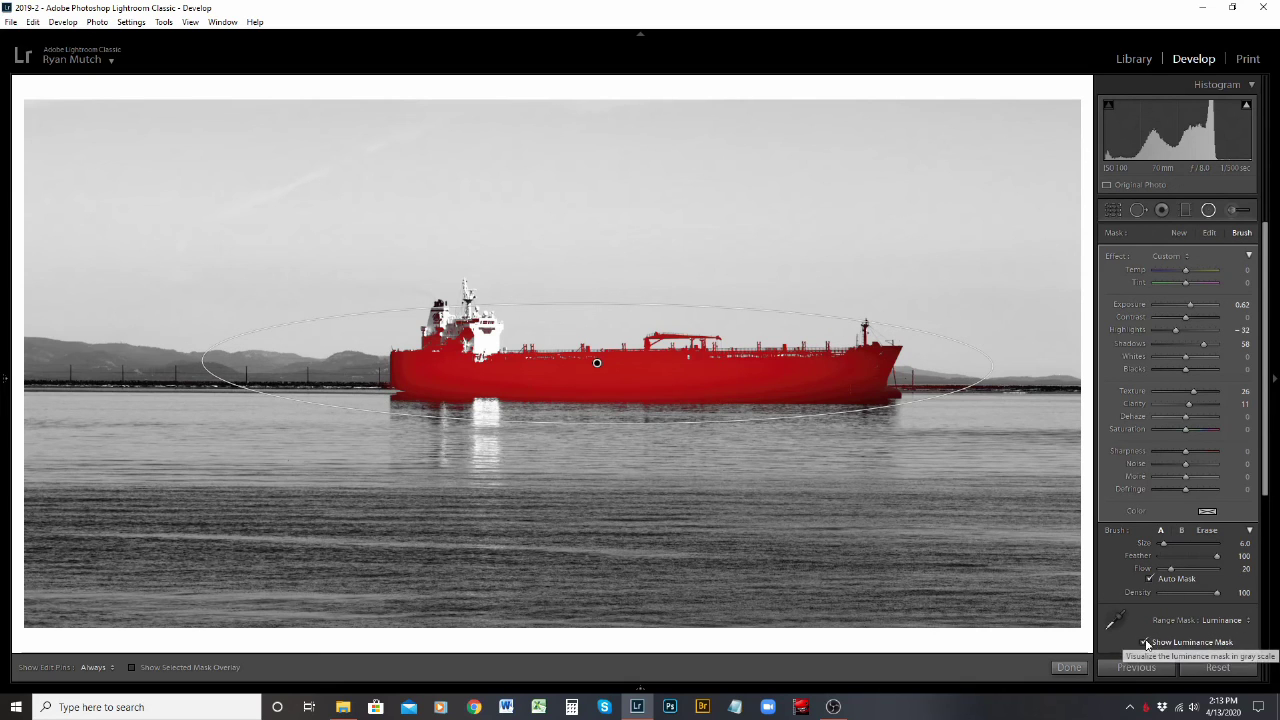
scroll(1266, 349, down, 2)
scroll(1264, 342, up, 2)
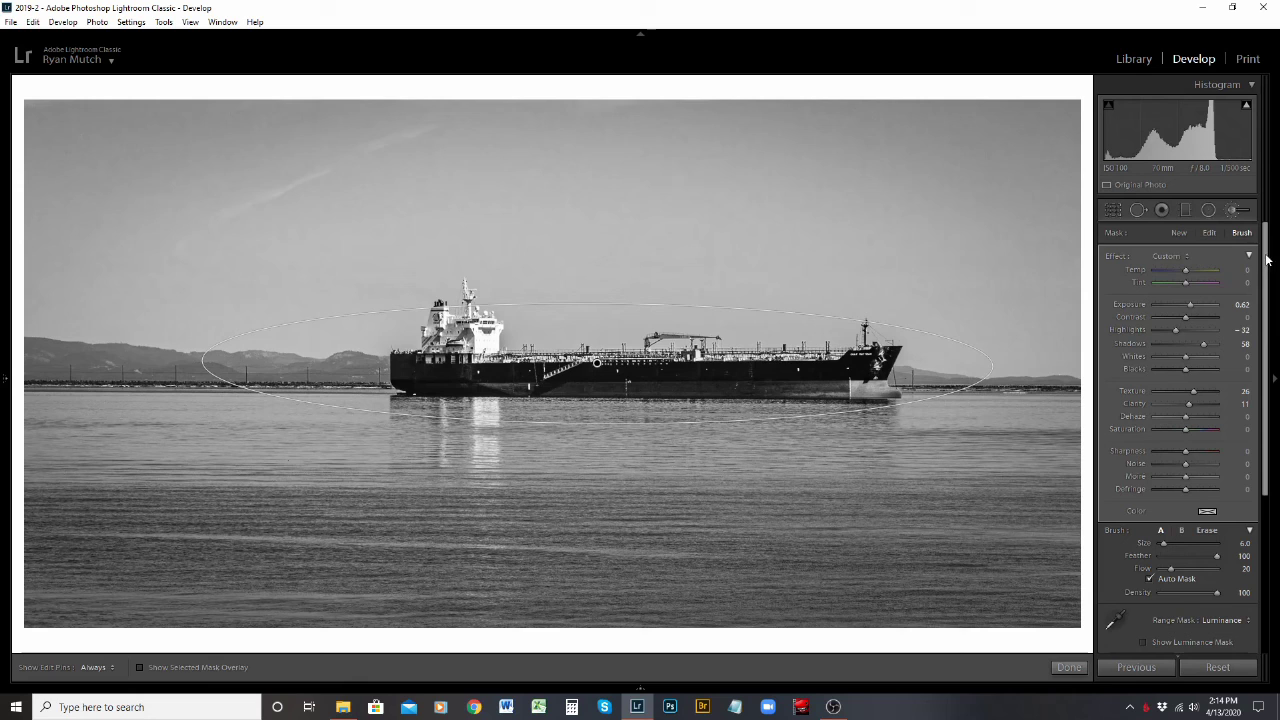
key(Delete)
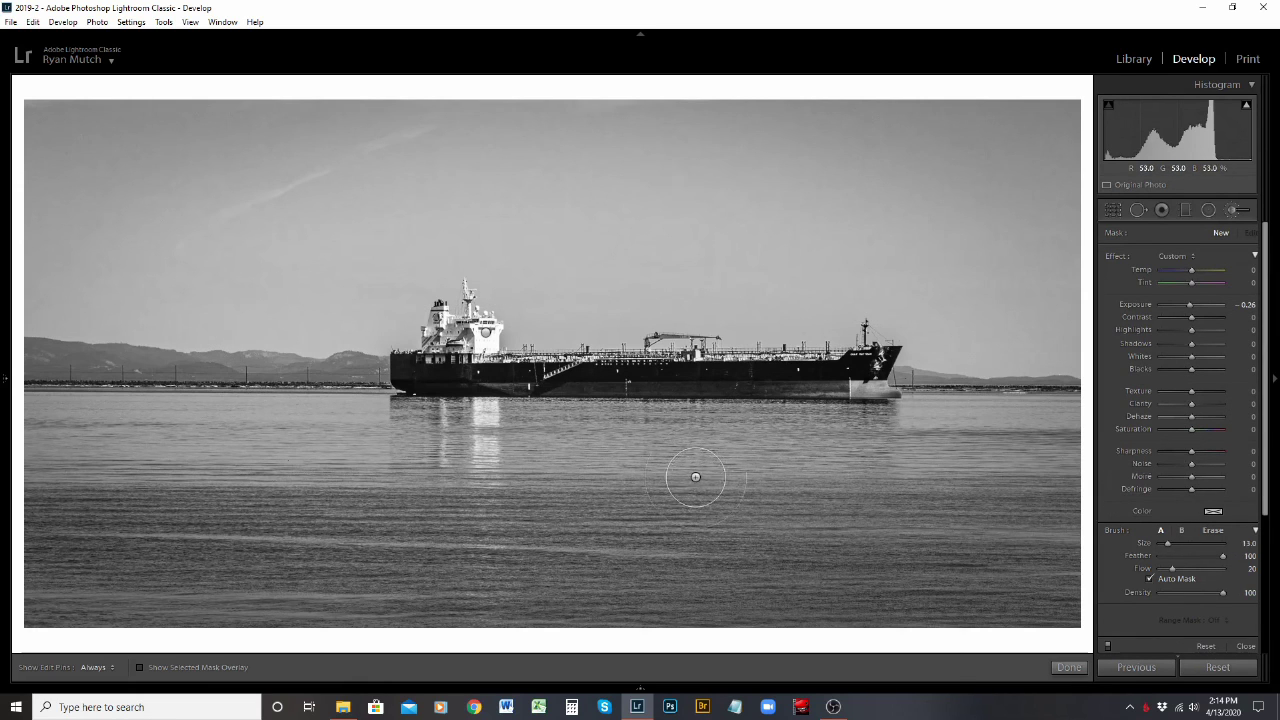
Paint a new Adjustment Brush mask across the foreground water with Exposure at −1.22 and a size 35 brush
scroll(670, 462, up, 3)
double_click(1135, 304)
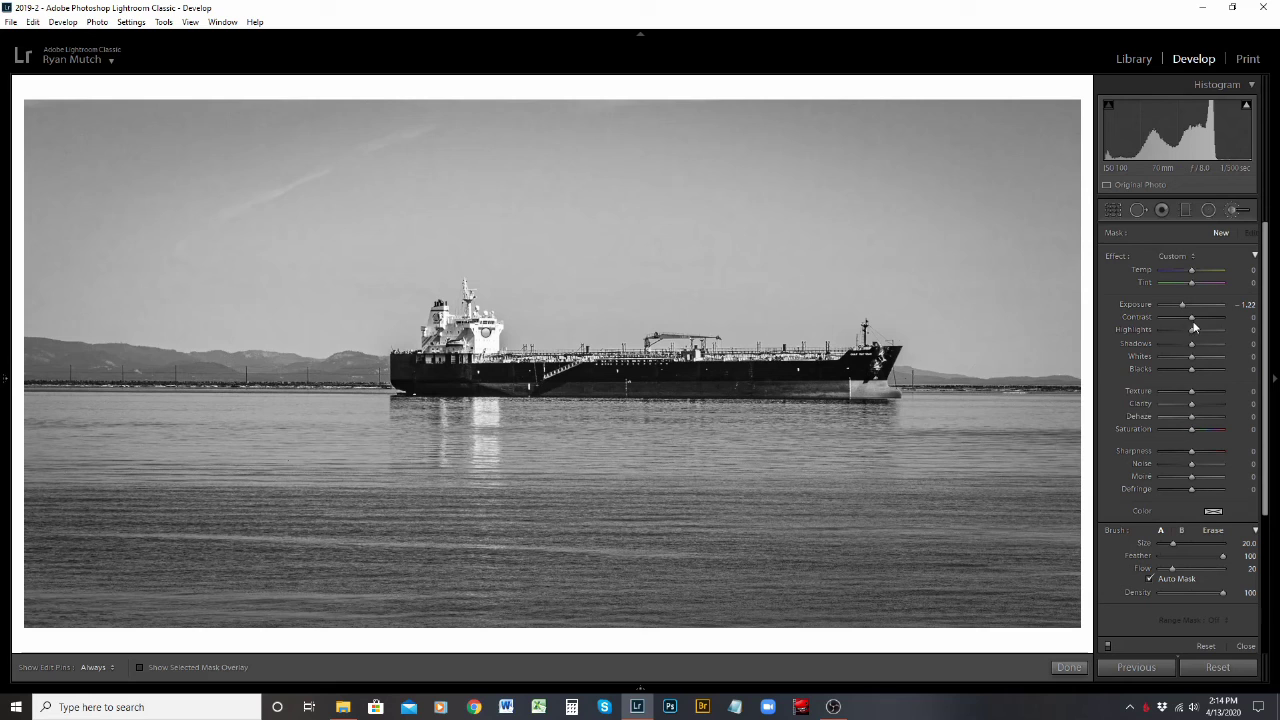
scroll(693, 563, up, 2)
scroll(680, 553, up, 3)
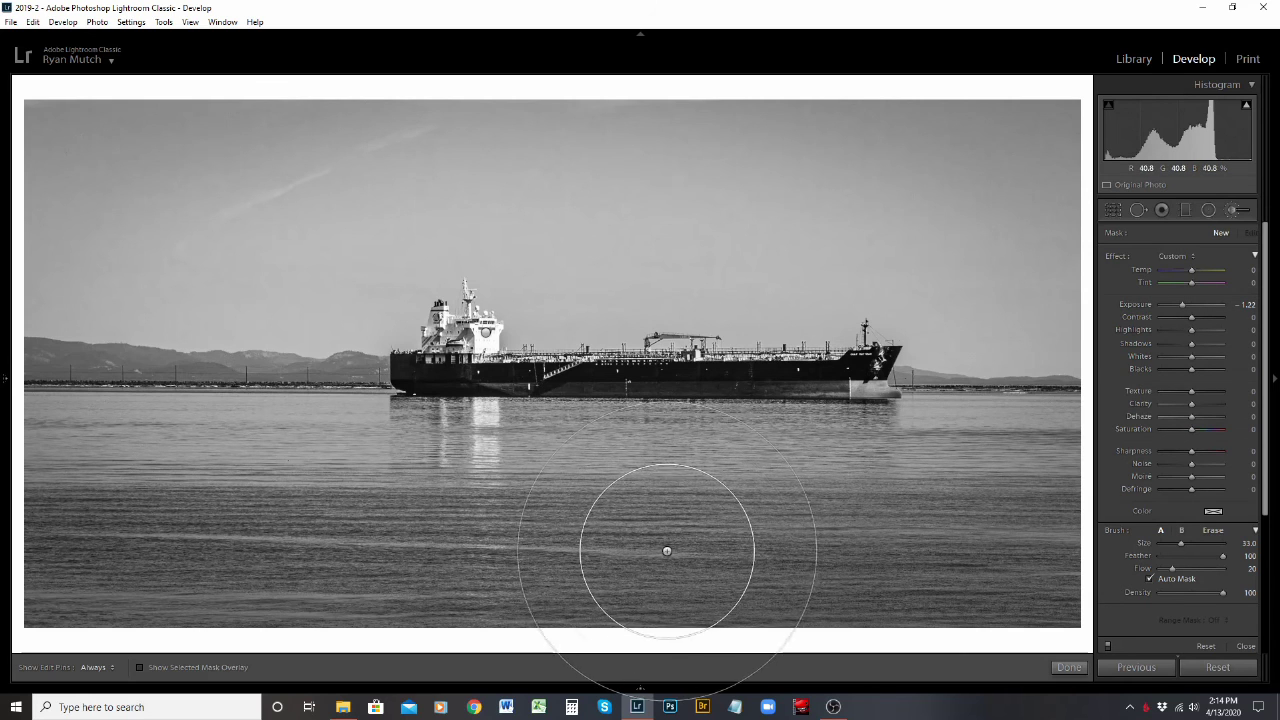
scroll(542, 520, up, 2)
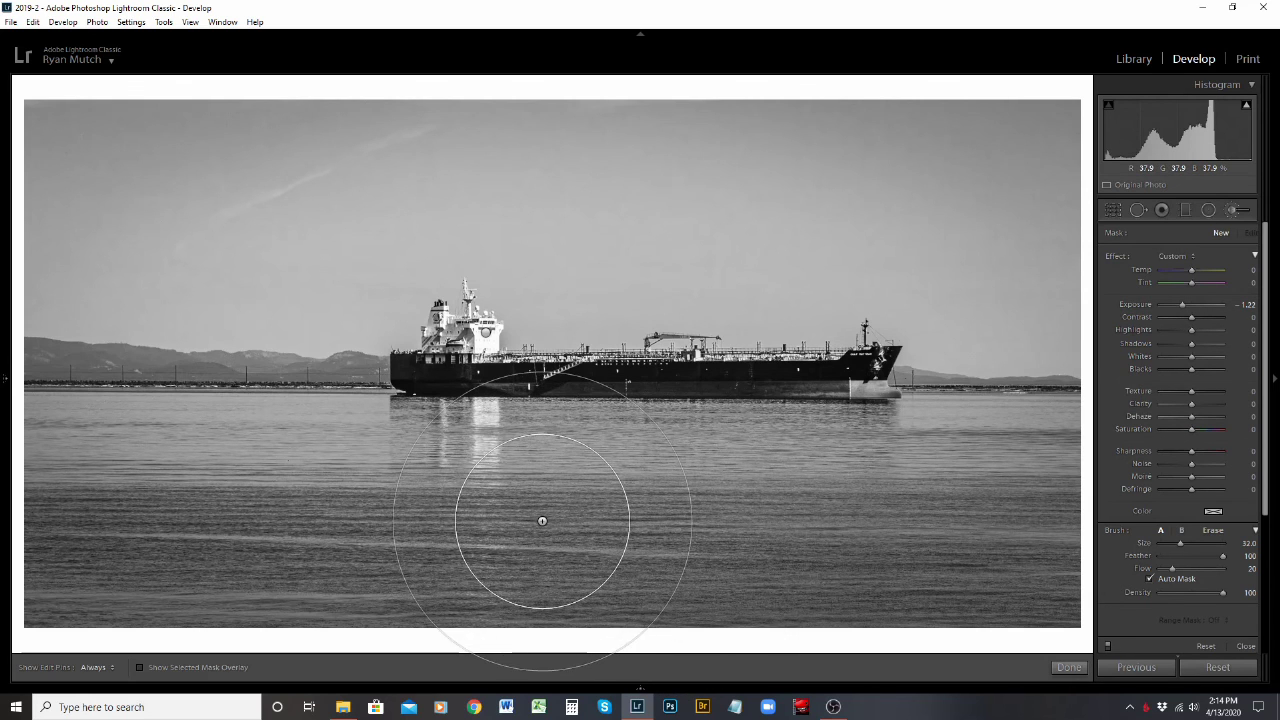
scroll(542, 520, down, 5)
scroll(542, 520, up, 5)
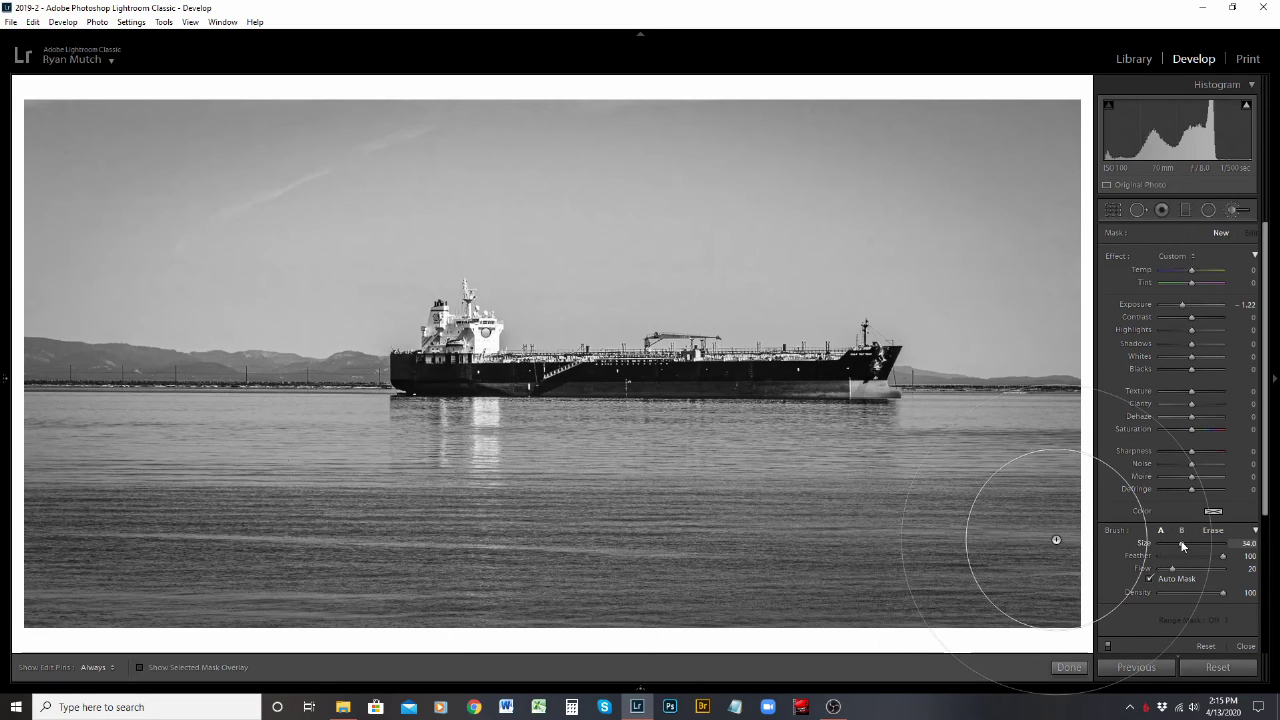
scroll(514, 501, down, 3)
scroll(514, 501, up, 6)
scroll(514, 501, down, 5)
scroll(514, 501, up, 2)
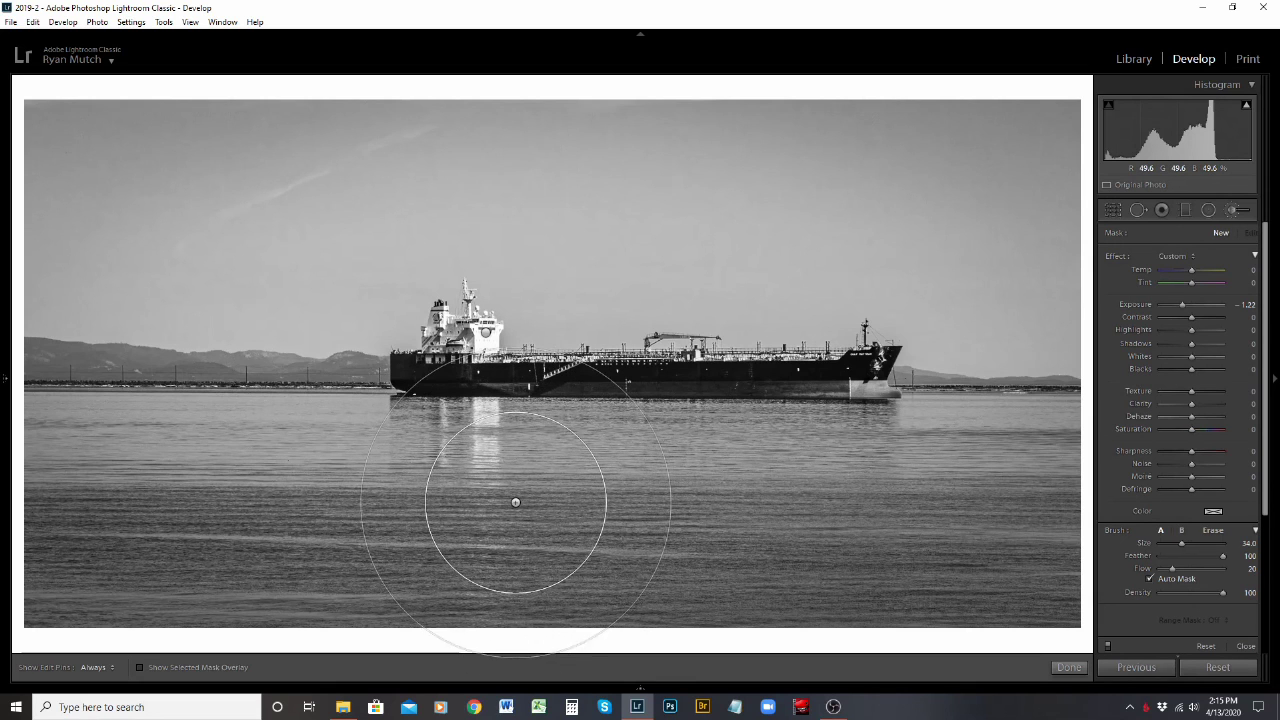
scroll(440, 529, down, 4)
scroll(434, 530, up, 5)
mouse_move(346, 529)
mouse_down()
mouse_move(872, 521)
mouse_move(166, 537)
mouse_move(943, 514)
mouse_move(365, 569)
mouse_move(531, 540)
mouse_move(789, 531)
mouse_move(140, 511)
mouse_move(140, 531)
mouse_move(1171, 557)
mouse_move(57, 543)
mouse_move(86, 534)
mouse_move(122, 487)
mouse_move(526, 517)
mouse_move(994, 506)
mouse_move(977, 497)
mouse_move(57, 494)
mouse_move(83, 471)
mouse_move(503, 480)
mouse_move(917, 511)
mouse_move(1014, 486)
mouse_up()
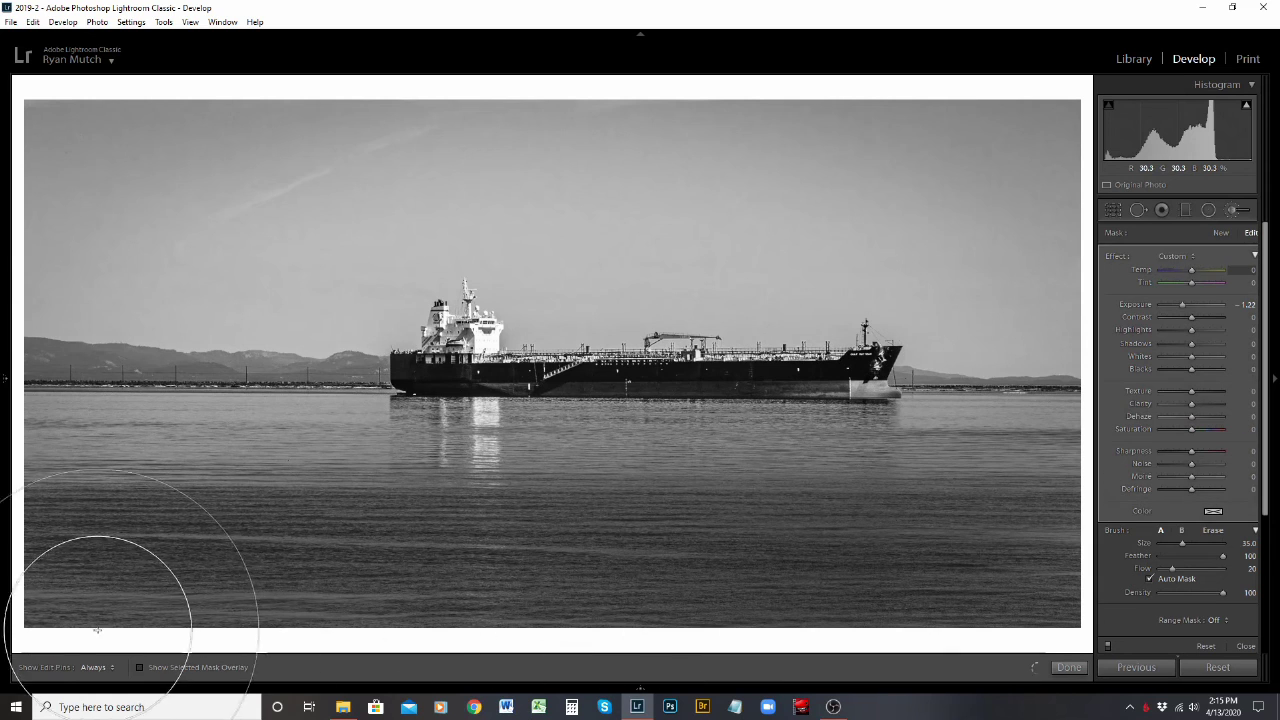
Show the water mask's overlay and toggle its edit pin off and on to inspect the painted area
click(140, 667)
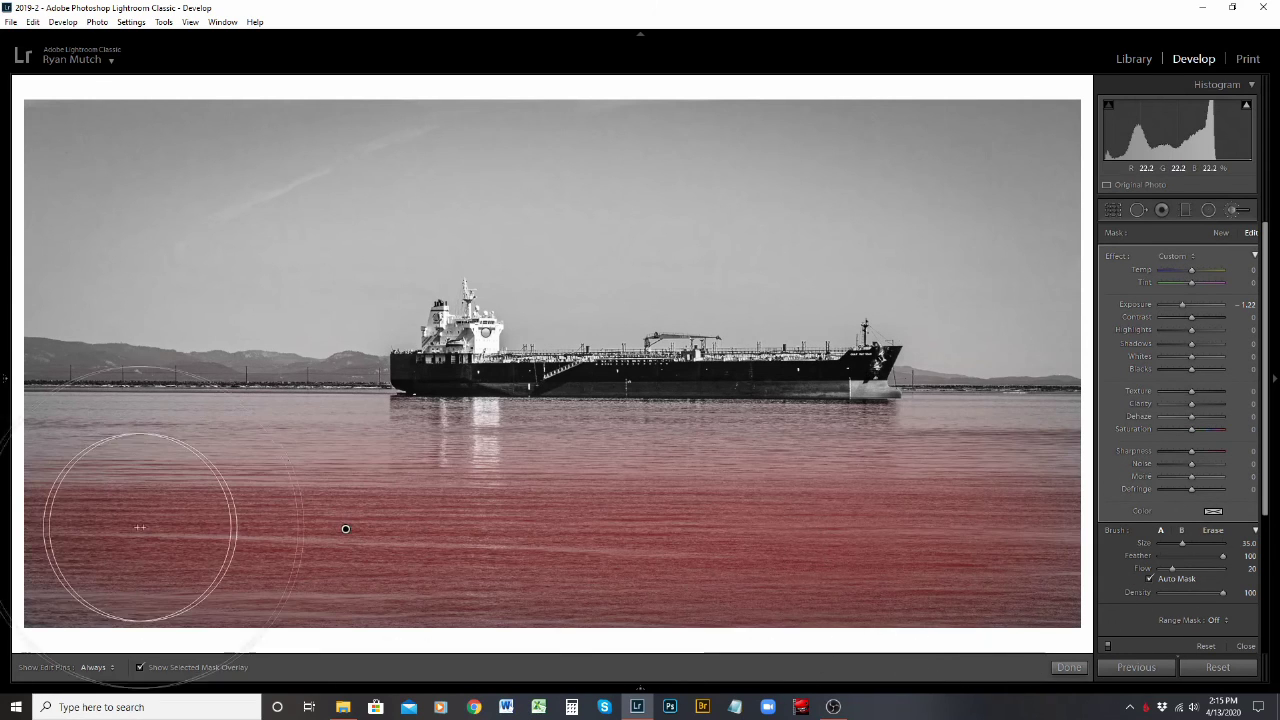
key(h)
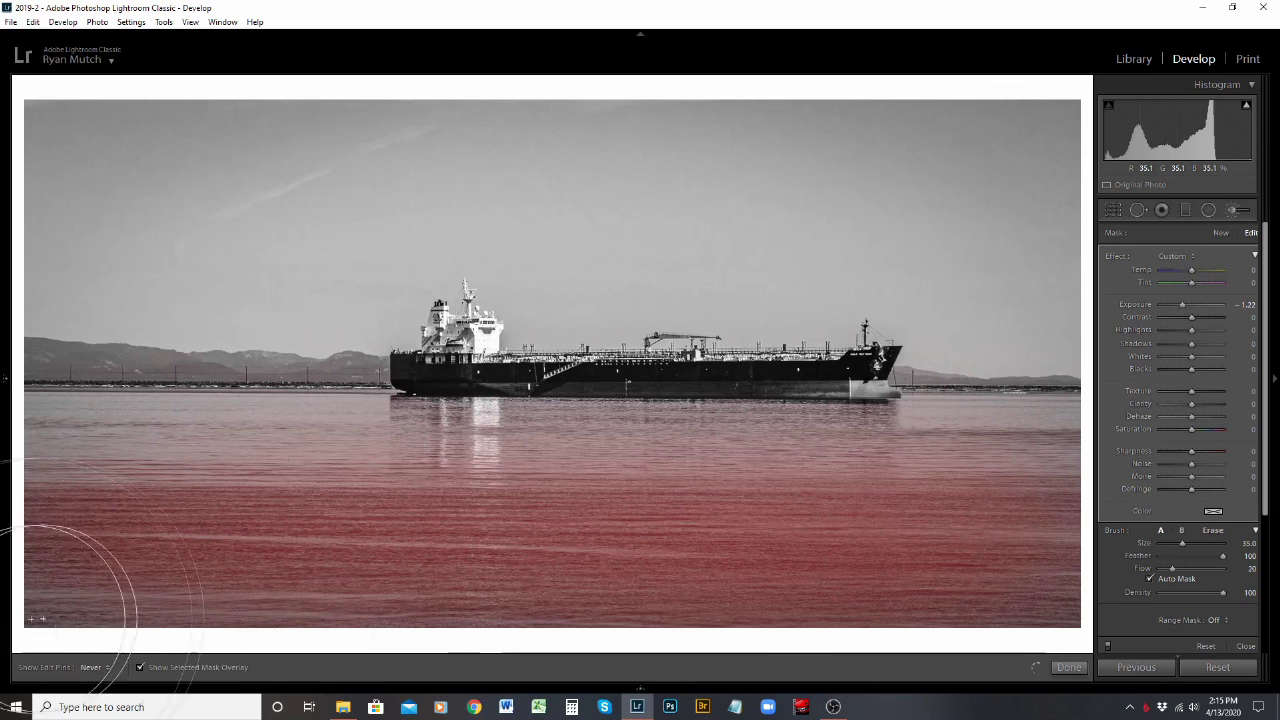
key(h)
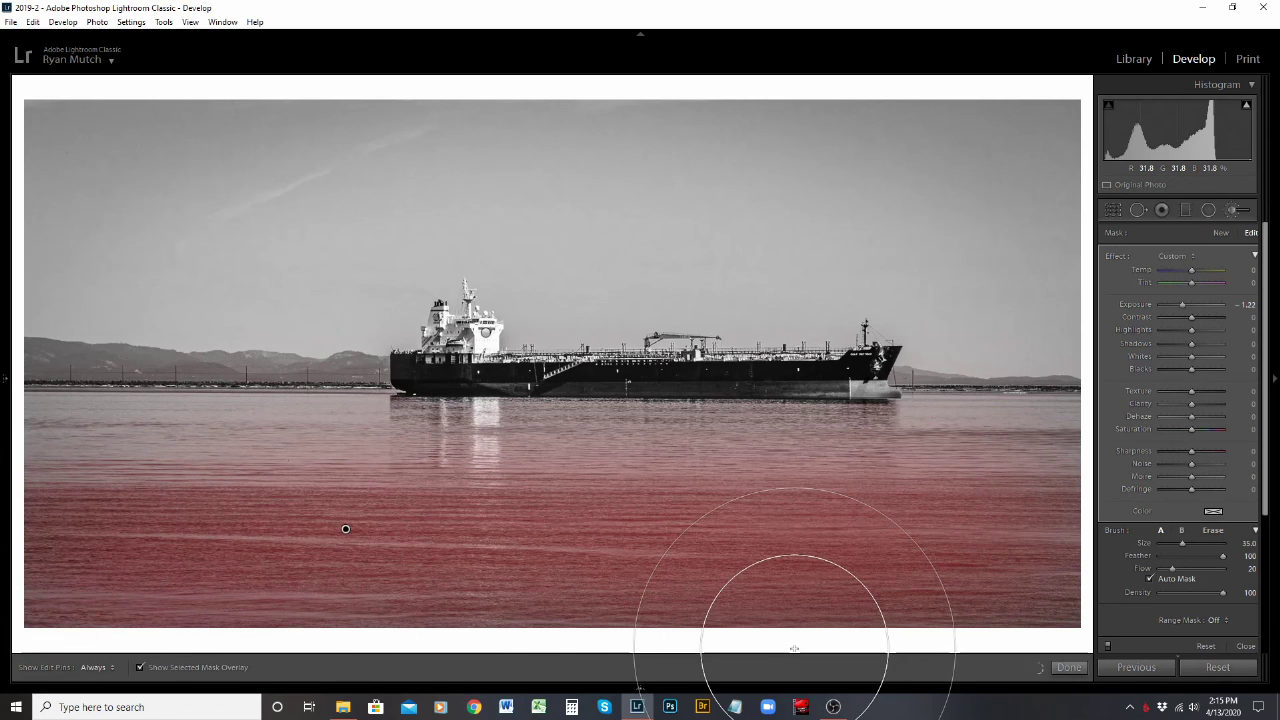
scroll(917, 508, down, 4)
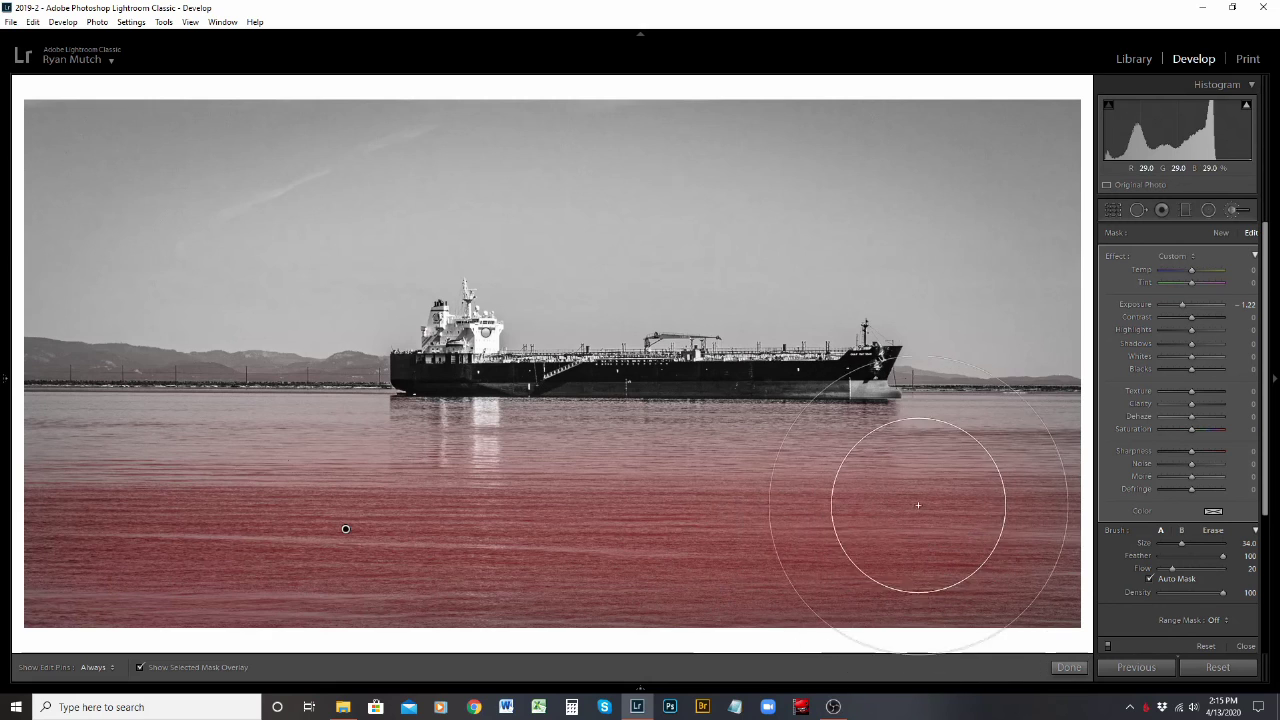
scroll(850, 505, down, 6)
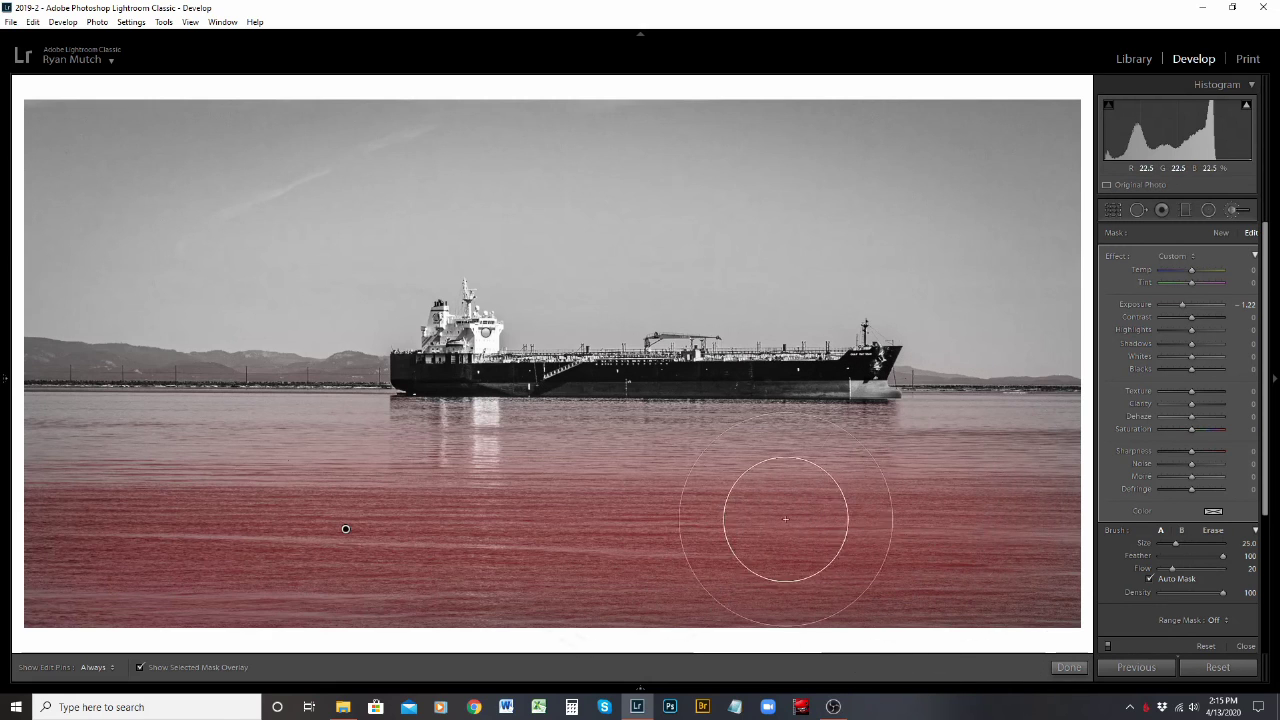
Hide the mask overlay and set the water adjustment's Contrast to 37, Whites to 63 and Blacks to −26
click(141, 668)
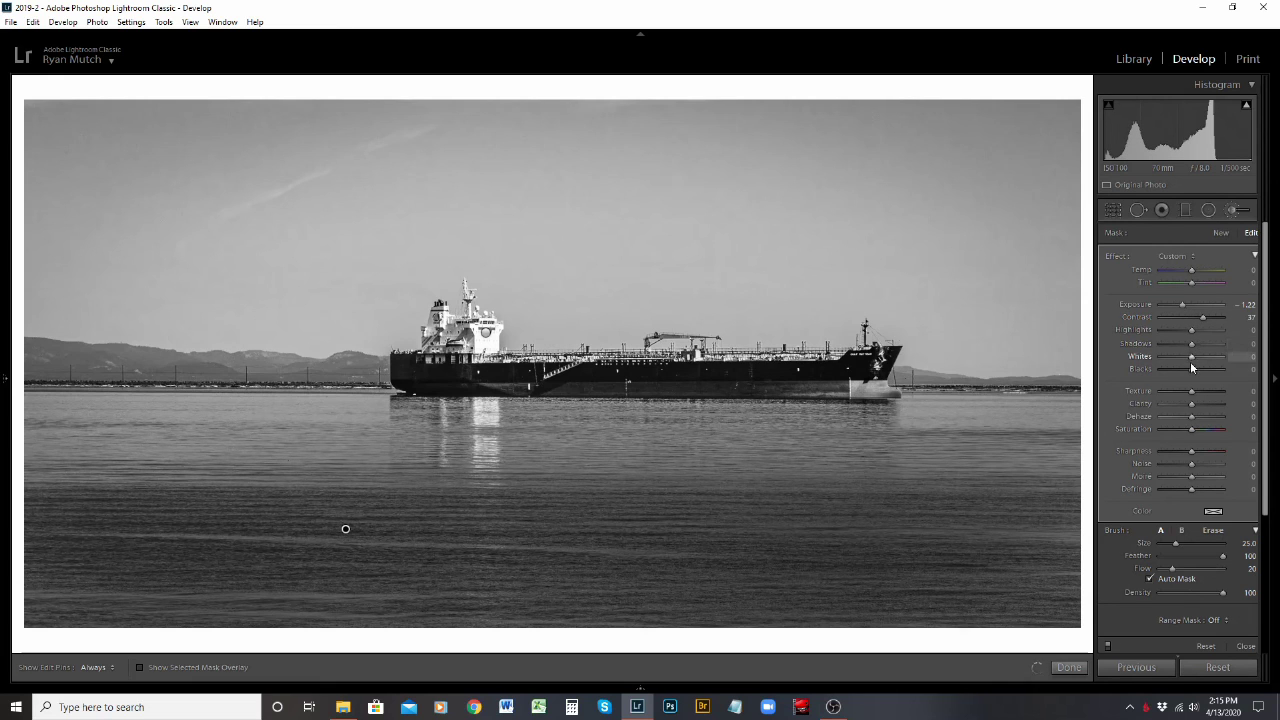
drag(1191, 357, 1210, 356)
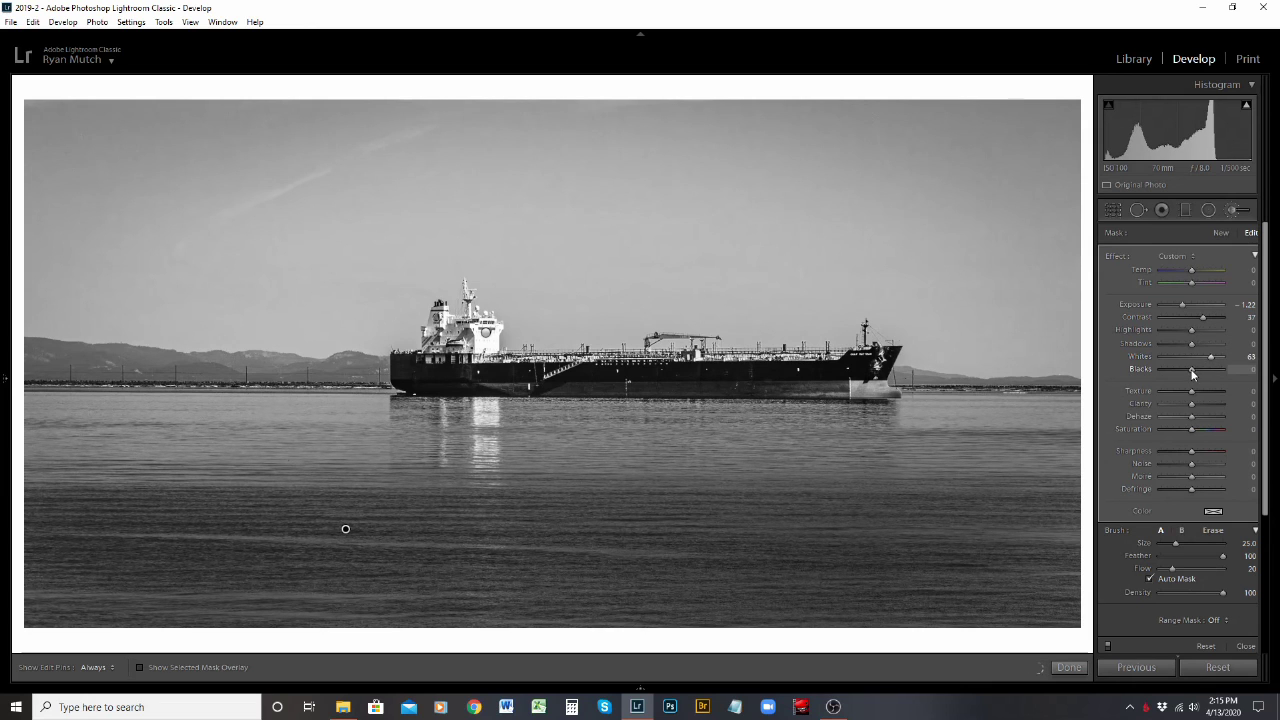
drag(1184, 380, 1183, 380)
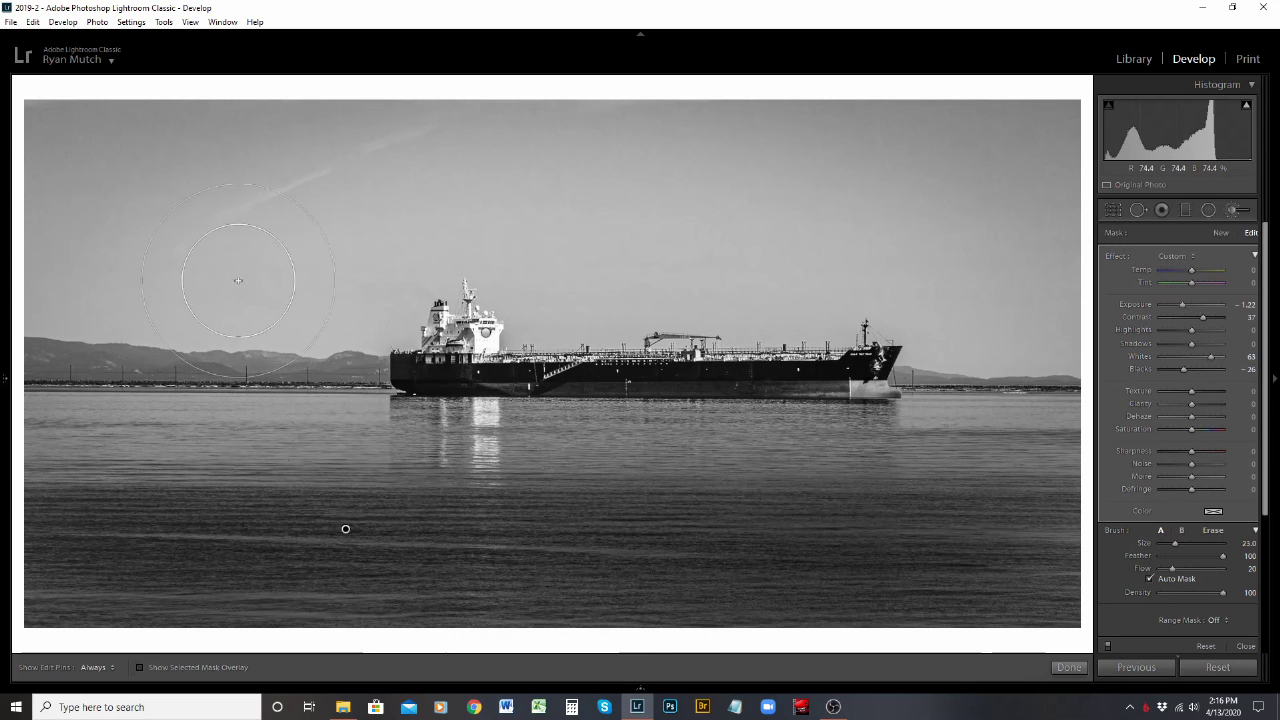
Add a separate brush adjustment on the ship's white superstructure with a size 9 brush and set its Exposure to −0.70
scroll(223, 252, down, 3)
scroll(223, 208, down, 2)
mouse_move(488, 340)
click(488, 340)
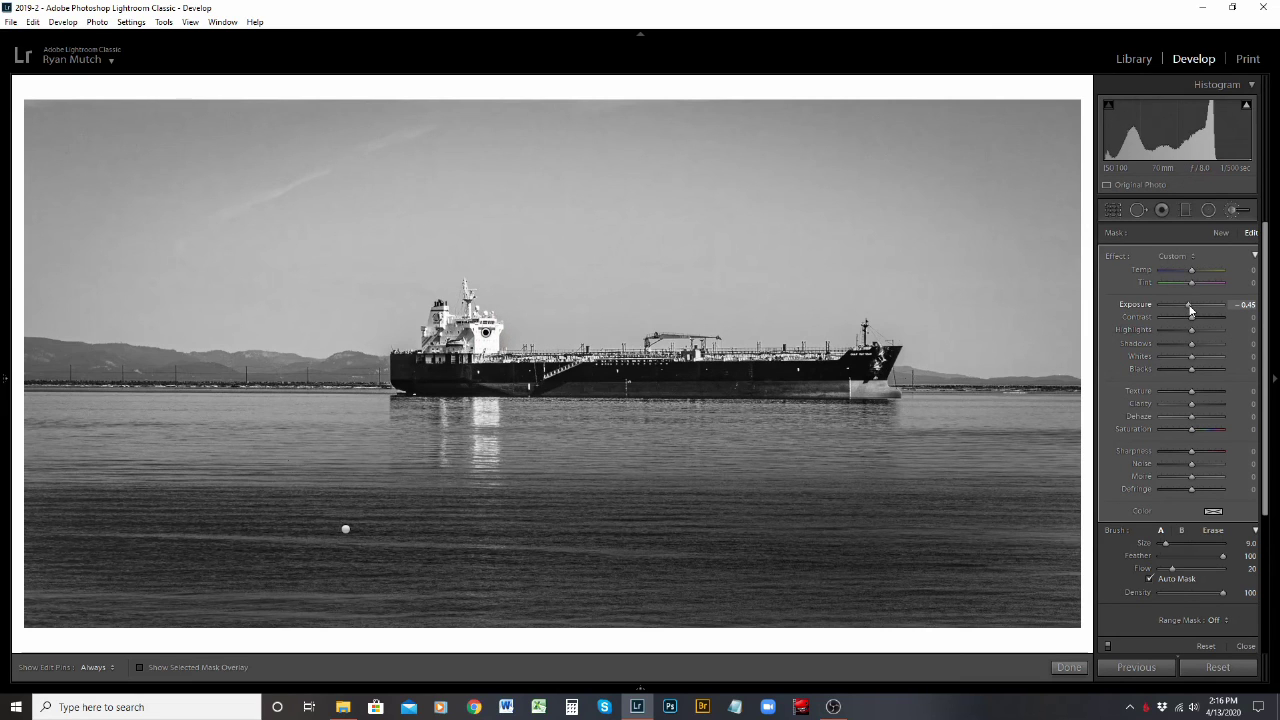
drag(1189, 311, 1182, 313)
drag(1183, 308, 1188, 306)
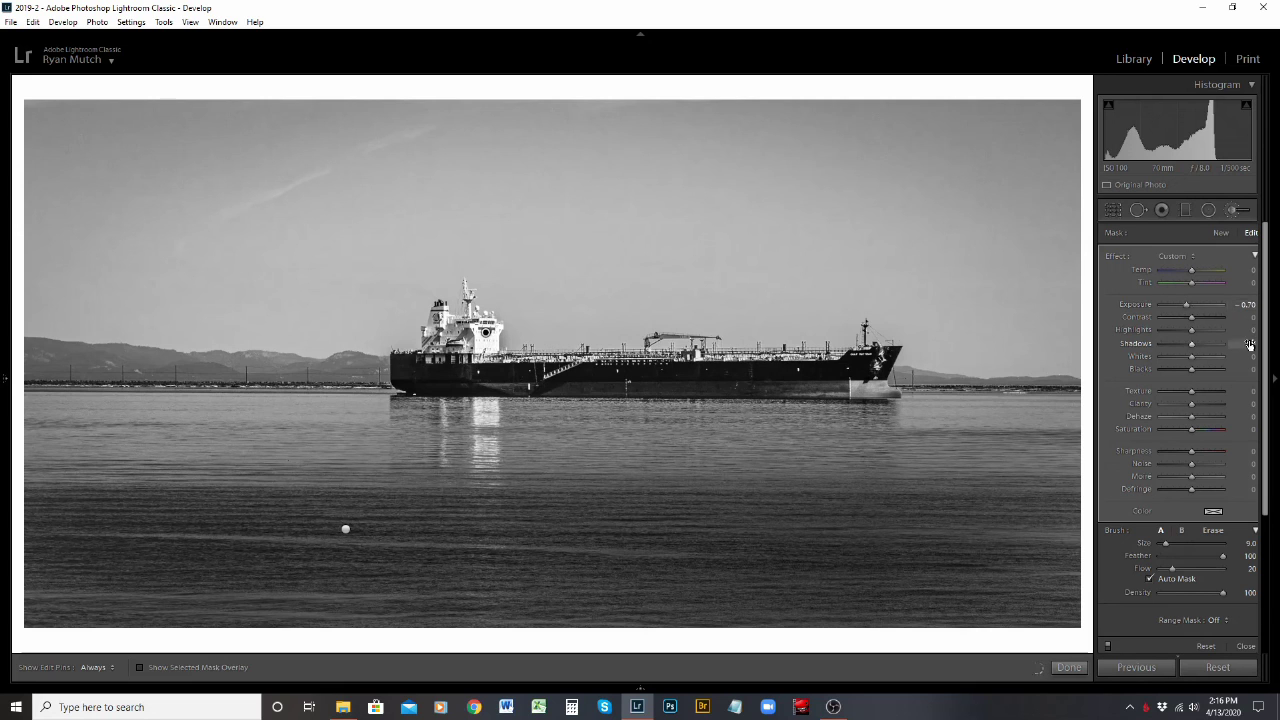
Limit the superstructure adjustment with a Luminance range mask of 50/100, display the luminance mask, and finish using the Adjustment Brush
drag(1272, 321, 1275, 440)
click(1215, 430)
click(1210, 478)
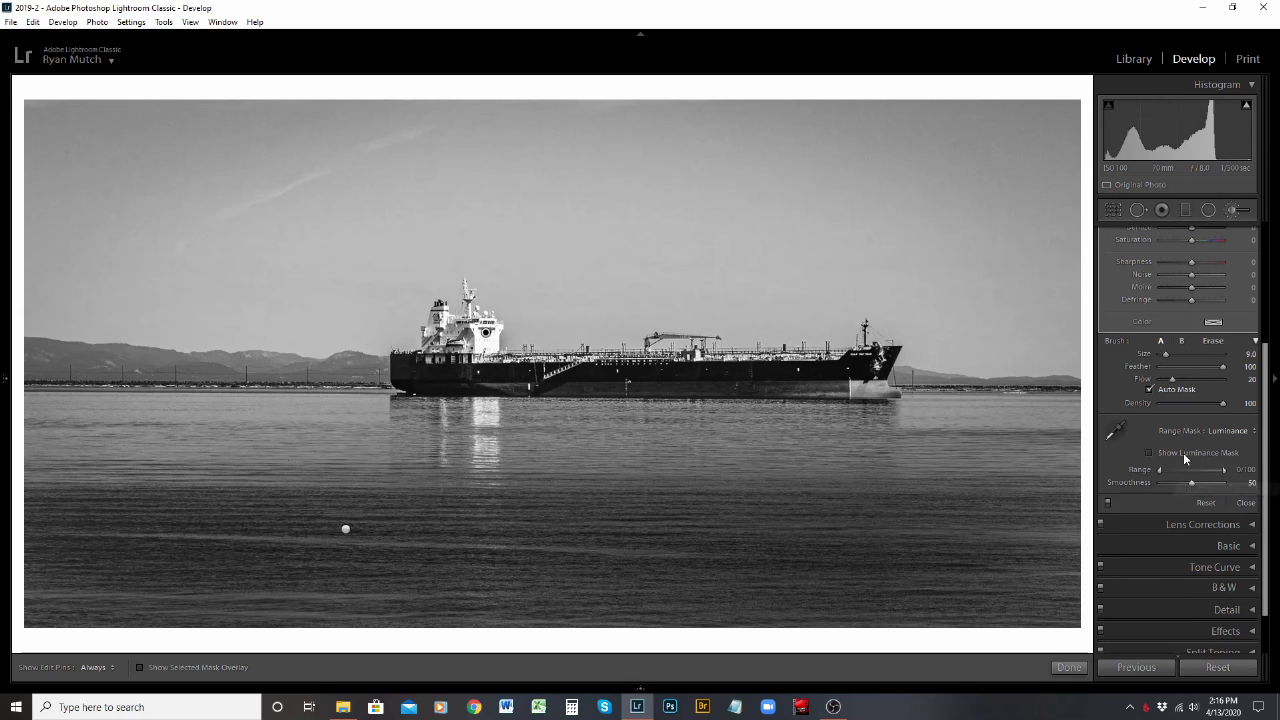
click(1150, 454)
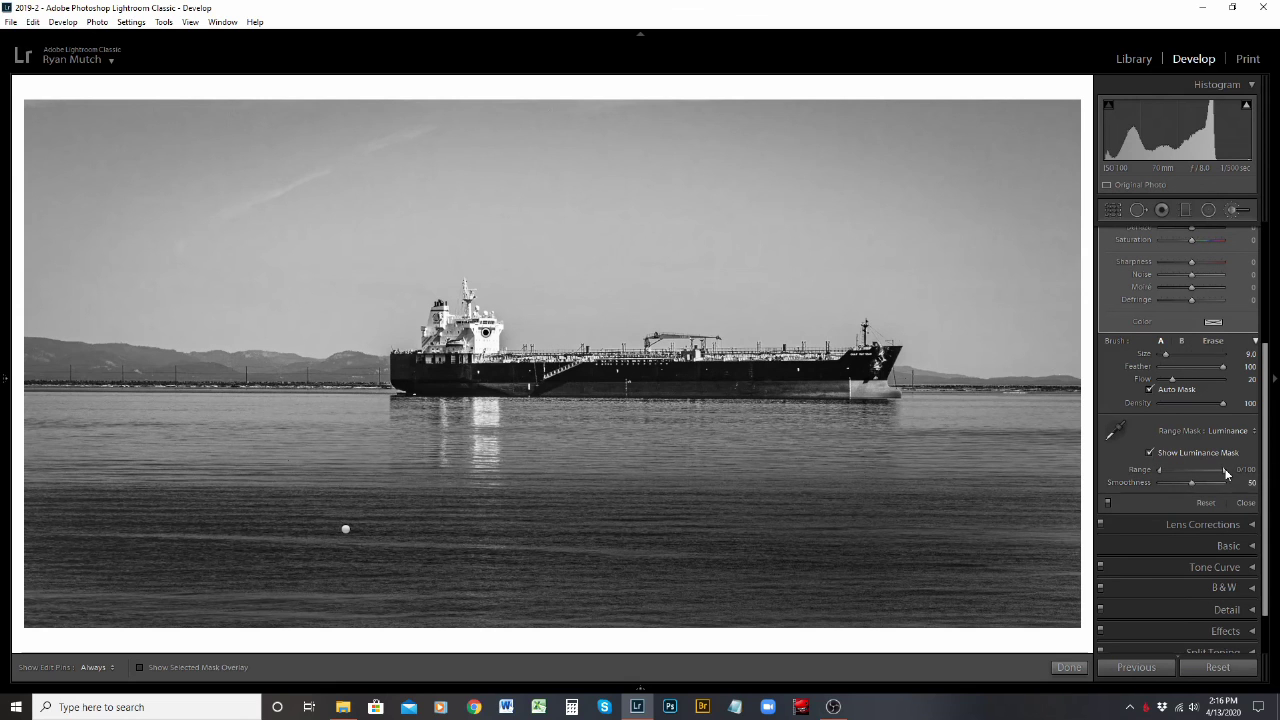
drag(1226, 471, 1224, 474)
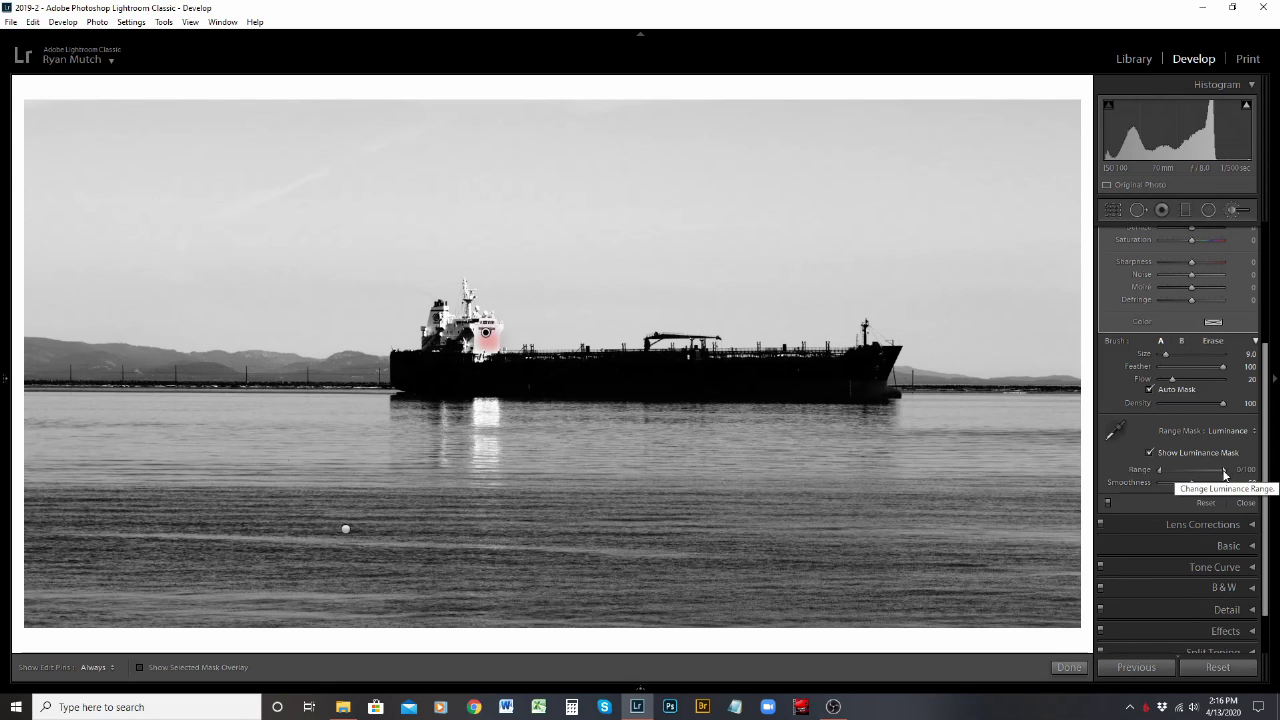
drag(1160, 471, 1191, 474)
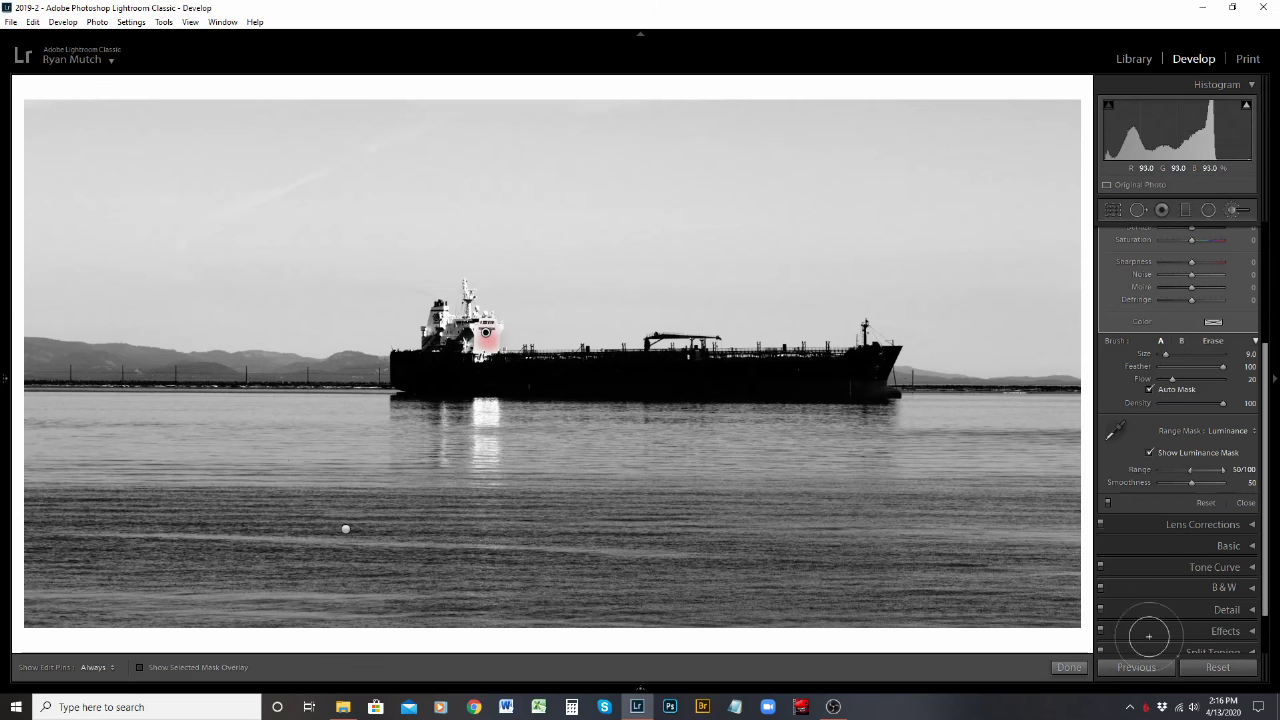
click(1069, 668)
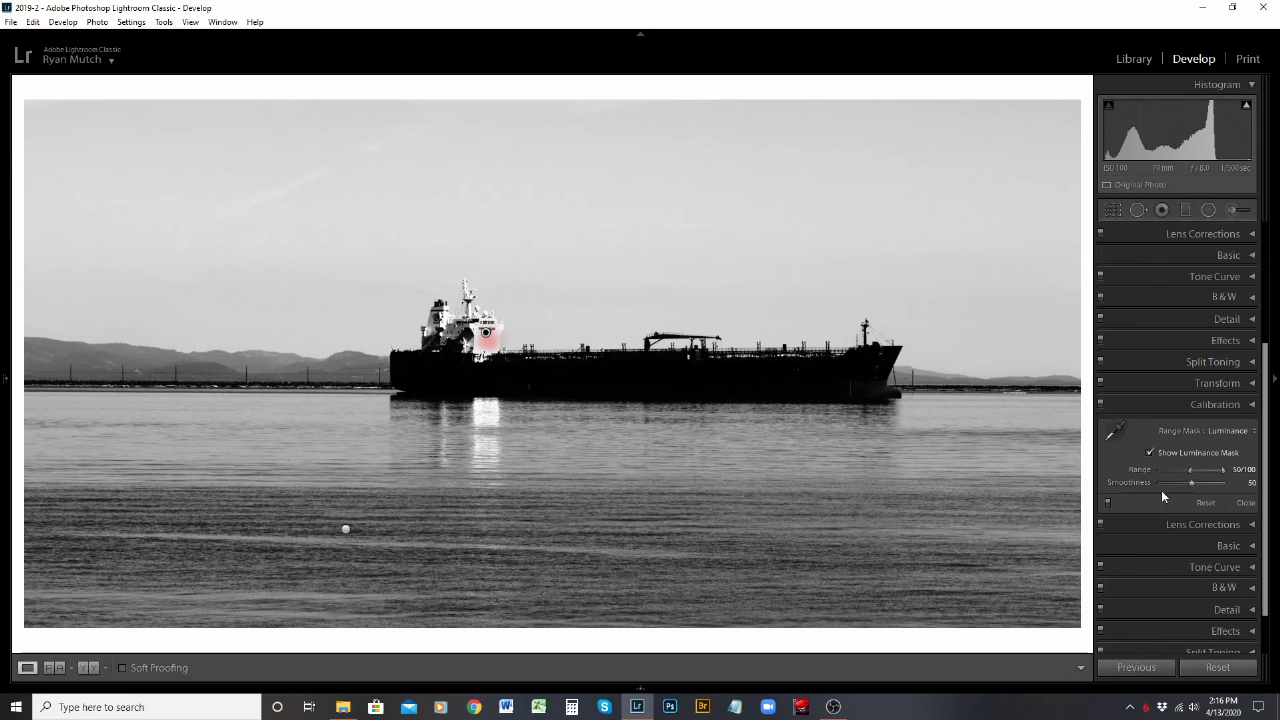